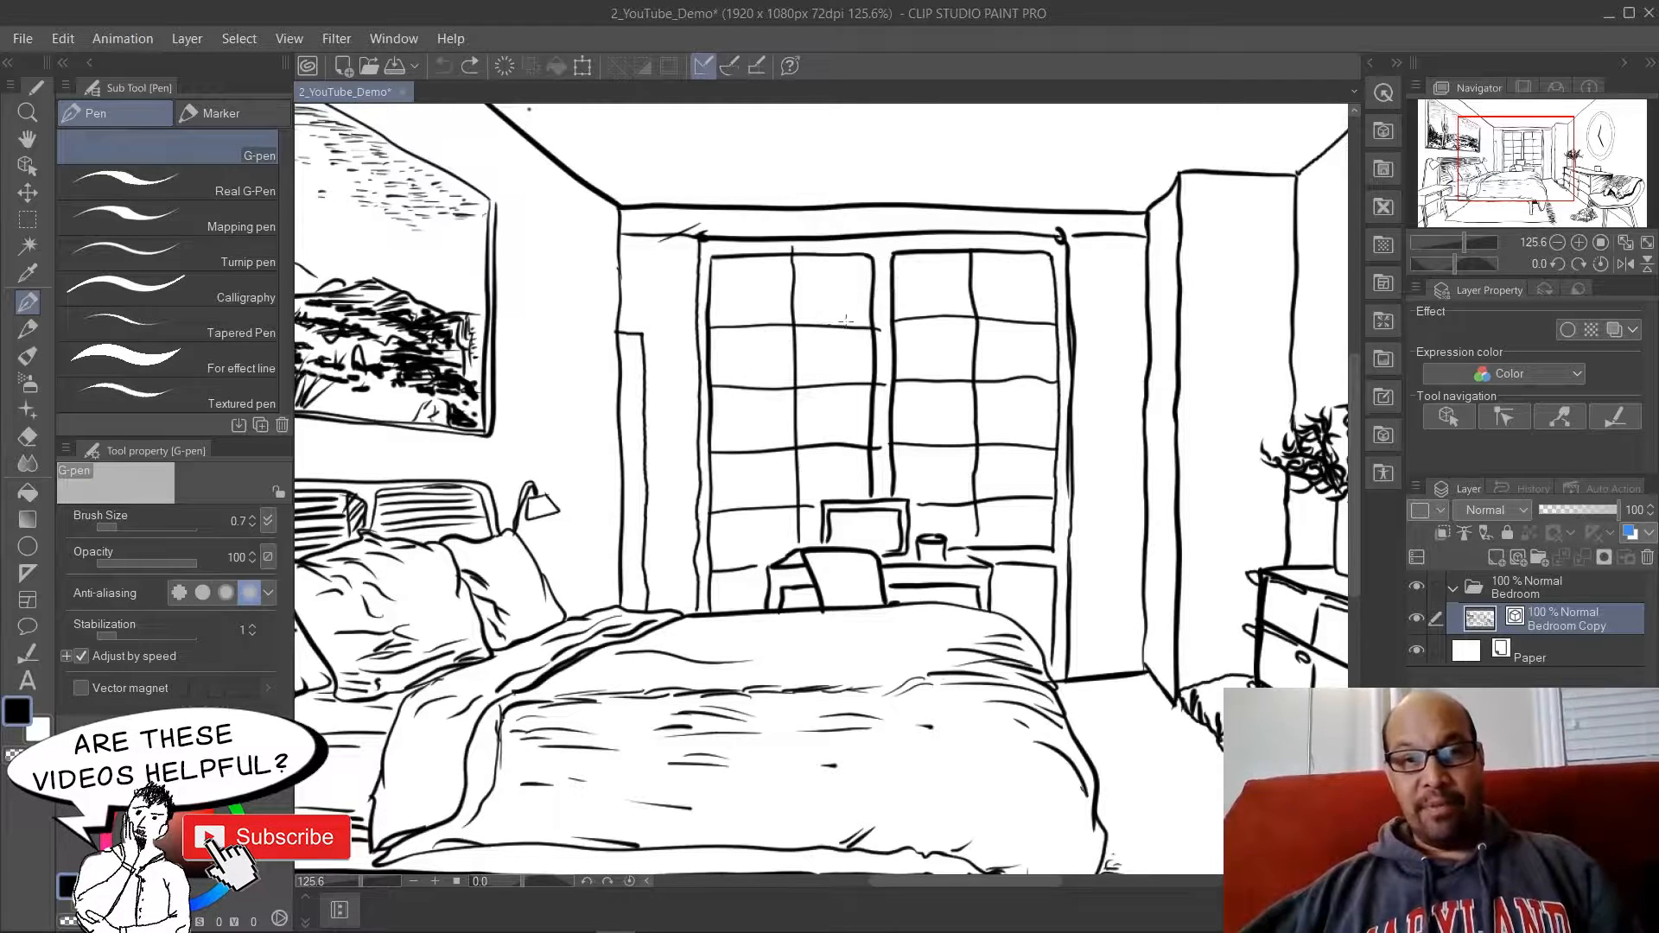
Step: Draw a roughly horizontal test line with the G-pen on the blank area above the window
mouse_move(872, 316)
left_mouse_down()
mouse_move(730, 412)
mouse_move(705, 402)
mouse_move(791, 400)
mouse_move(827, 367)
left_mouse_up()
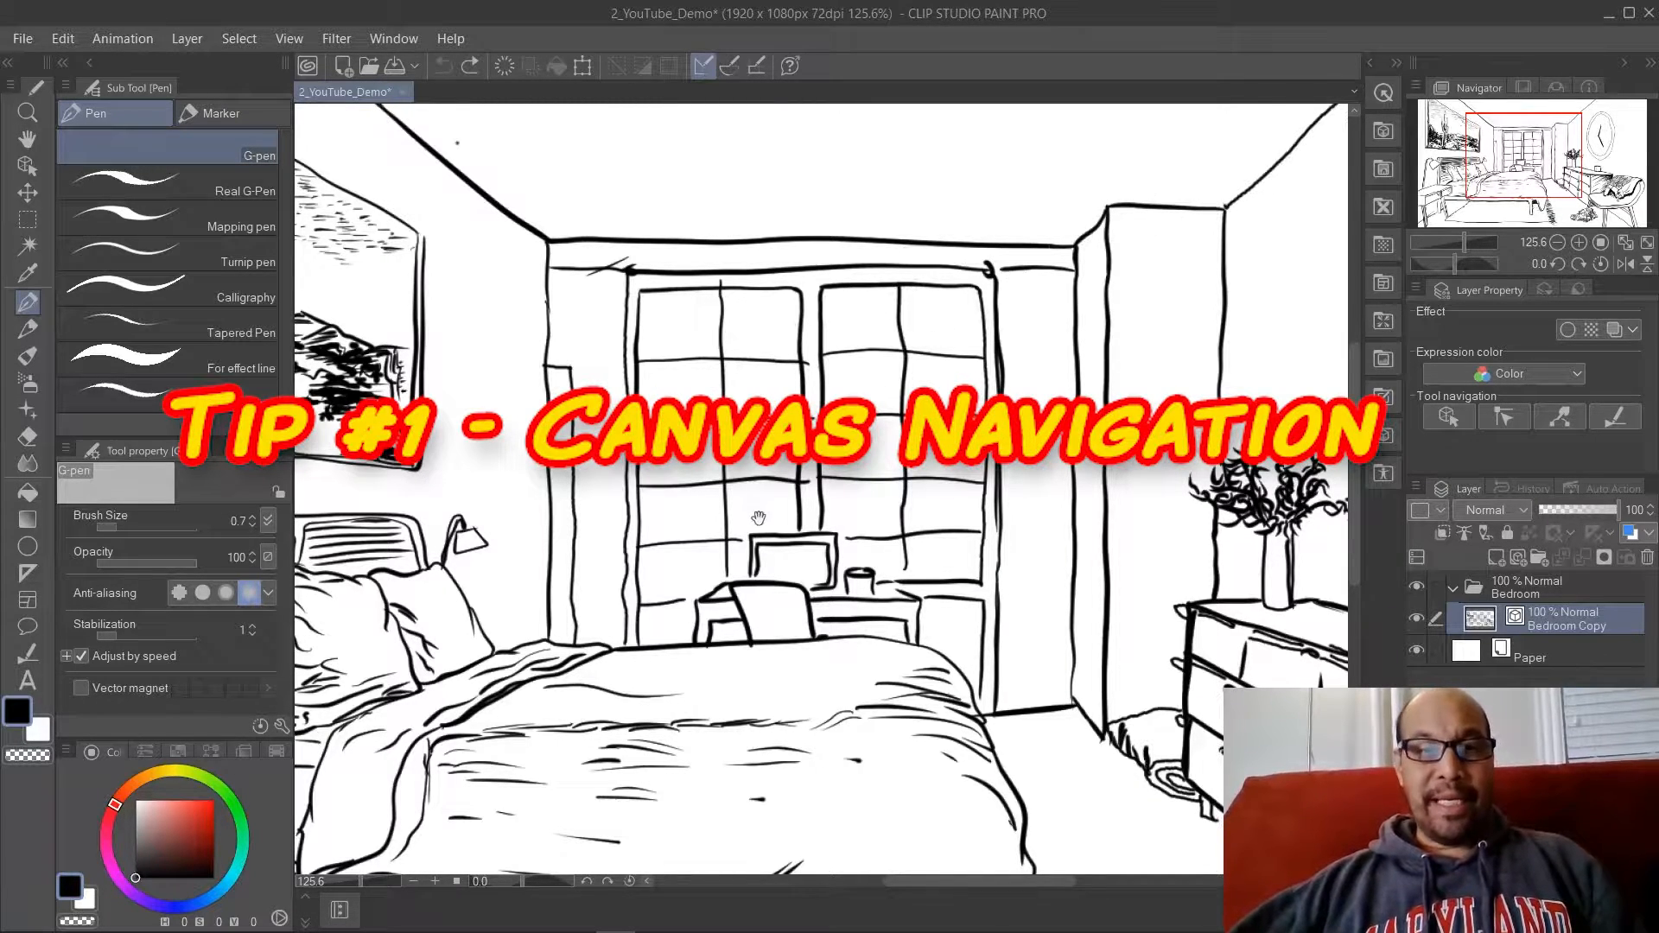
mouse_move(758, 518)
left_mouse_down()
mouse_move(776, 462)
mouse_move(635, 604)
left_mouse_up()
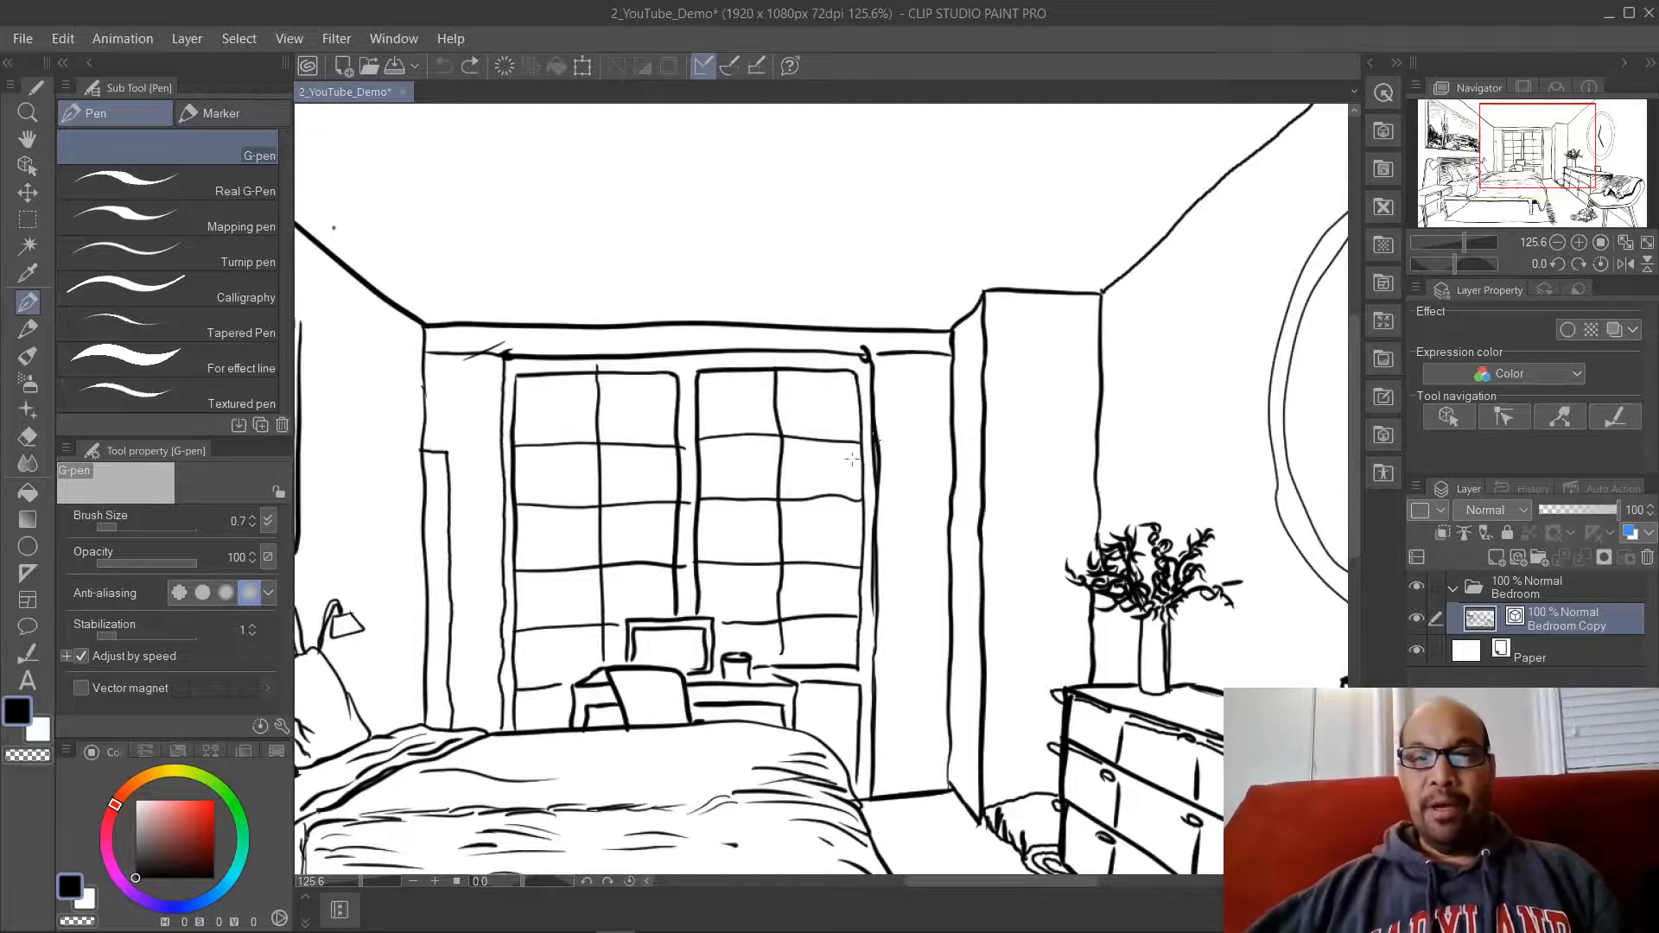
mouse_move(751, 519)
left_mouse_down()
mouse_move(885, 508)
mouse_move(818, 522)
mouse_move(823, 540)
mouse_move(883, 417)
mouse_move(1002, 385)
mouse_move(955, 356)
mouse_move(829, 445)
mouse_move(766, 452)
mouse_move(863, 334)
left_mouse_up()
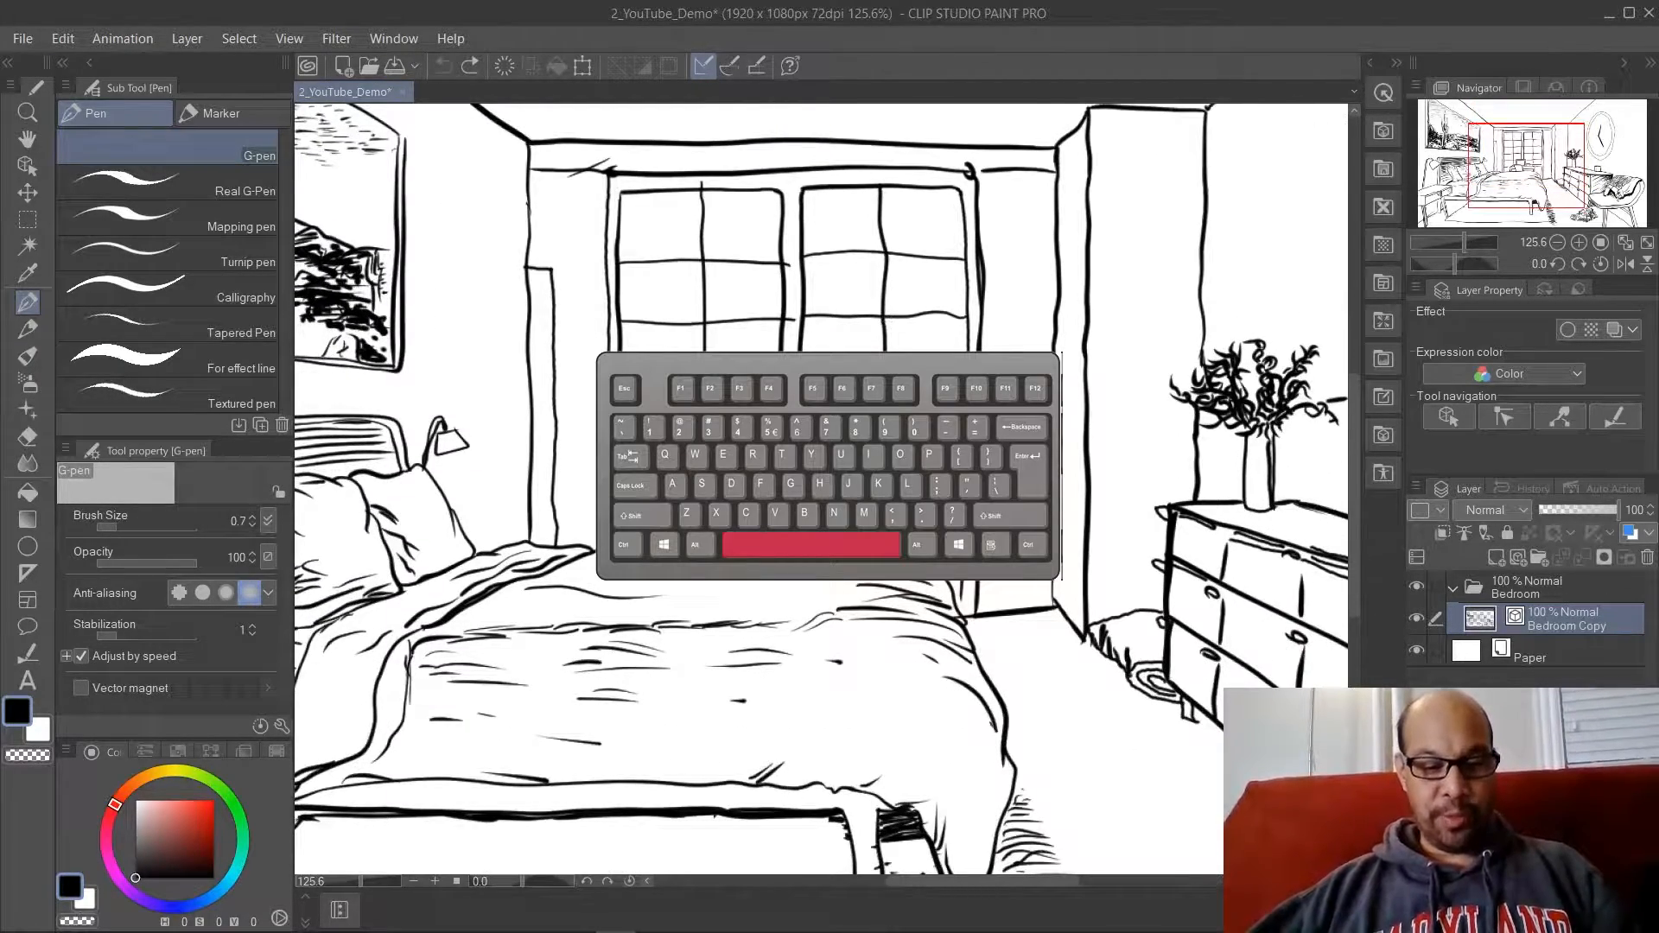
mouse_move(827, 467)
left_mouse_down()
mouse_move(793, 514)
mouse_move(840, 483)
left_mouse_up()
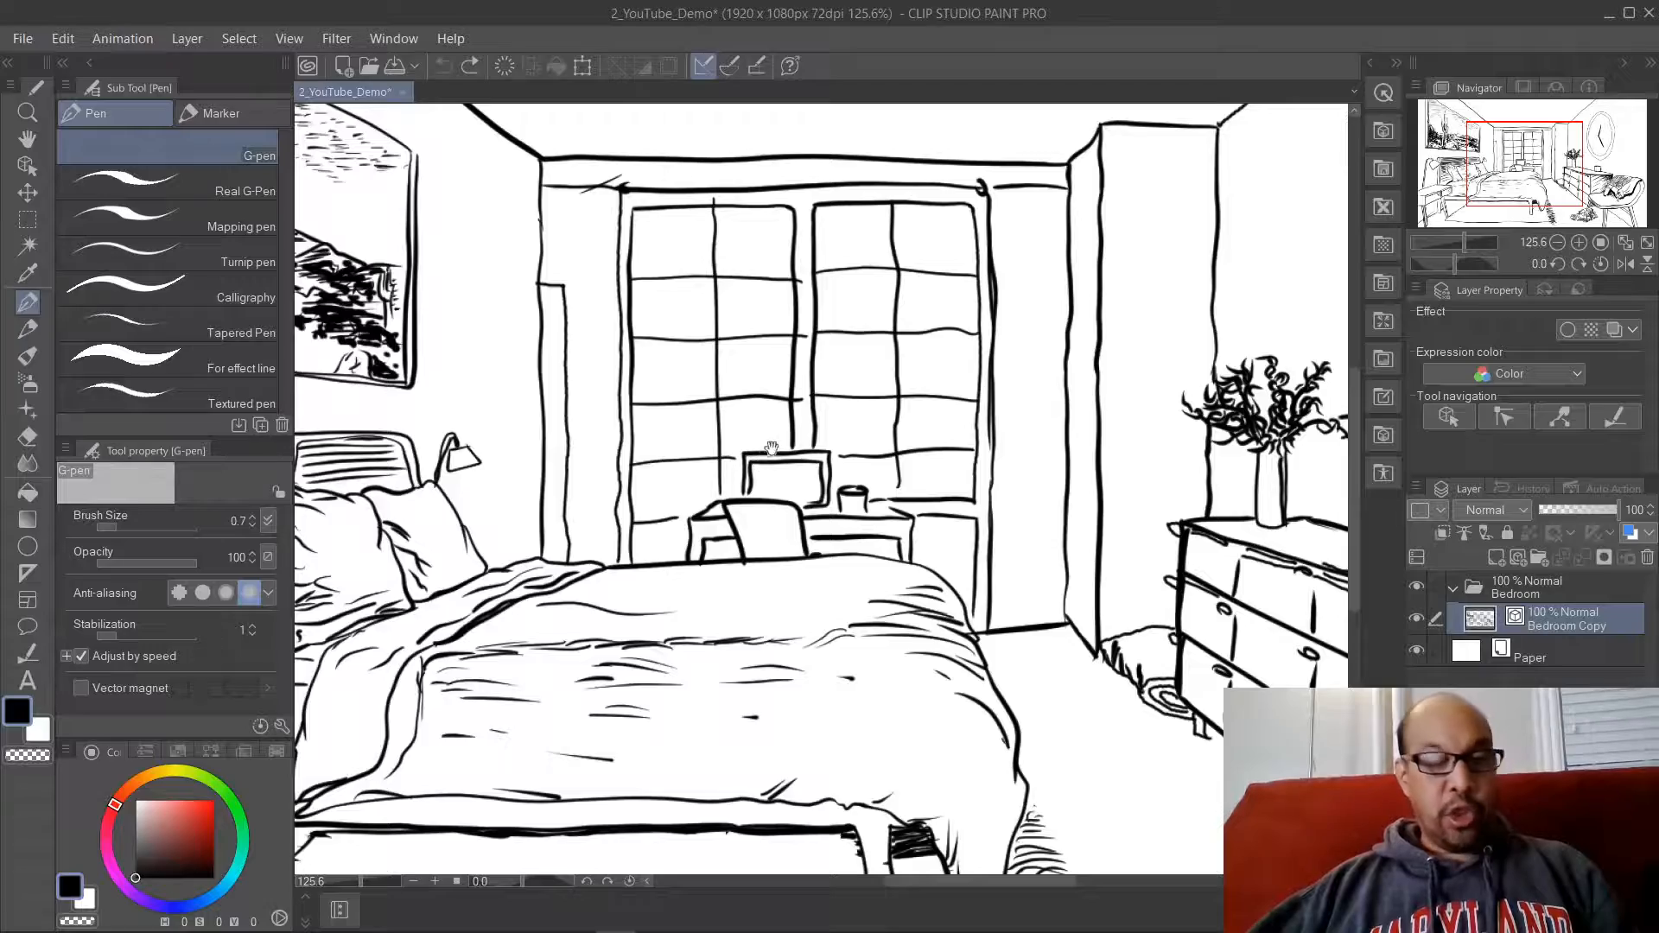
left_click_drag(856, 352, 842, 524)
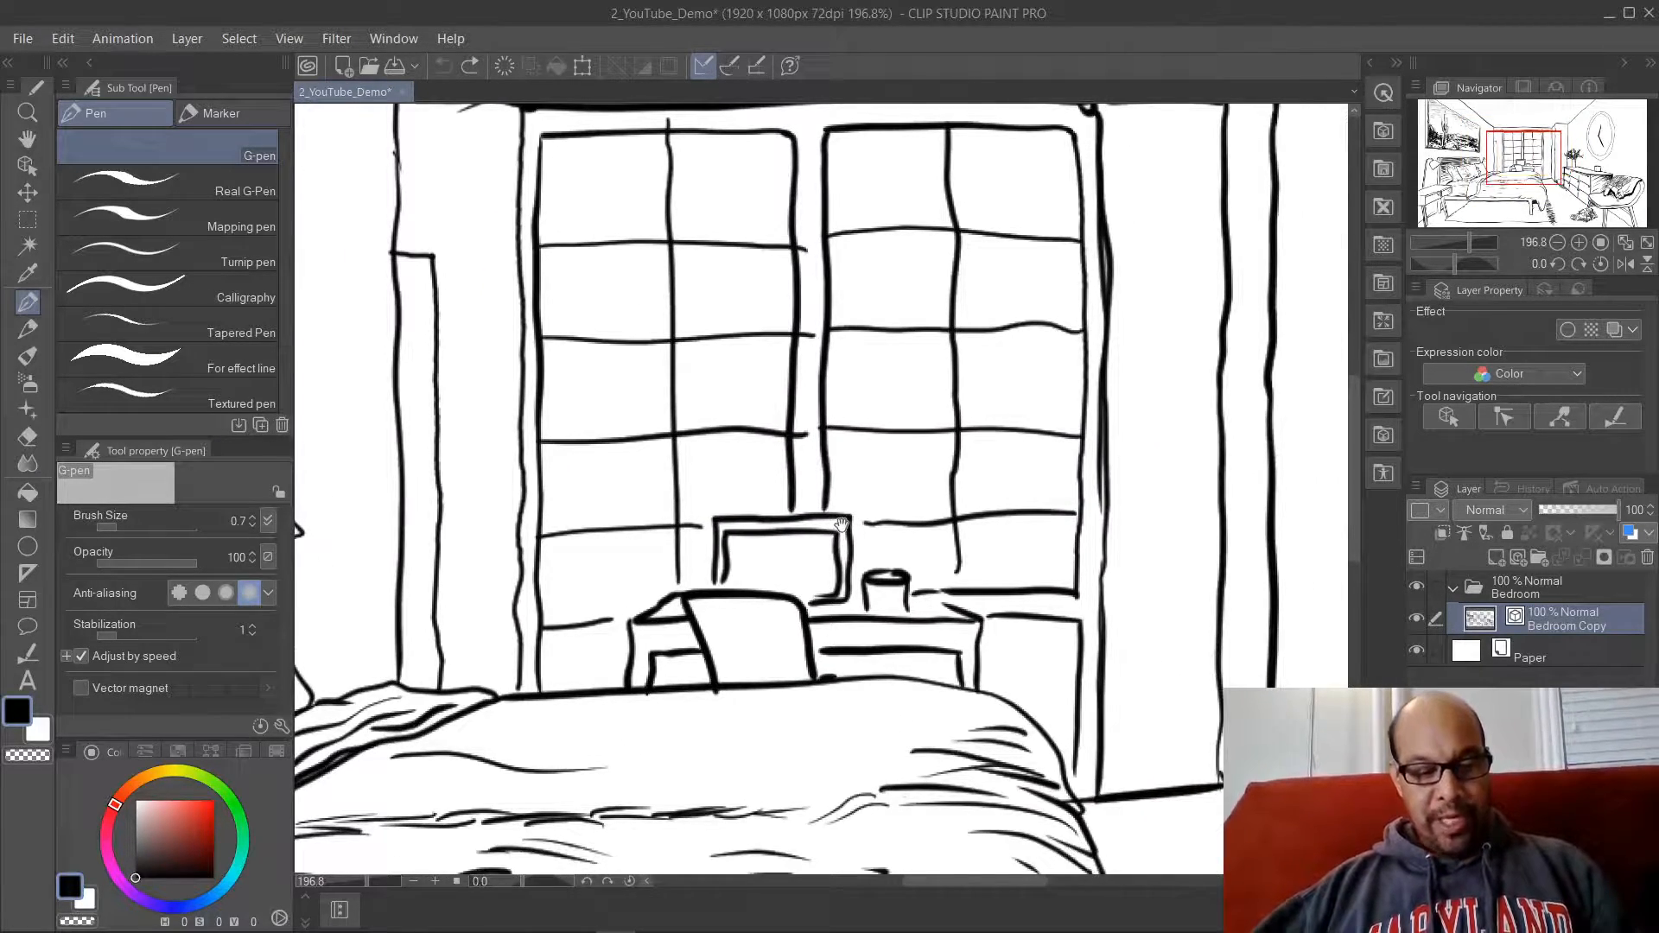
left_click_drag(813, 462, 829, 546)
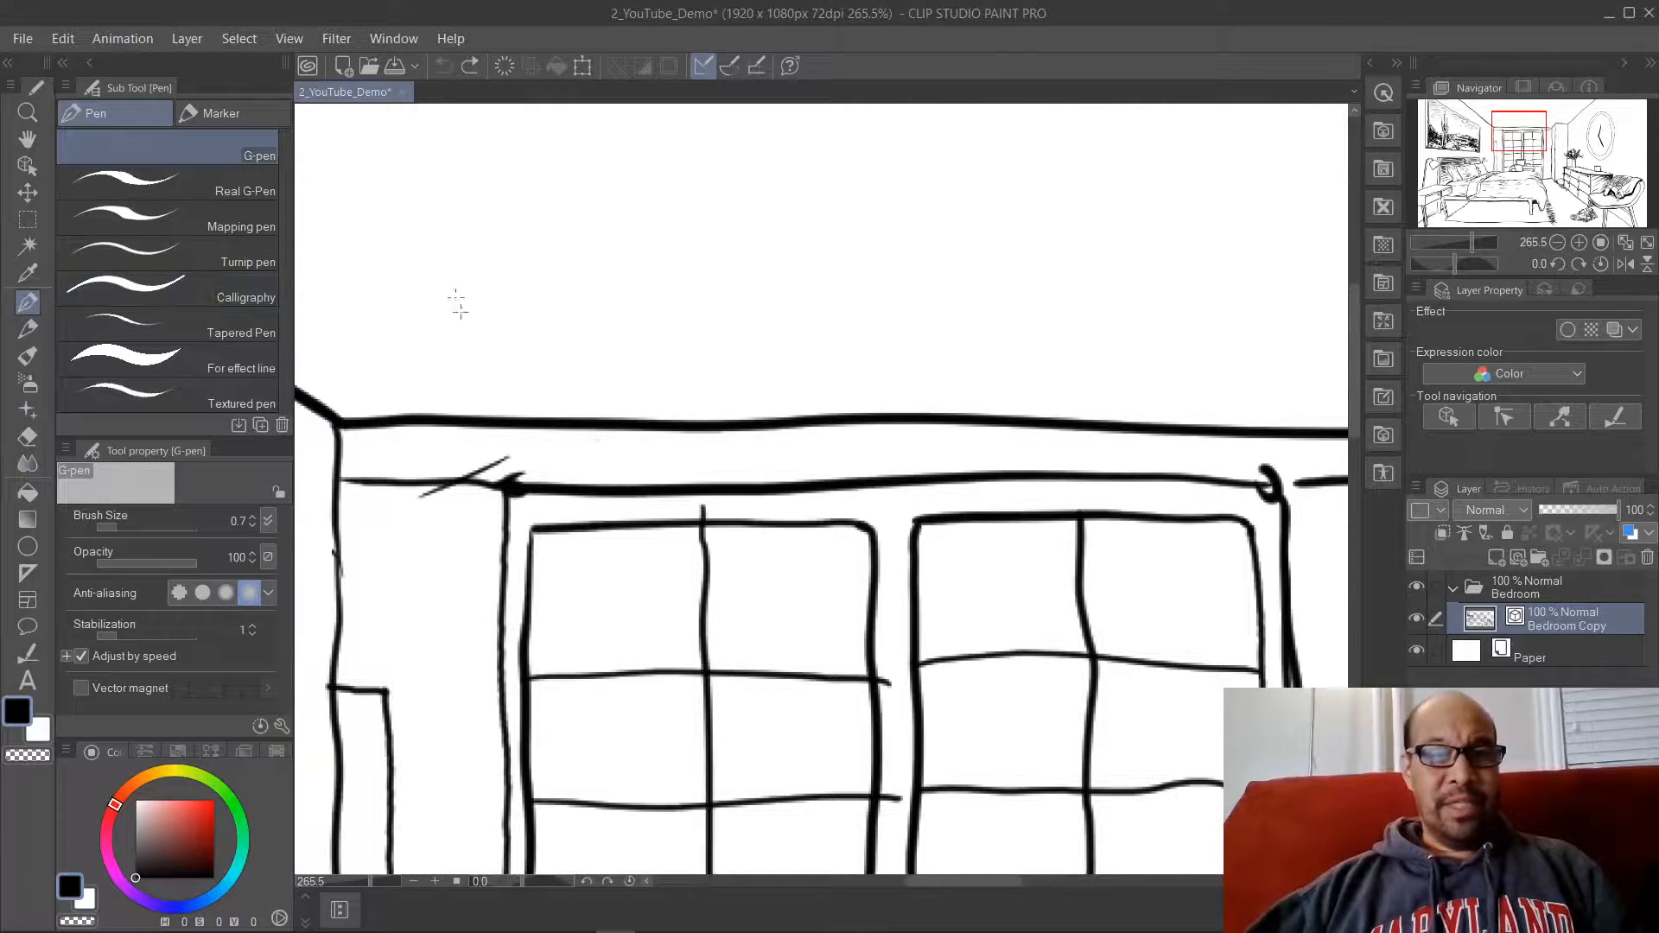
left_click_drag(451, 326, 1061, 308)
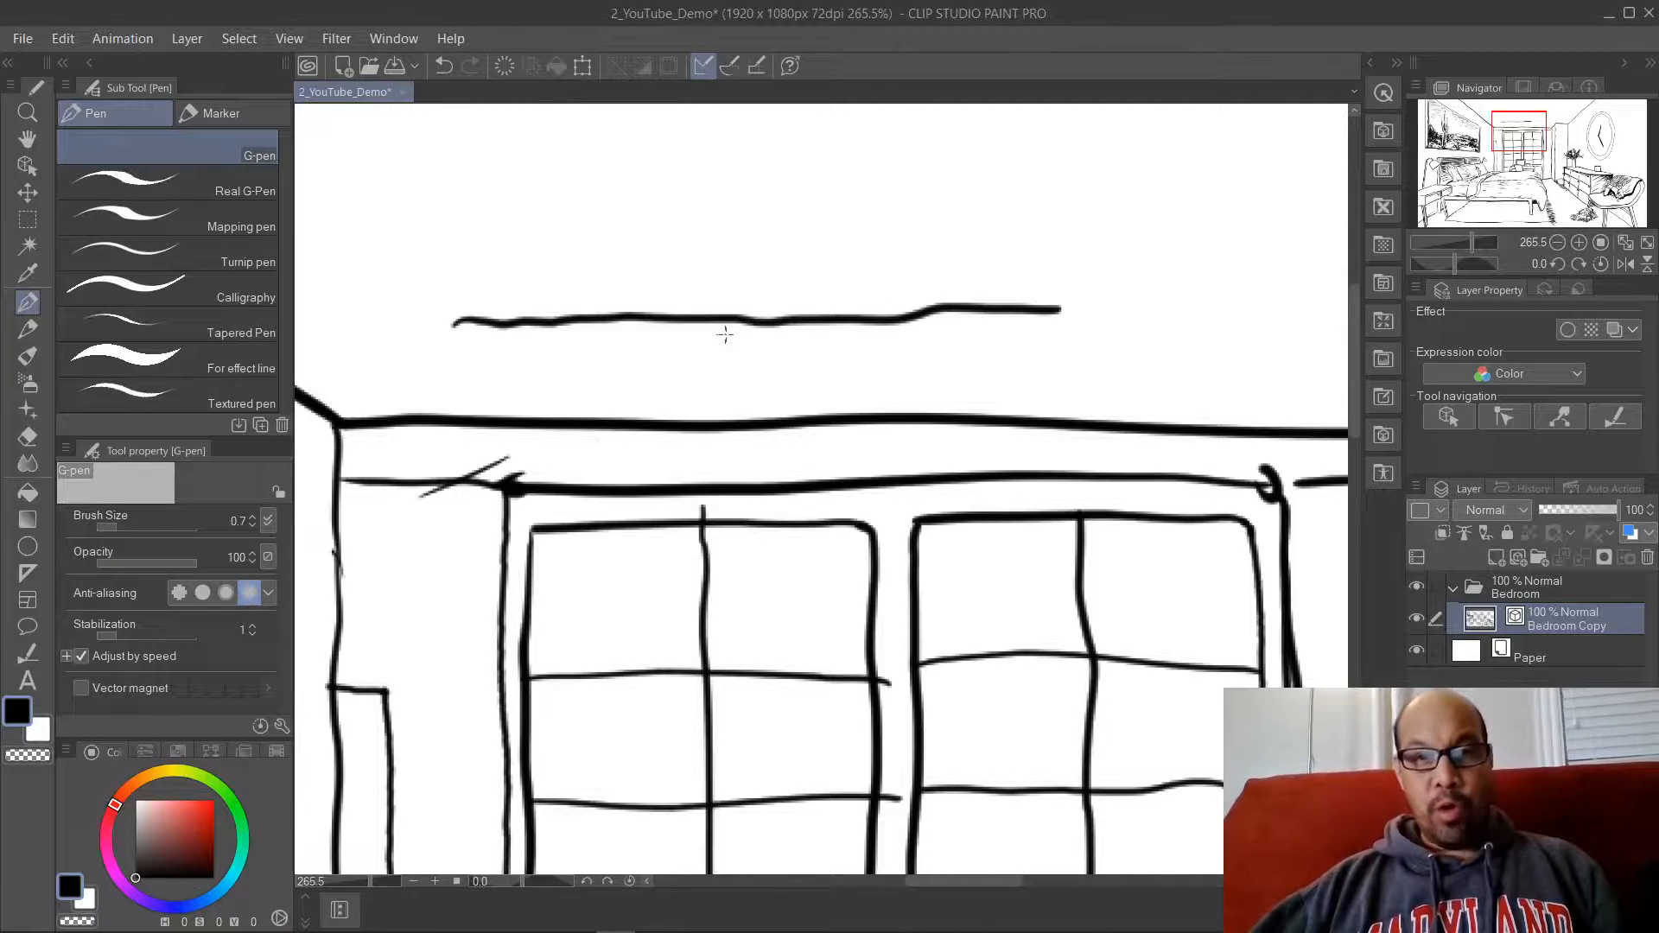
Step: Draw a series of quick diagonal test strokes above the window on the rotated canvas
key("shift+space")
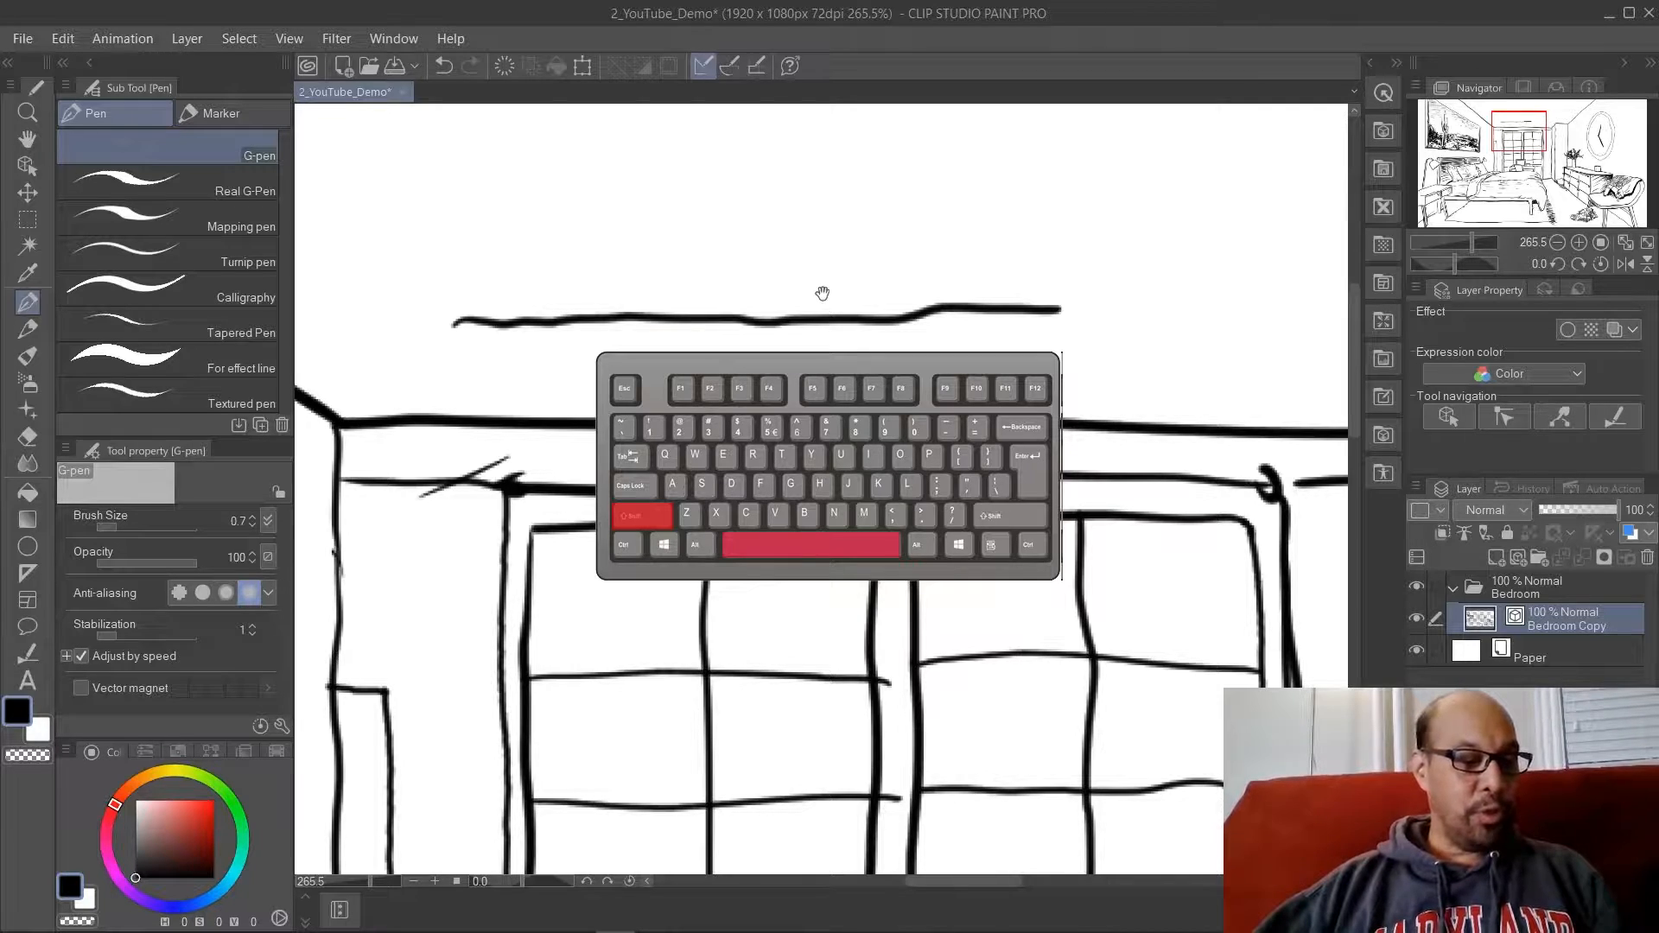
mouse_move(762, 452)
left_mouse_down()
mouse_move(800, 441)
mouse_move(740, 452)
left_mouse_up()
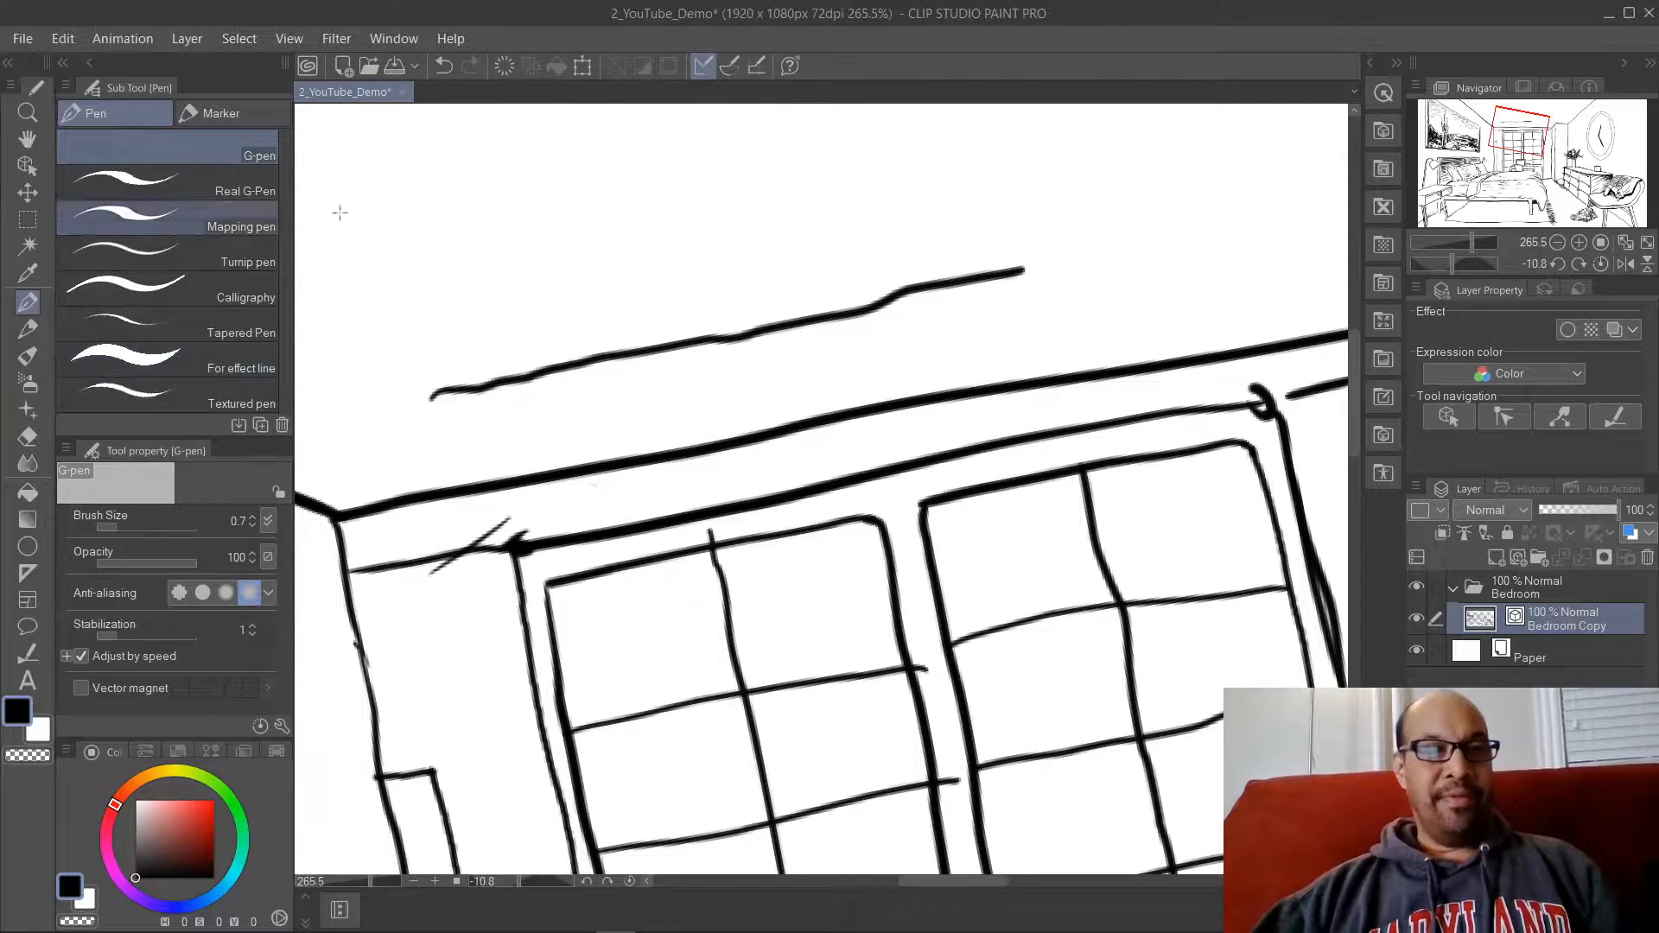
mouse_move(433, 329)
left_mouse_down()
mouse_move(829, 165)
mouse_move(433, 296)
mouse_move(739, 101)
left_mouse_up()
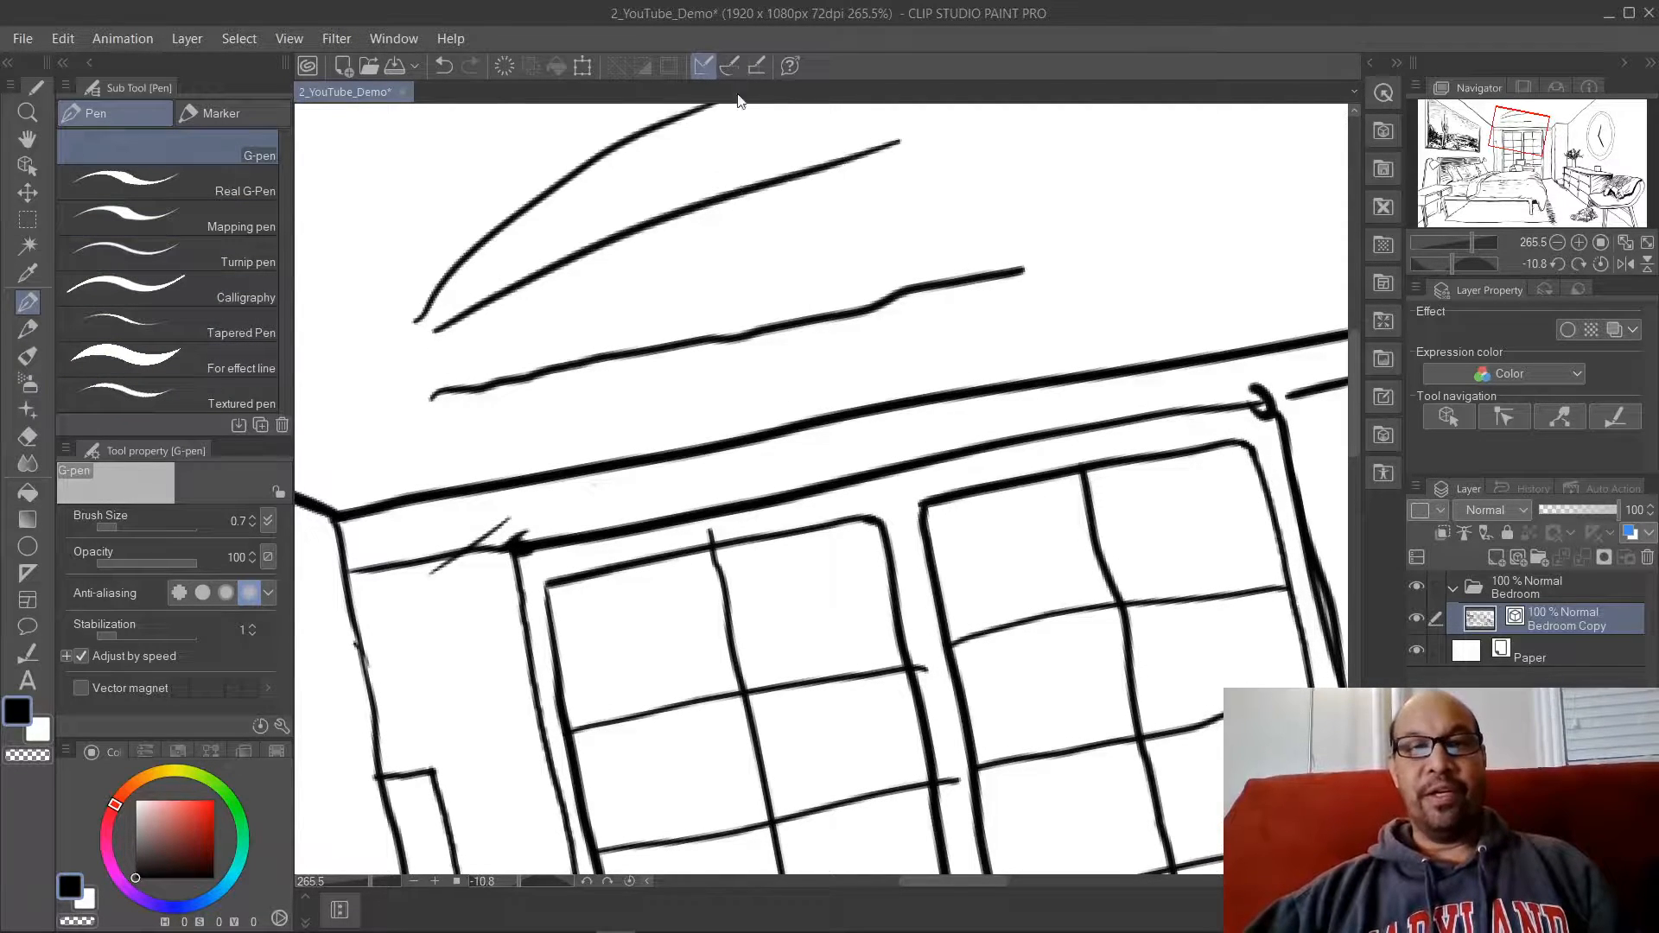
left_click_drag(557, 339, 1012, 158)
left_click_drag(586, 443, 1020, 228)
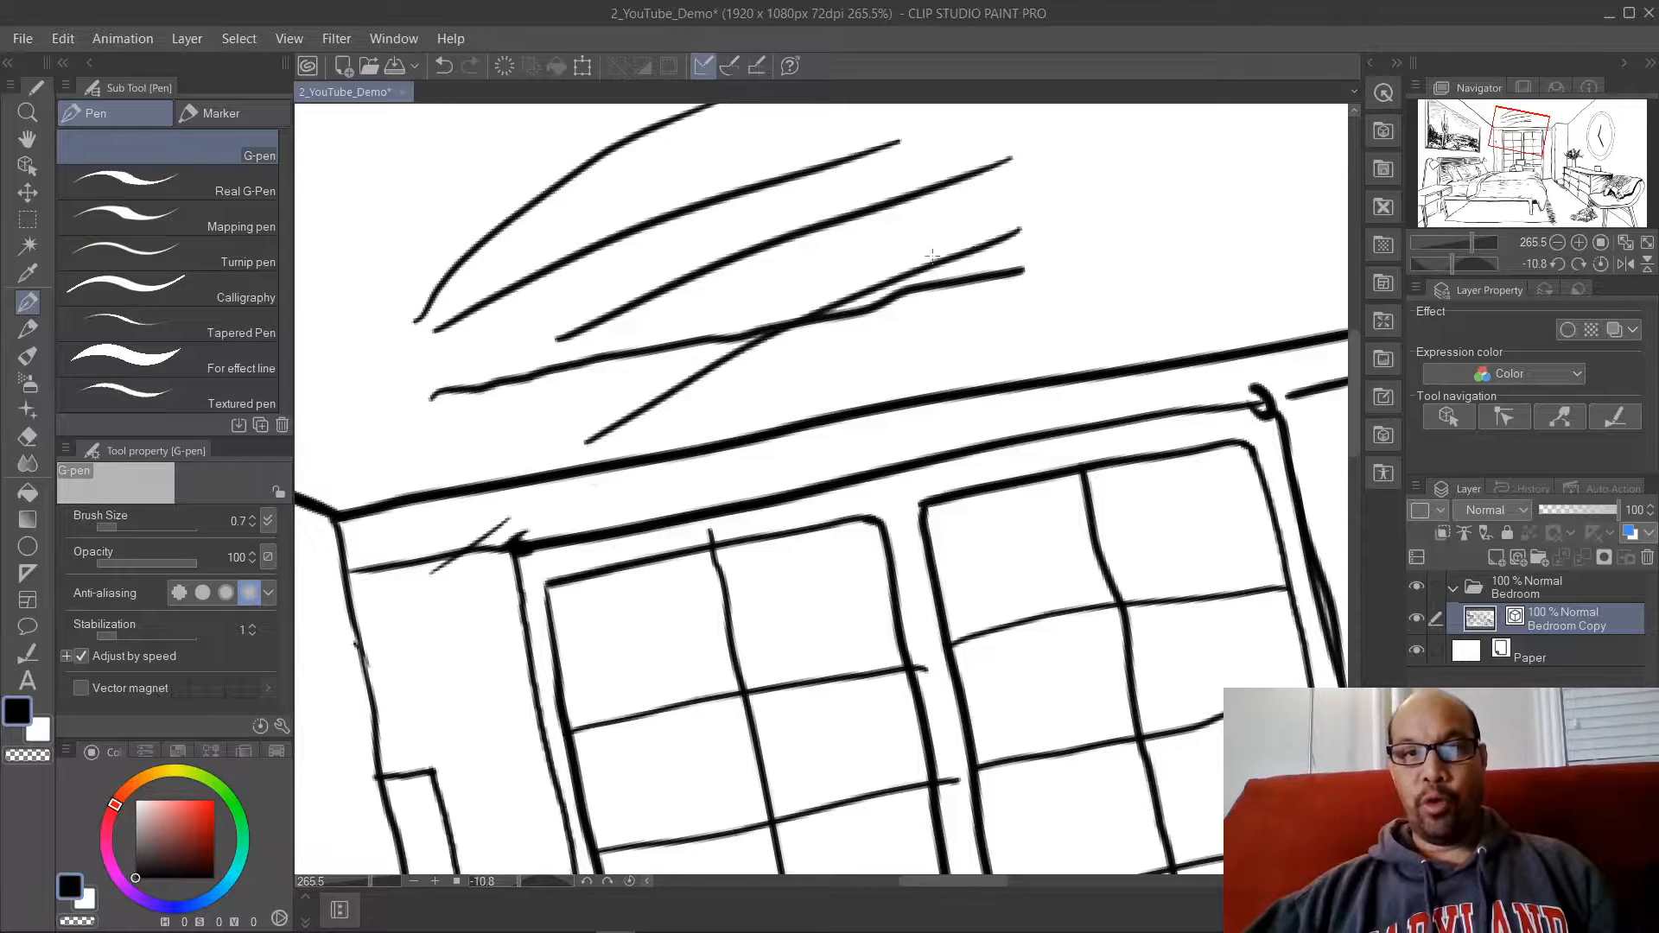
left_click_drag(682, 334, 1053, 166)
left_click_drag(373, 436, 539, 321)
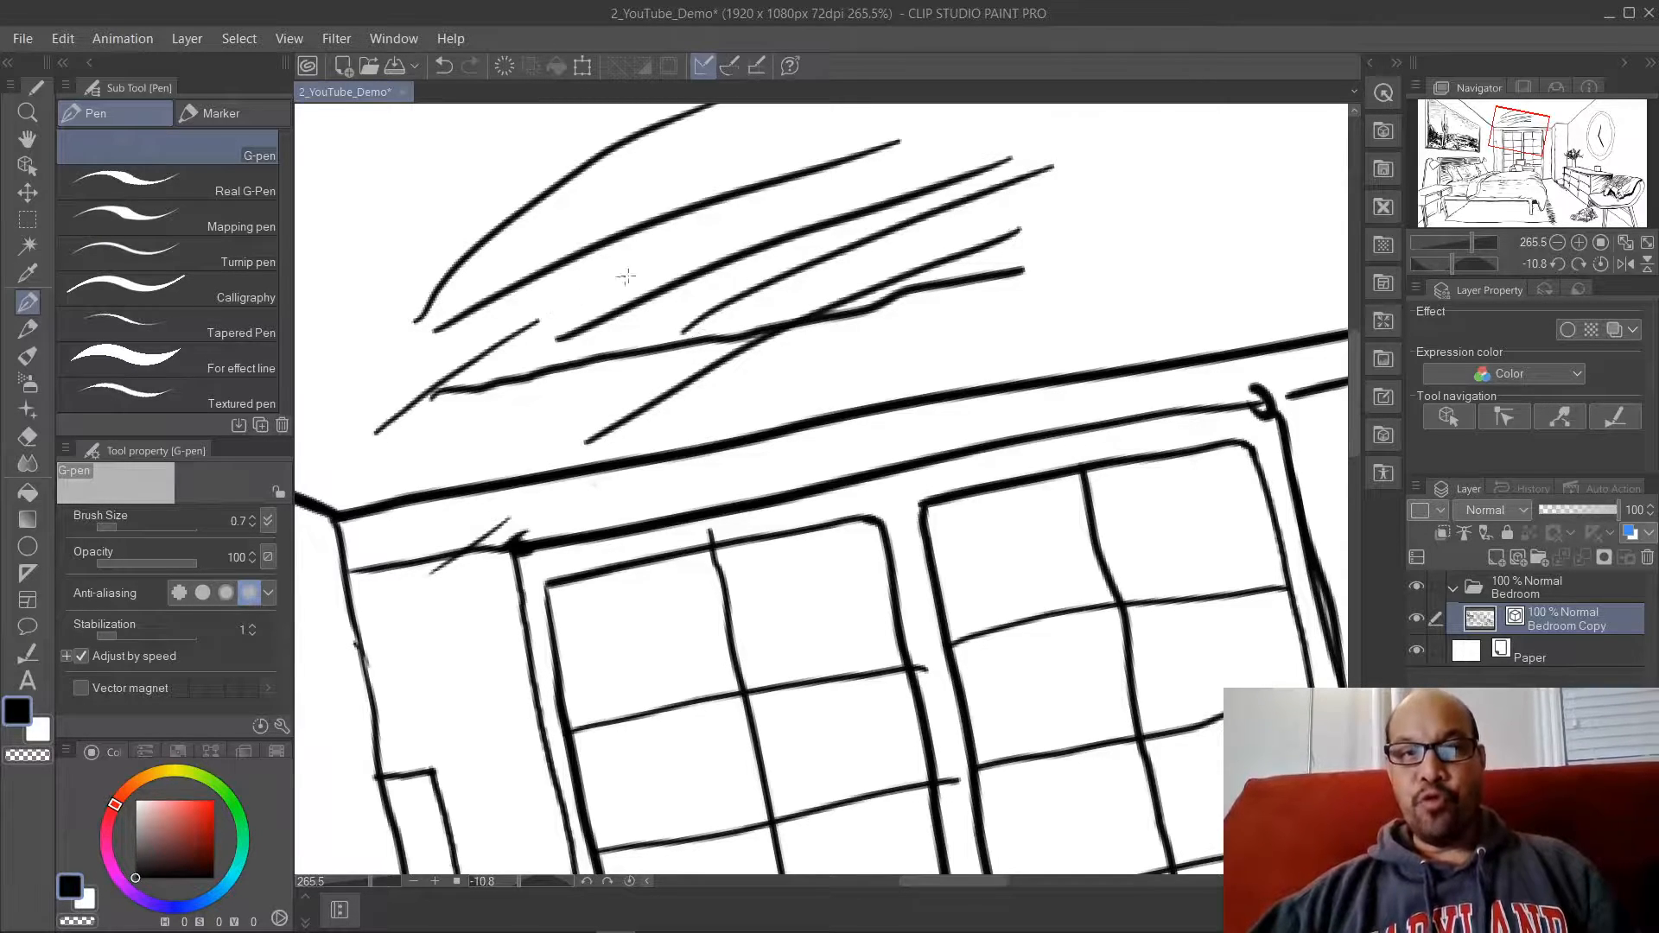
left_click_drag(363, 394, 607, 246)
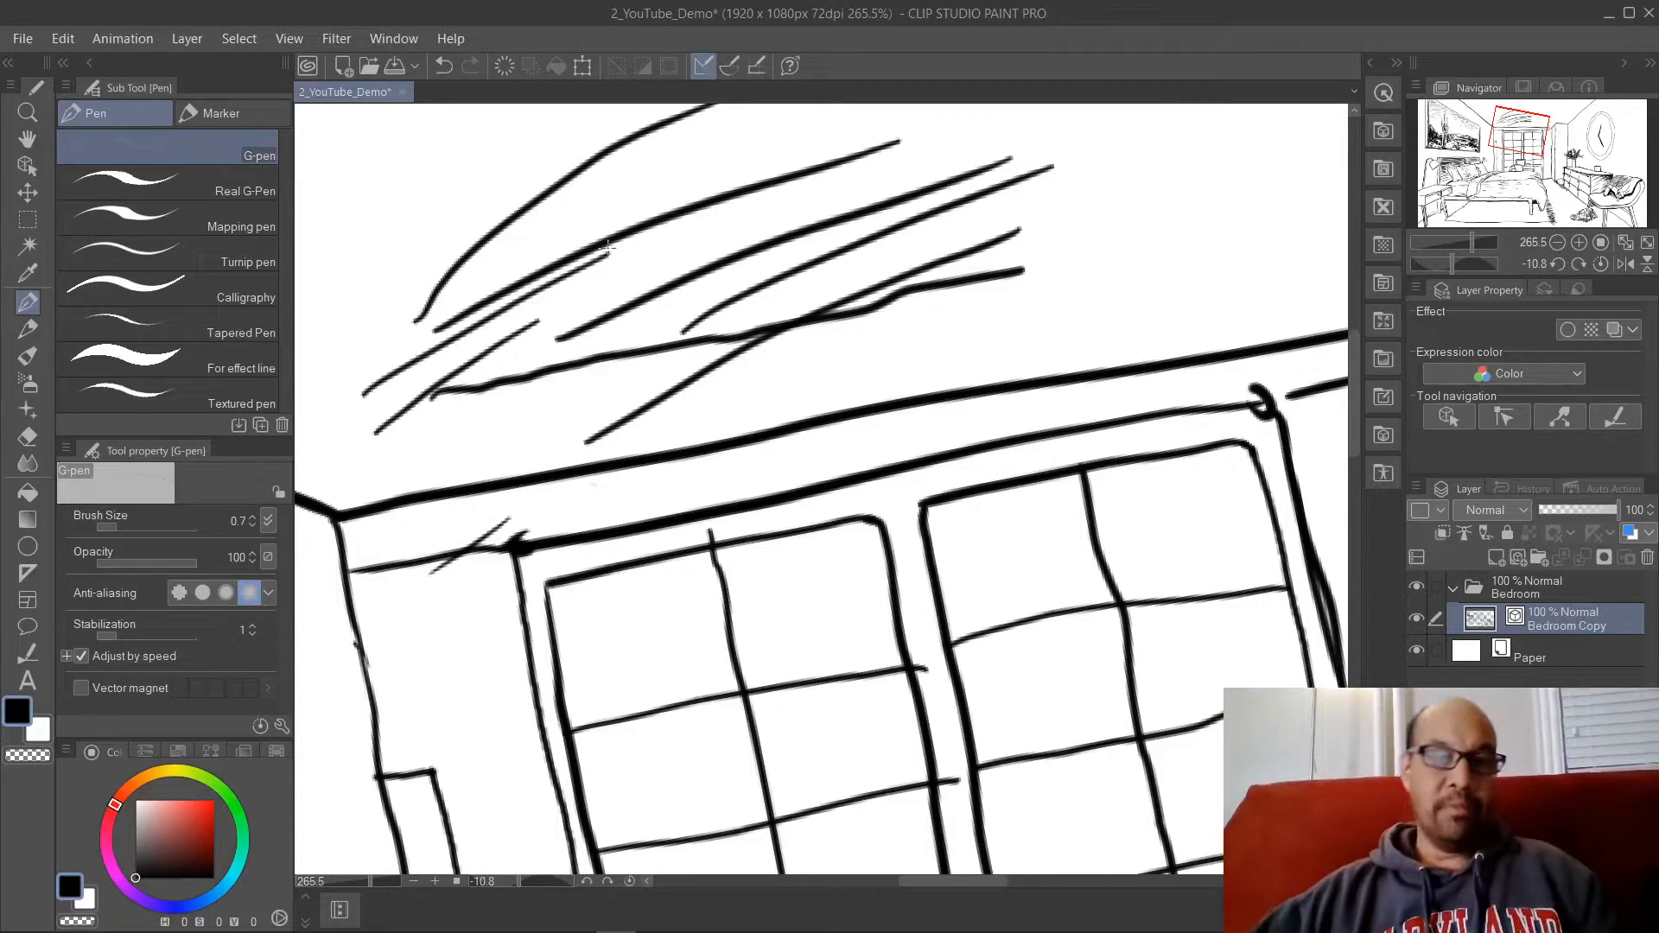
mouse_move(607, 417)
left_mouse_down()
mouse_move(712, 352)
mouse_move(1020, 230)
left_mouse_up()
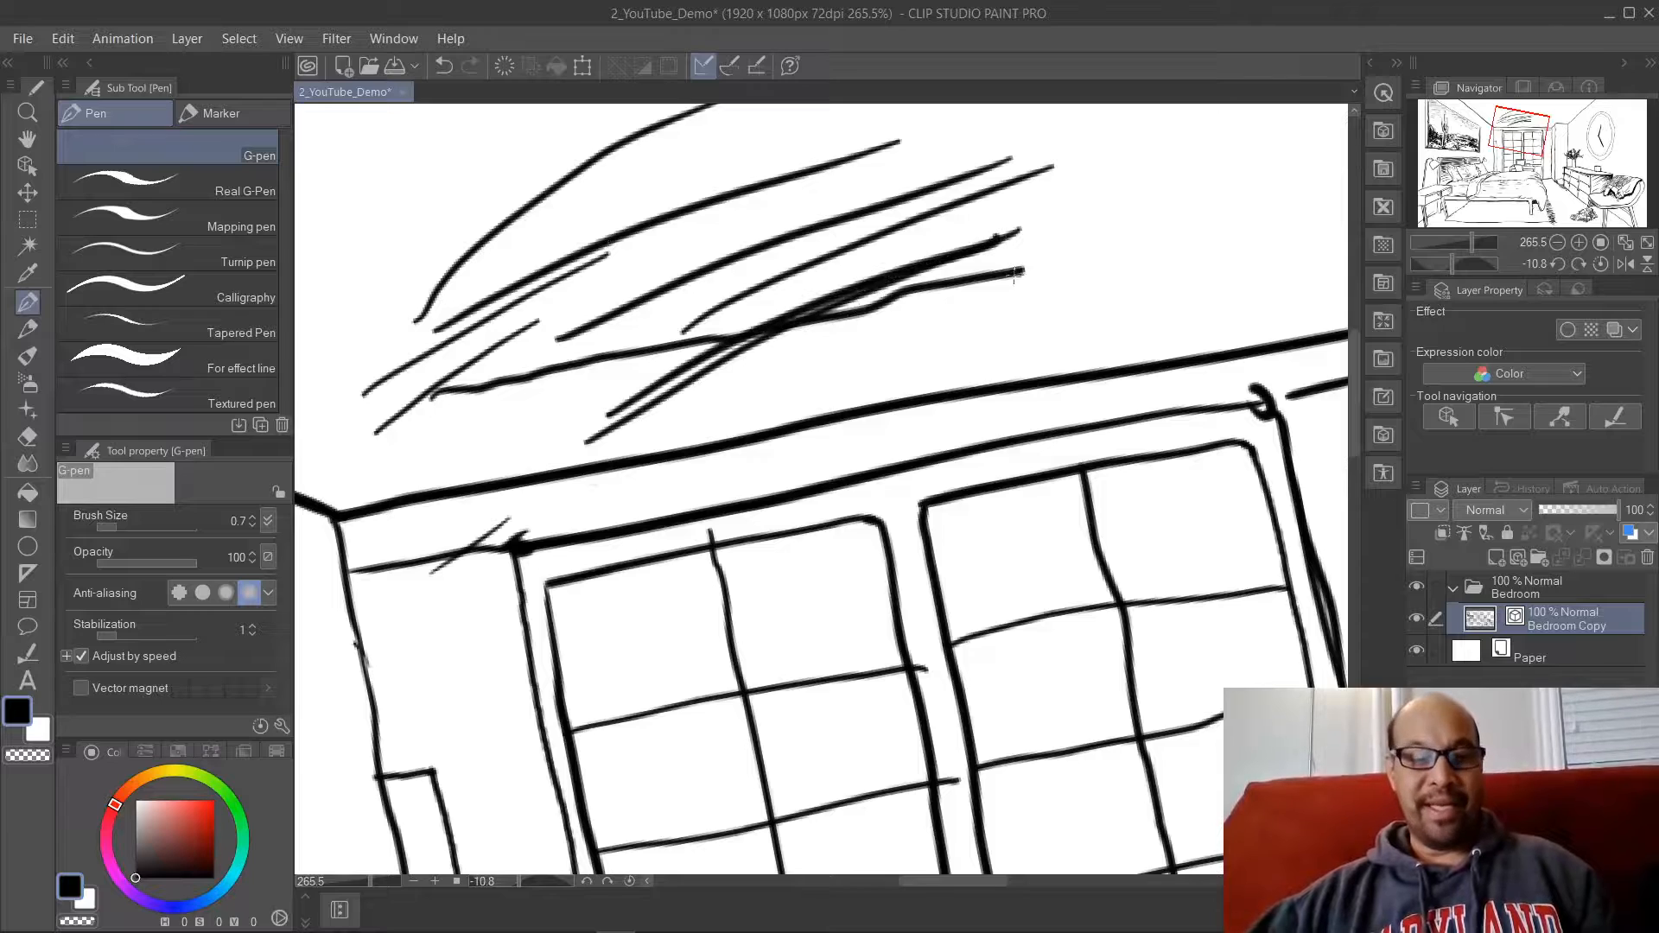
Step: Undo all the test strokes above the window
key("ctrl+z")
key("ctrl+z")
key("ctrl+z")
key("ctrl+z")
key("ctrl+z")
key("ctrl+z")
key("ctrl+z")
key("ctrl+z")
key("ctrl+z")
key("ctrl+z")
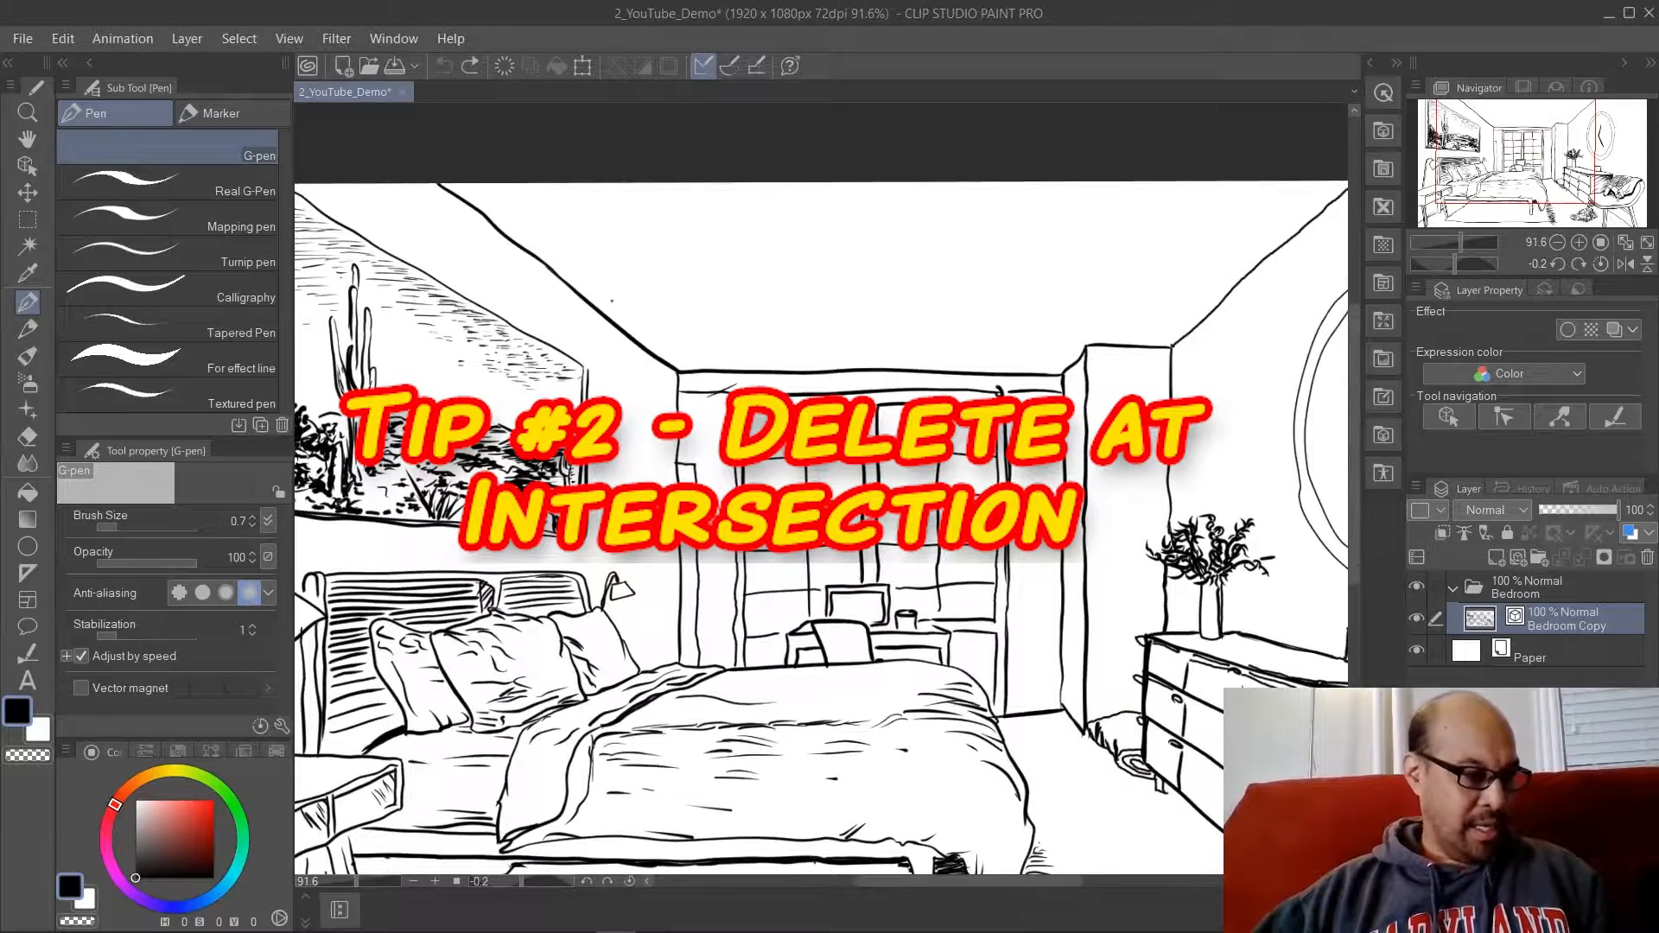
Step: Choose the Vector eraser and set its vector erasing mode to stop at line intersections for the window panes
left_click_drag(820, 437, 892, 333)
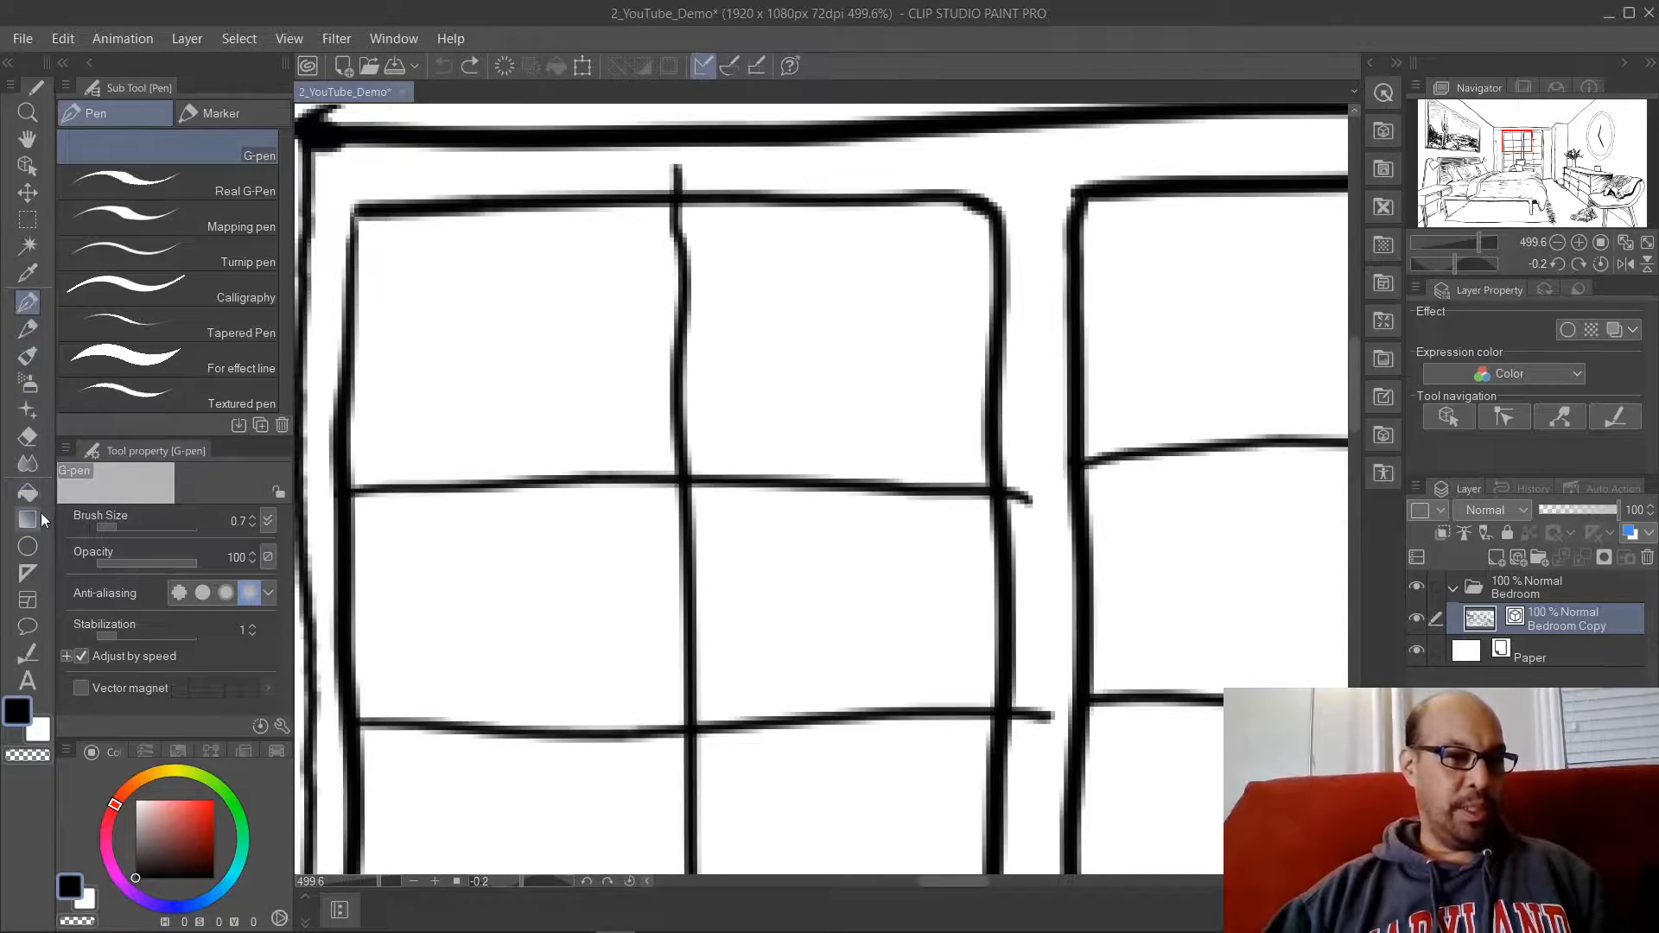
left_click(28, 442)
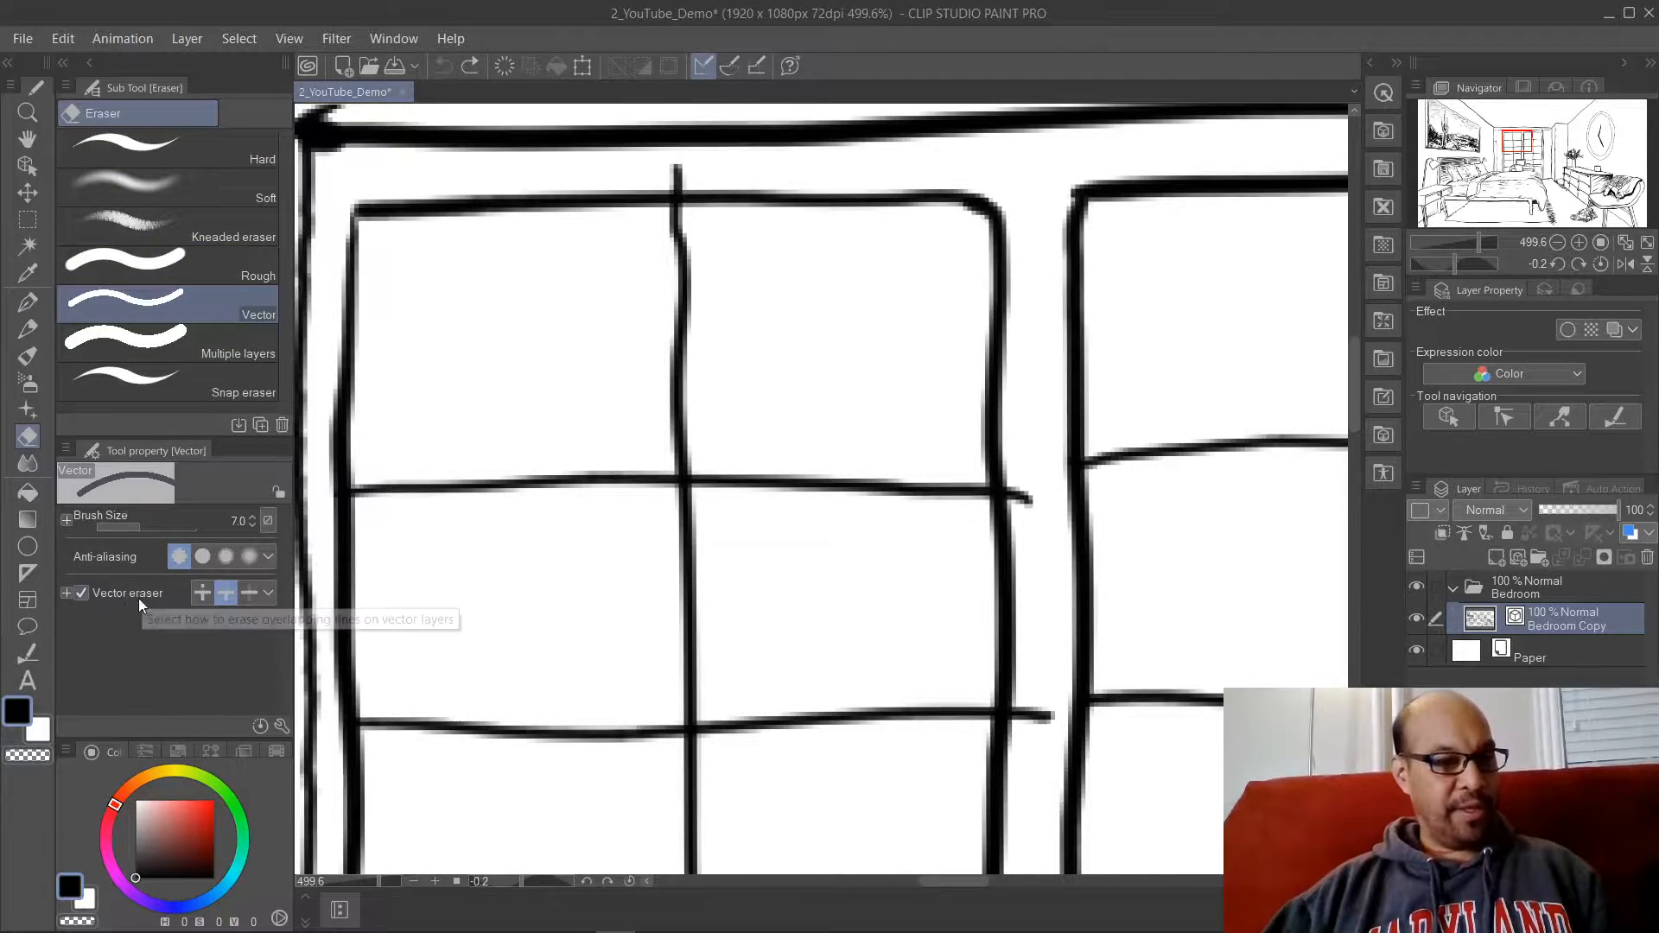
left_click(223, 595)
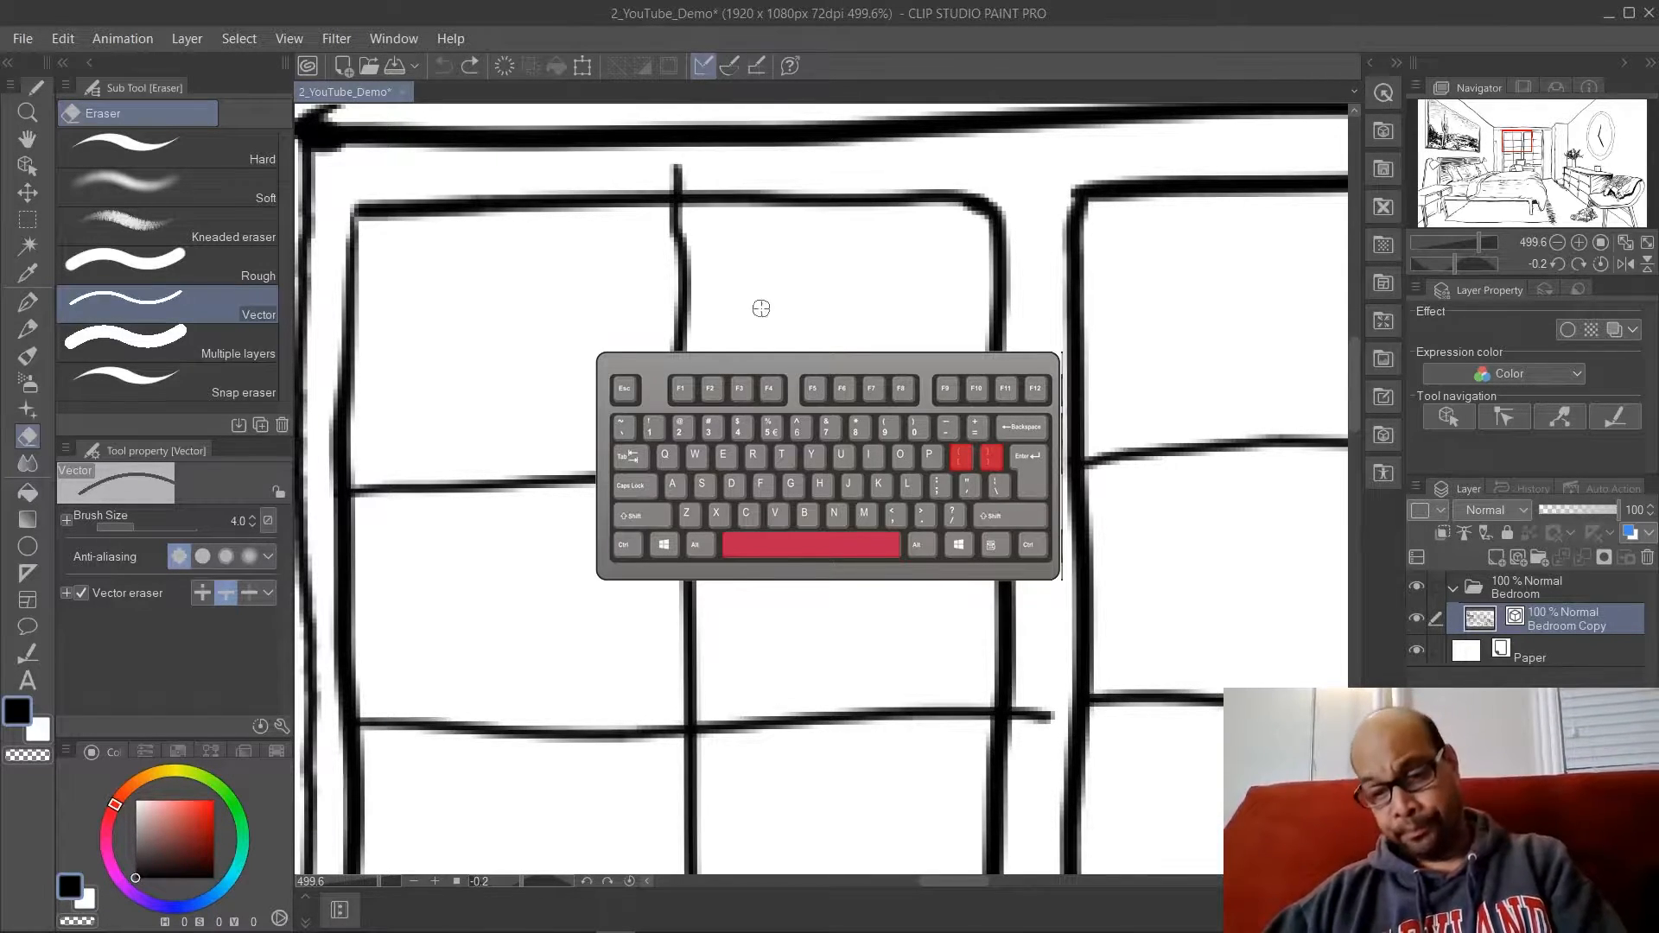
Step: Enlarge the Vector eraser's brush size to 50
key("bracketright")
key("bracketright")
key("bracketright")
key("bracketright")
key("bracketright")
key("bracketright")
key("bracketright")
key("bracketright")
key("bracketright")
key("bracketright")
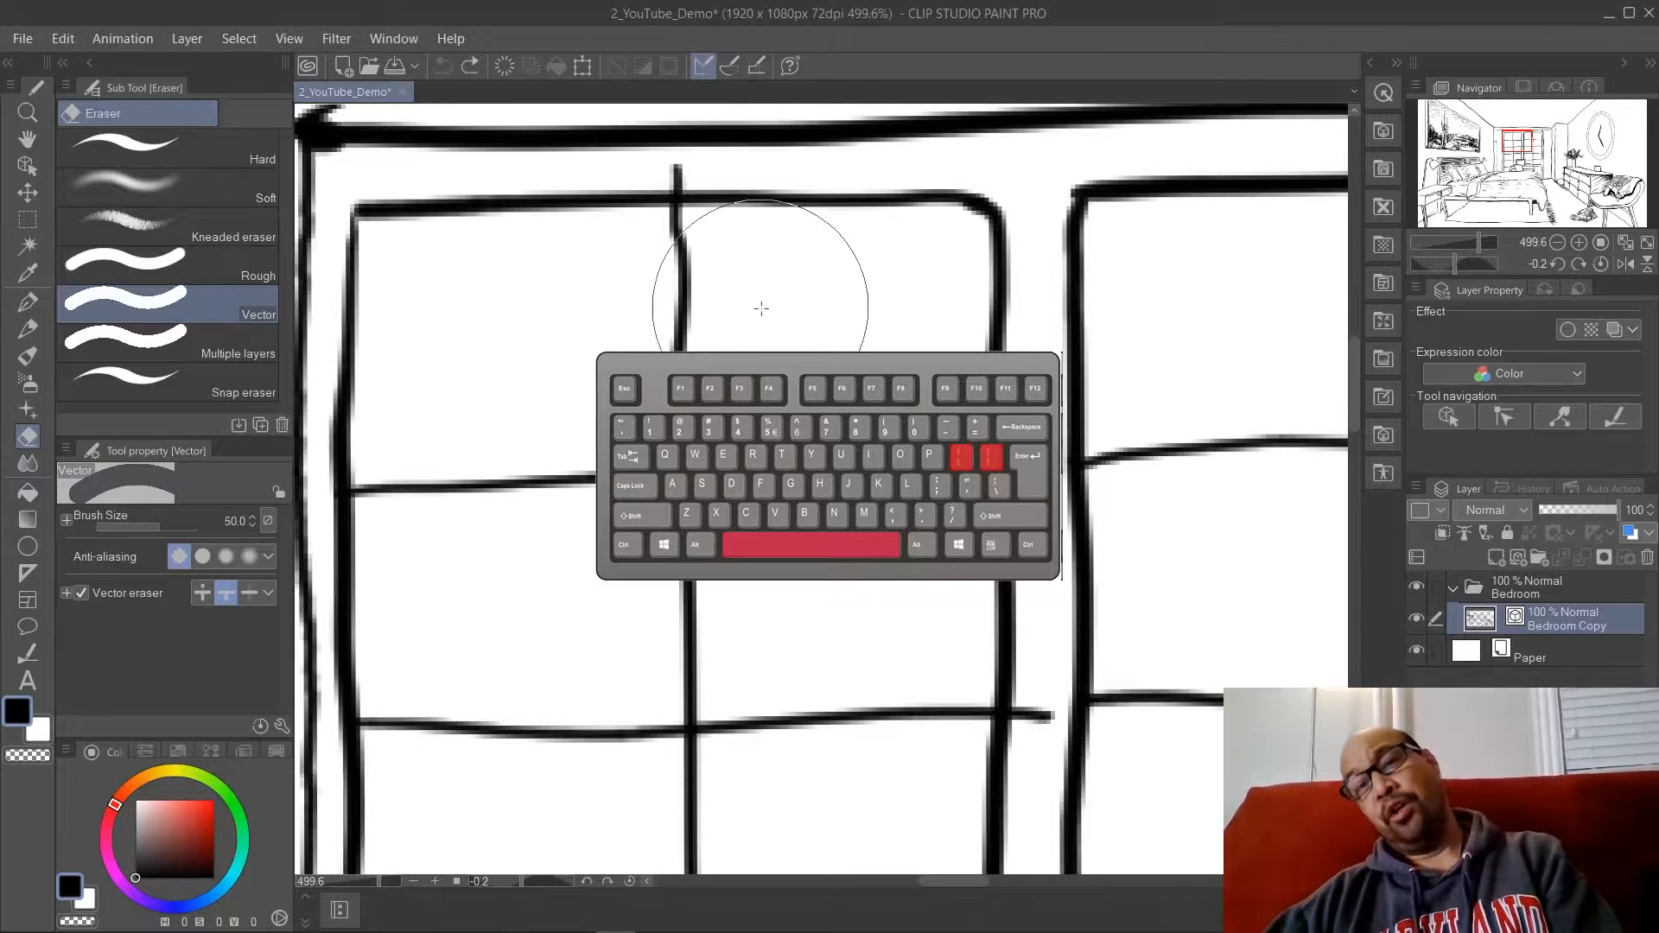
Step: Erase the overshooting line ends of the window's grid bars up to their intersections with the frame, using the Vector eraser at size 7
key("p")
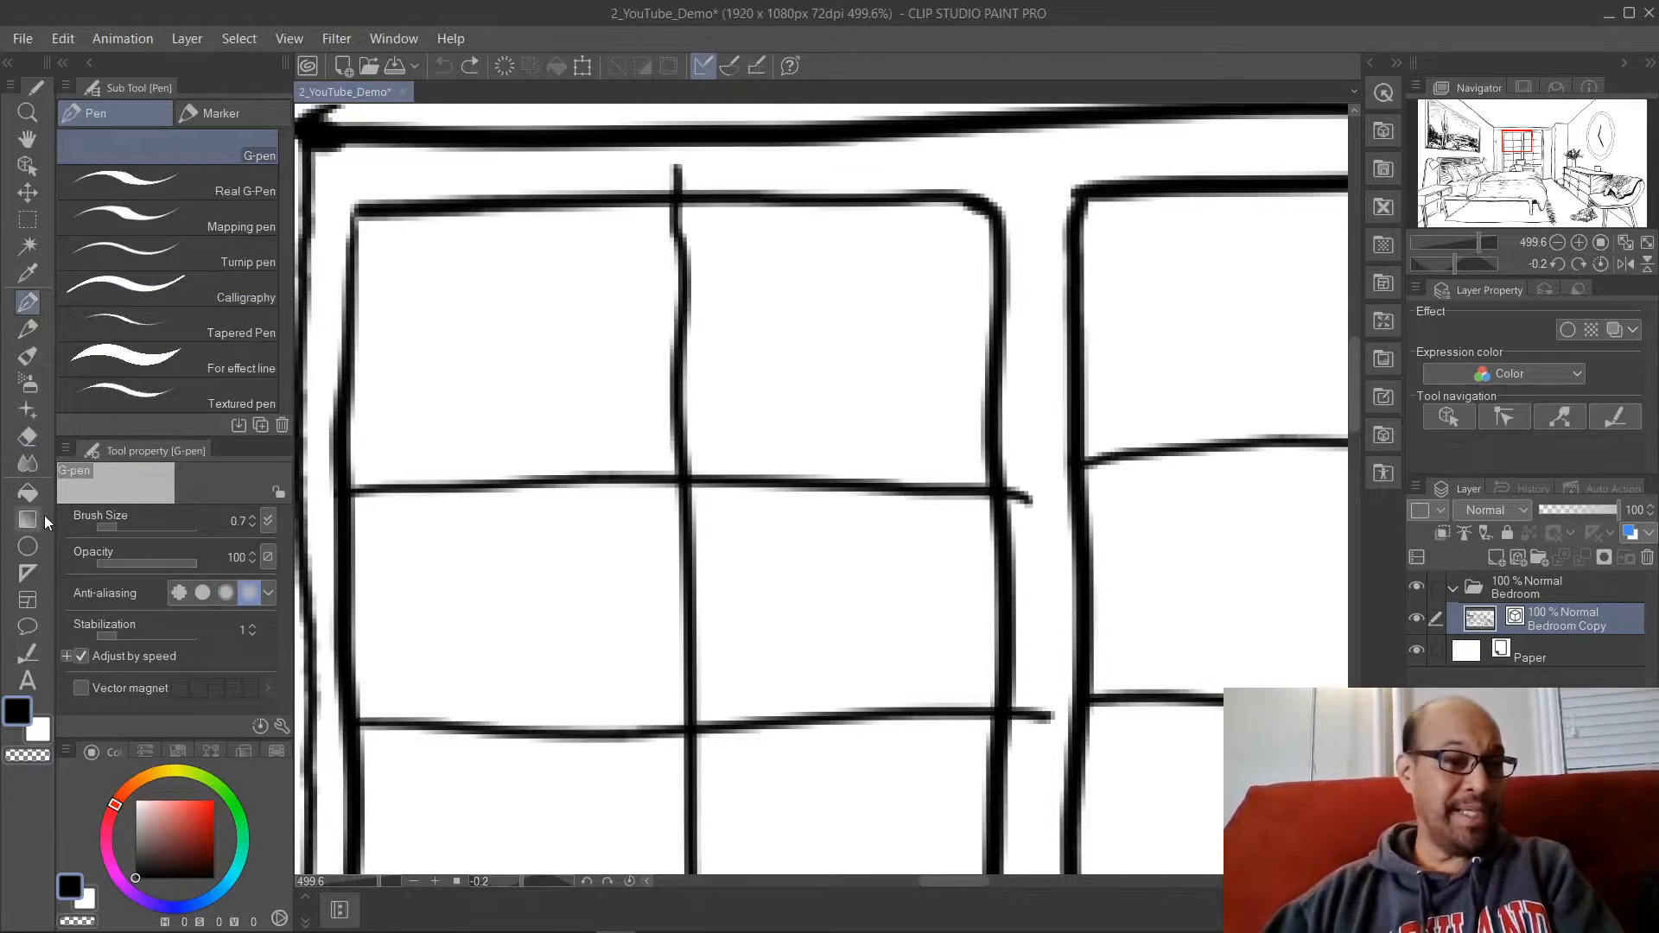
key("e")
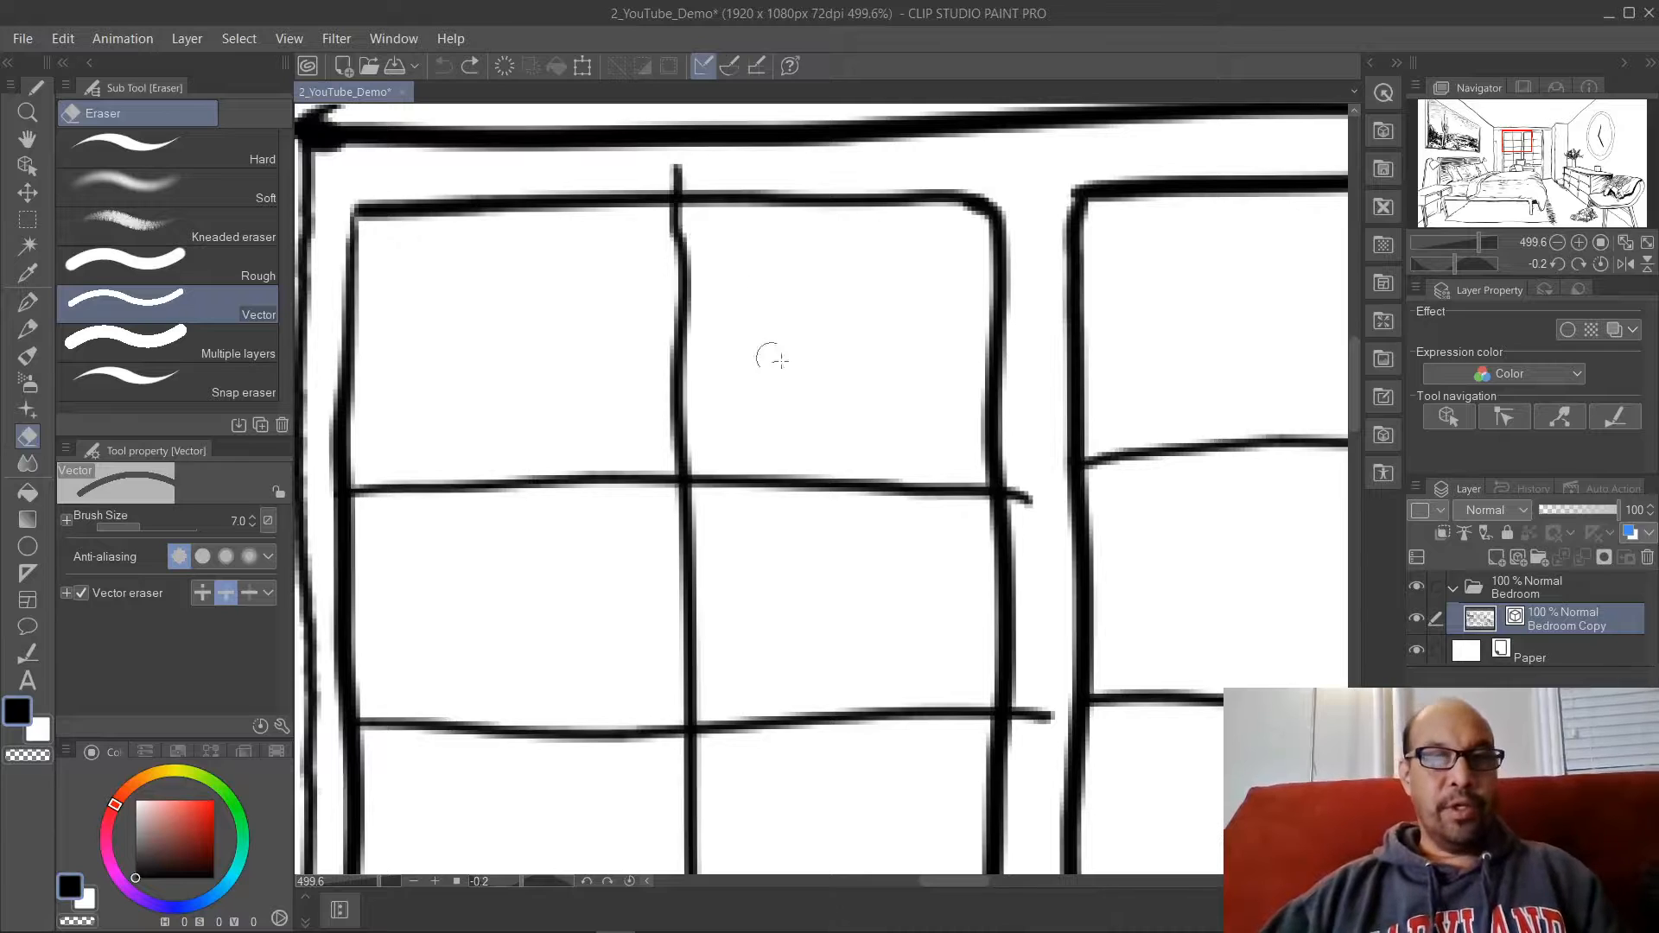
left_click_drag(793, 339, 911, 546)
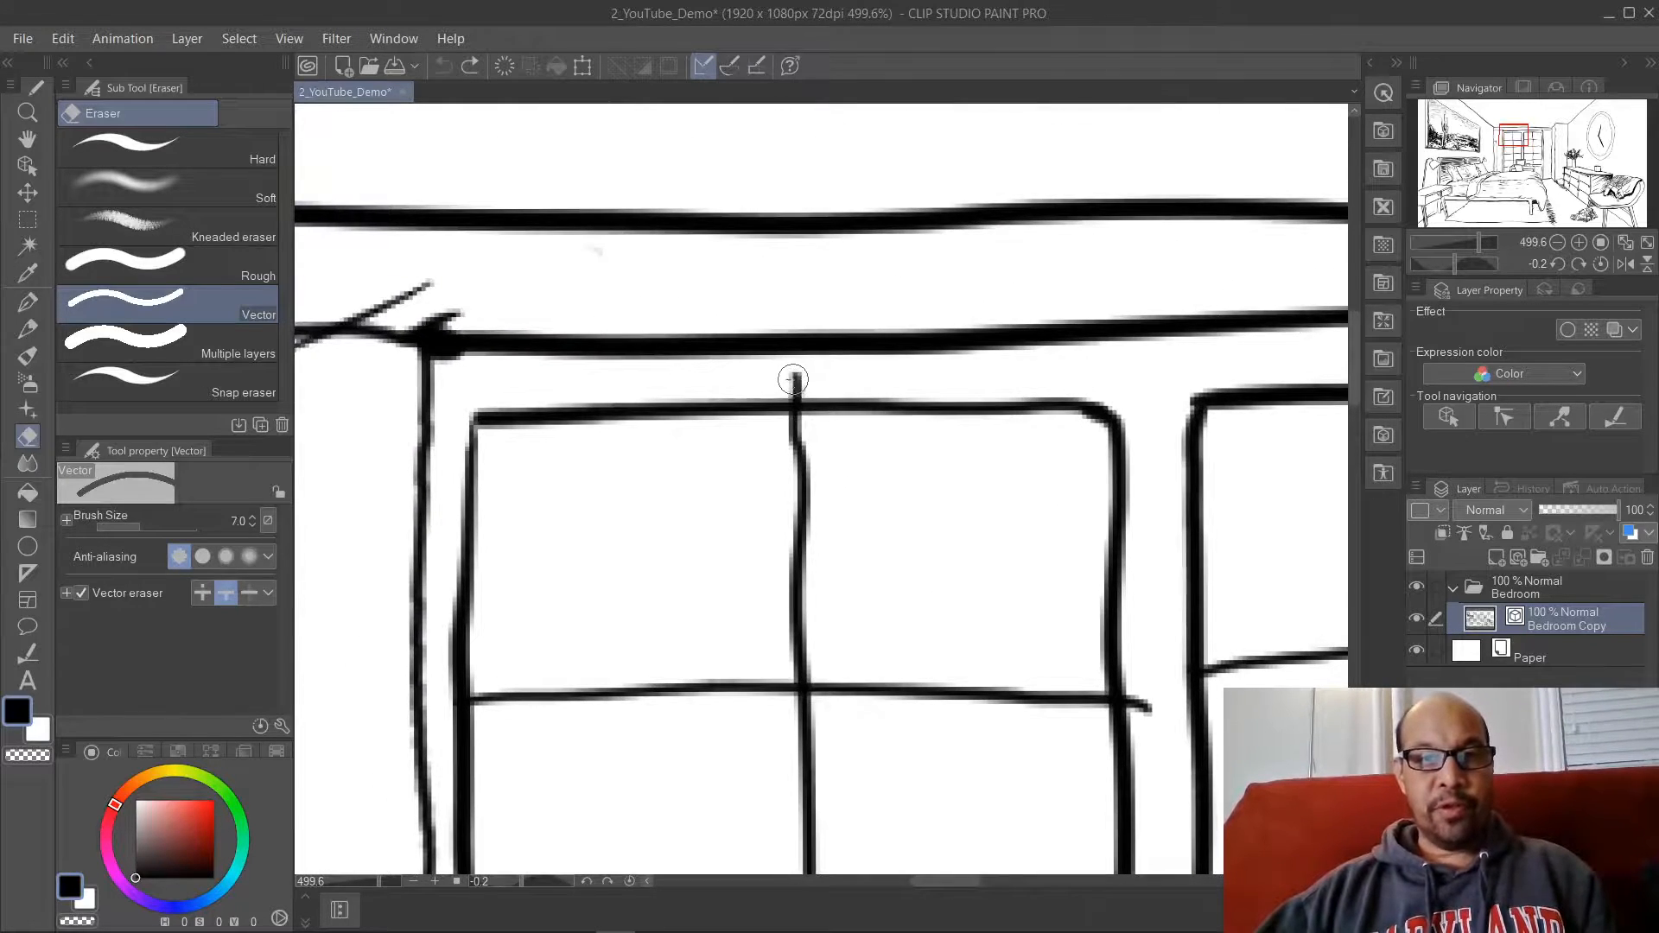
left_click_drag(995, 507, 781, 459)
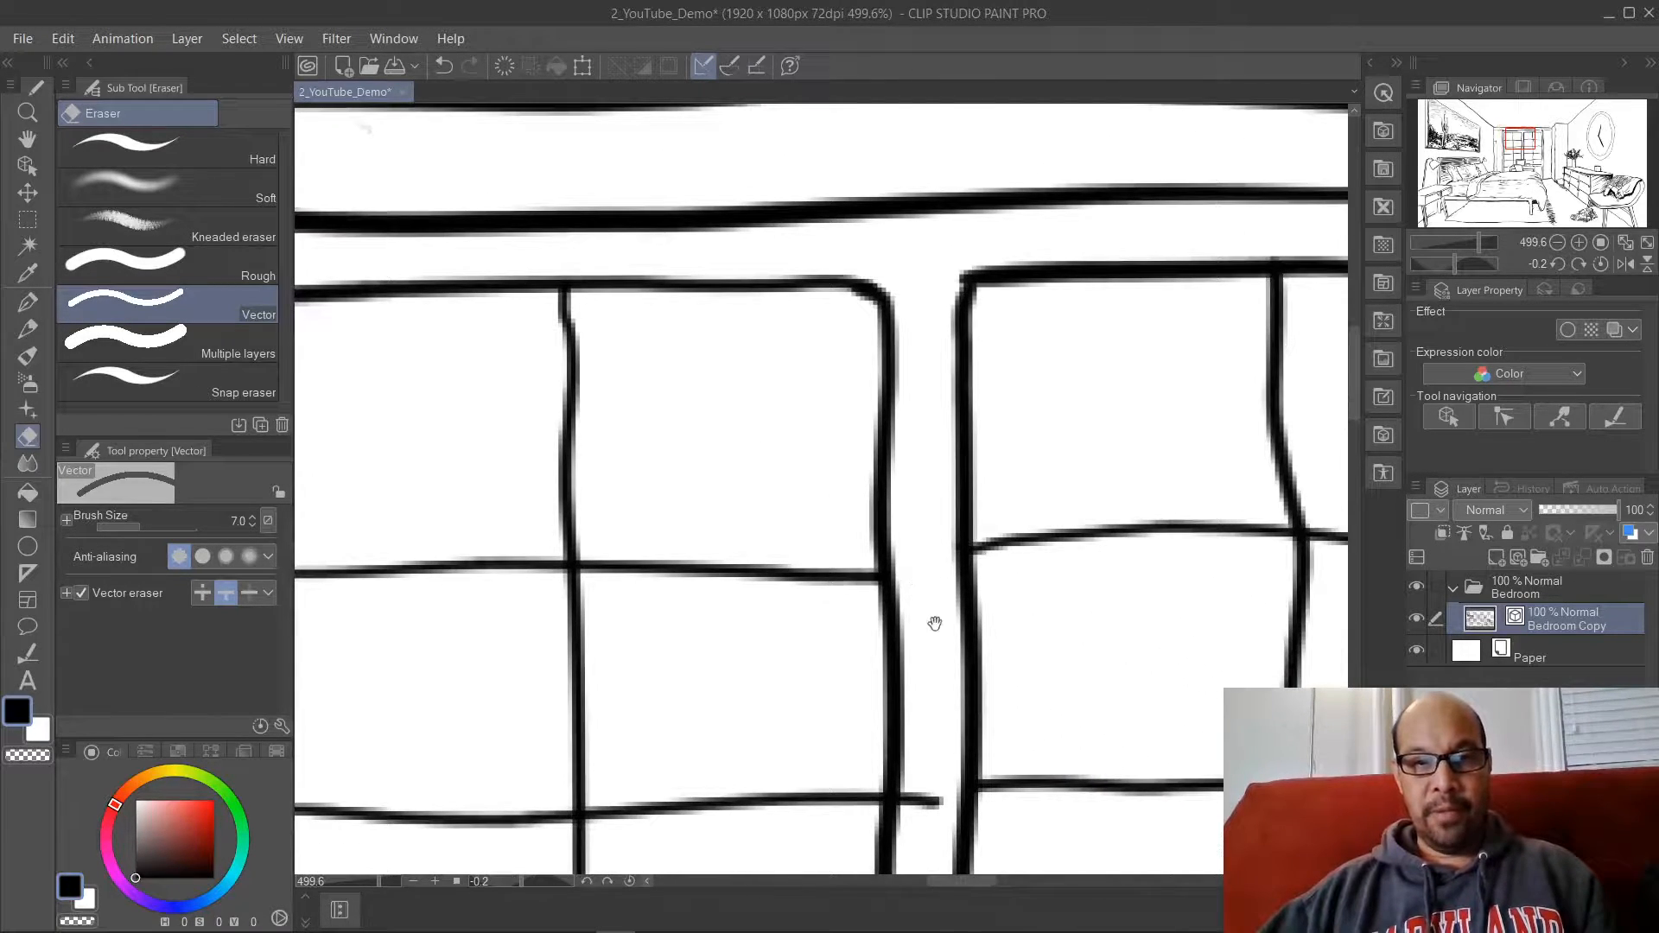
left_click_drag(933, 623, 859, 427)
left_click_drag(853, 568, 839, 557)
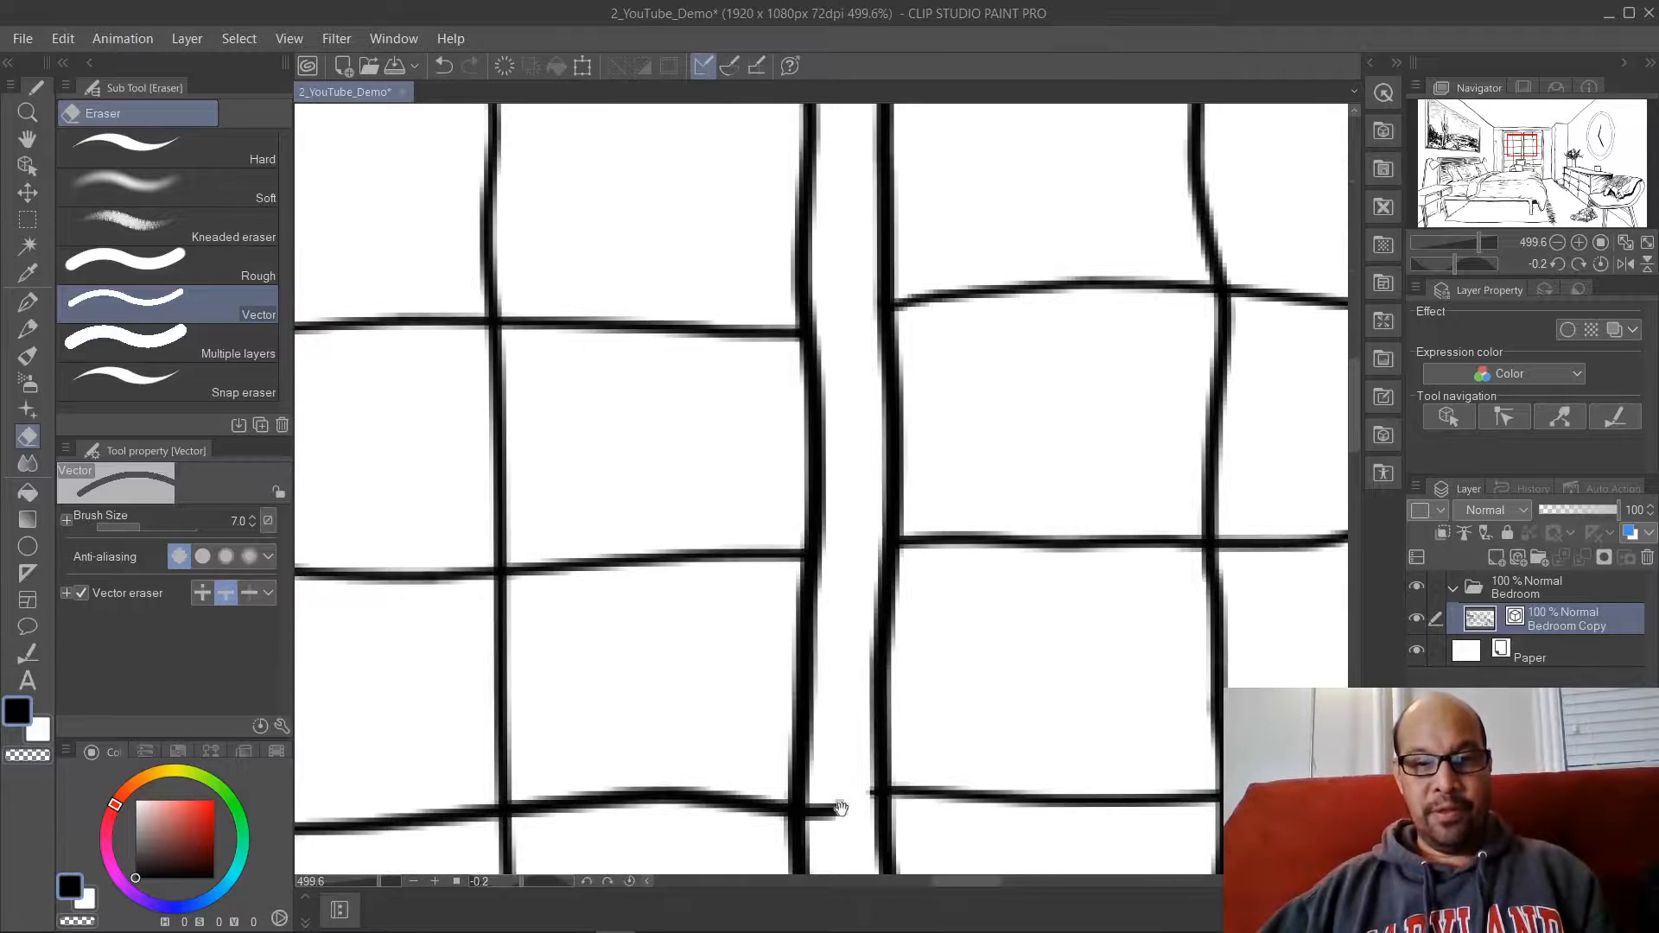
left_click_drag(836, 813, 826, 791)
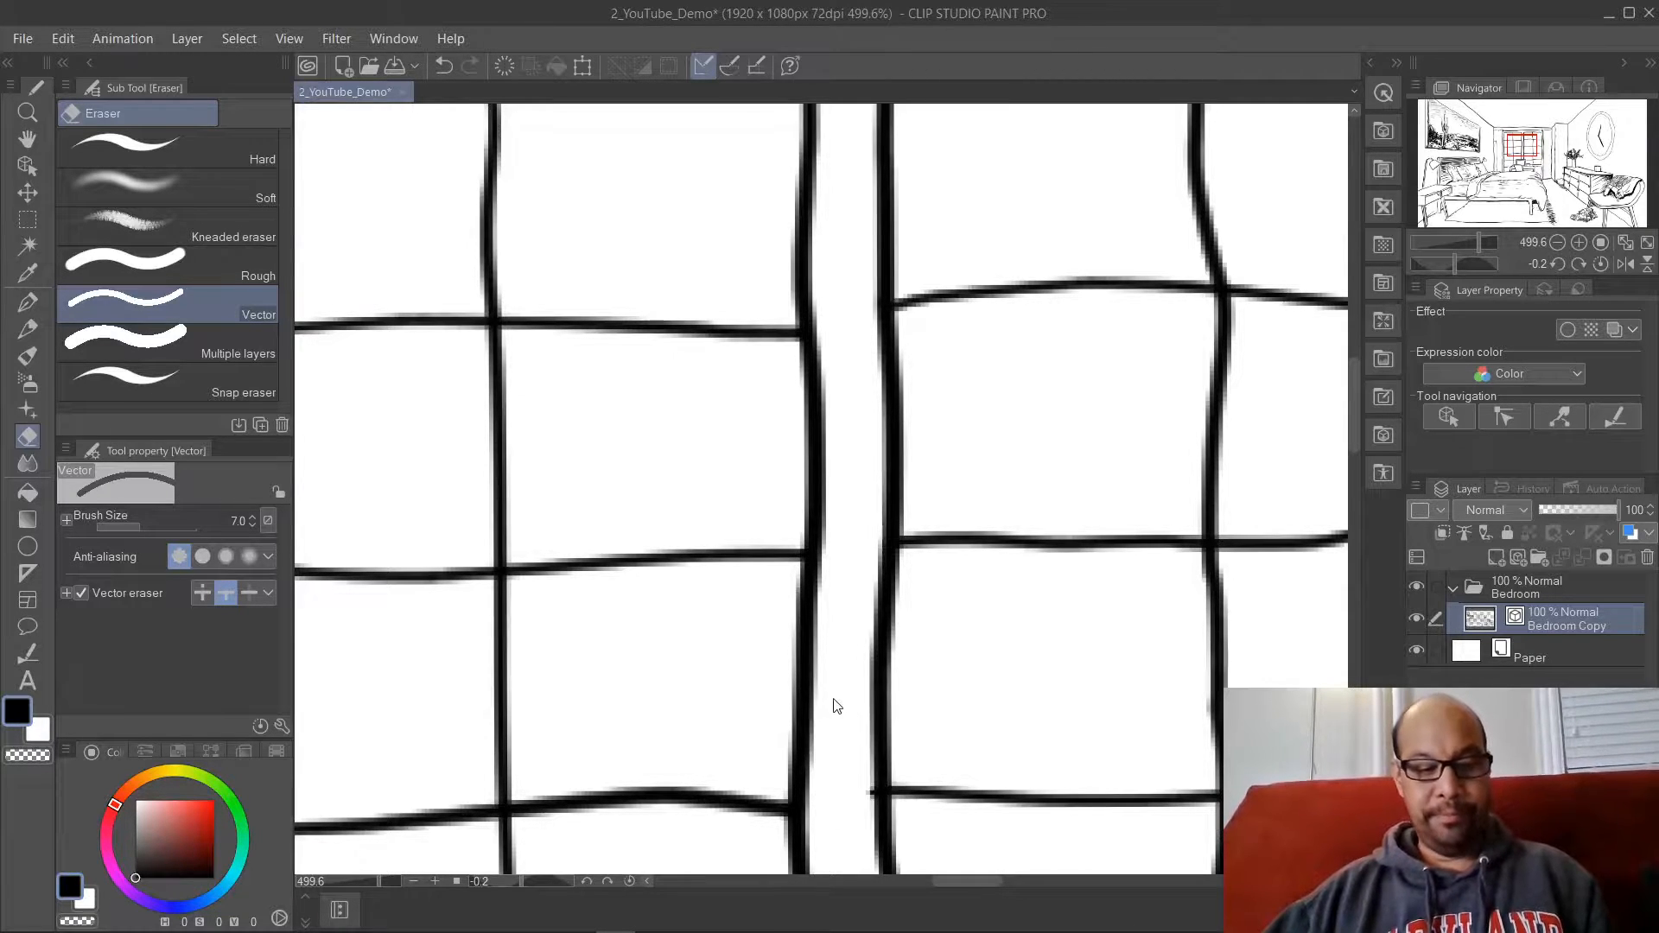
scroll(793, 707, "down", 1)
scroll(793, 707, "down", 3)
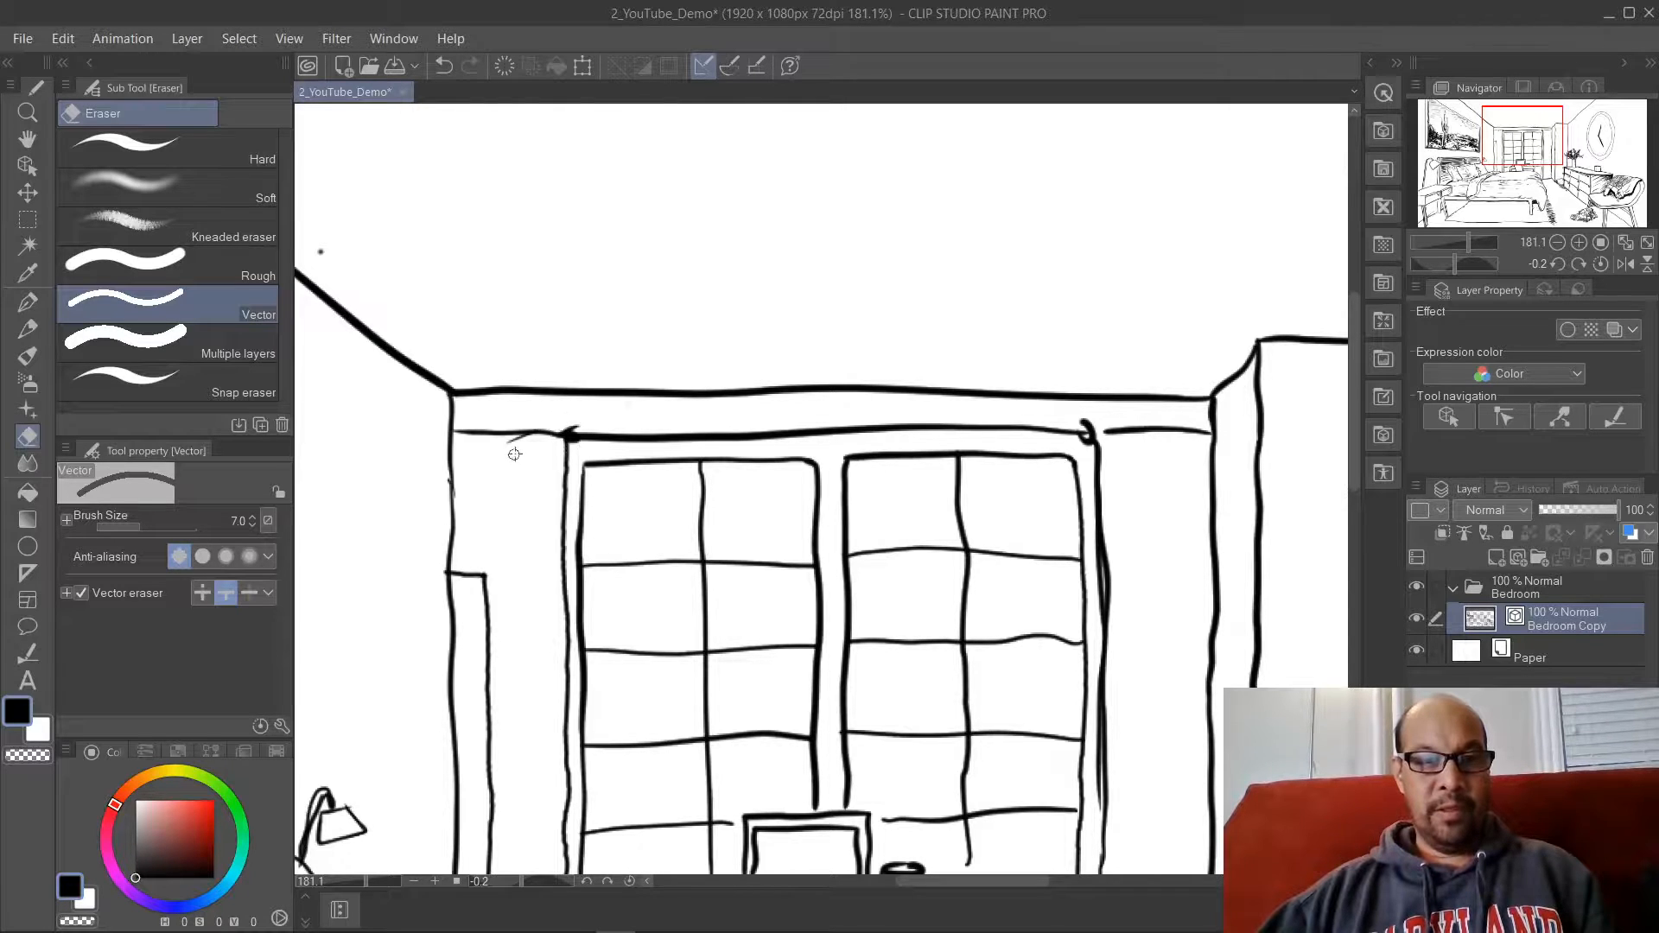
Step: Choose the Simplify vector line tool and set its brush size to 70 for the wall clock
left_click_drag(803, 632, 682, 415)
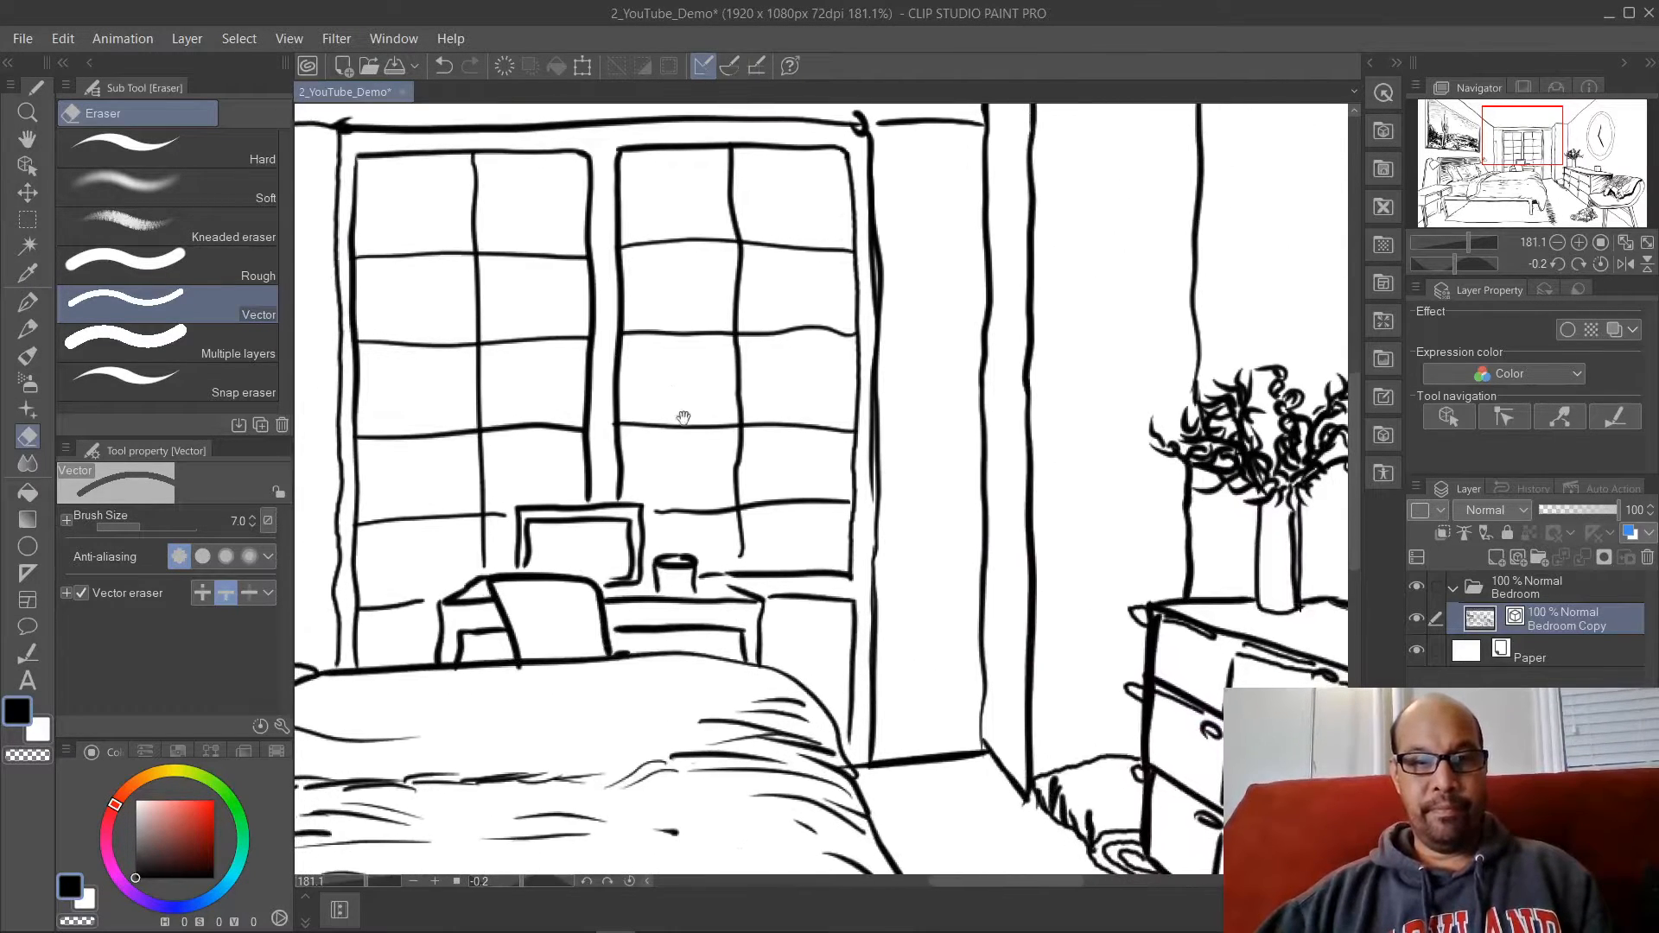
left_click_drag(948, 506, 924, 794)
left_click_drag(648, 472, 1158, 453)
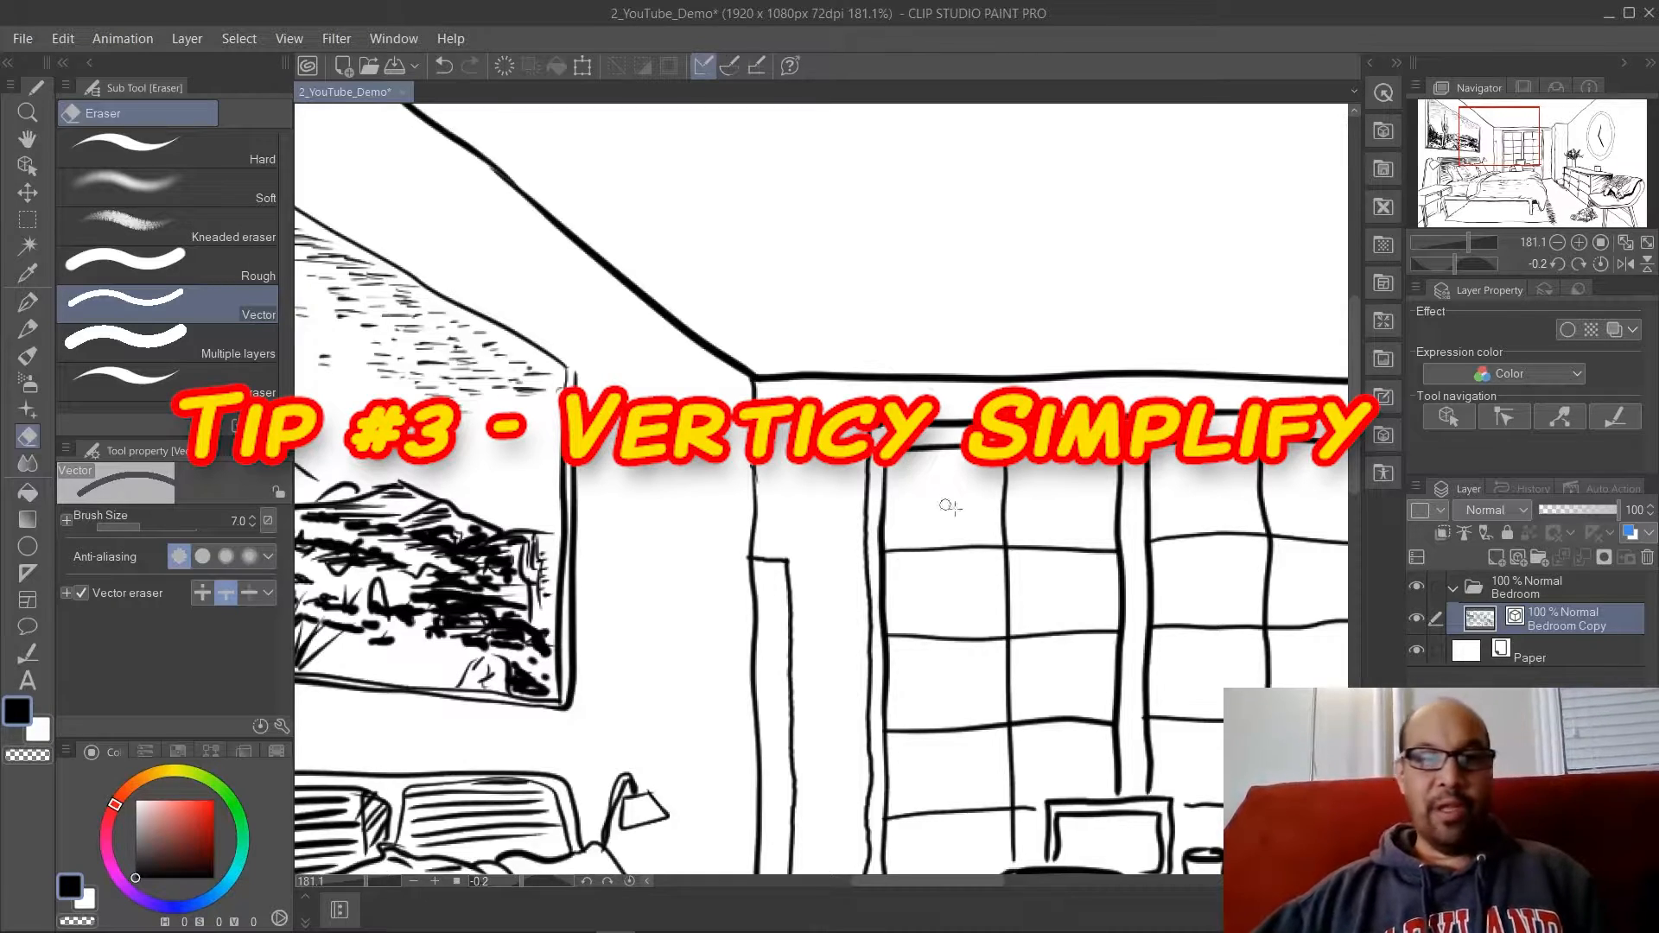
left_click_drag(981, 570, 667, 391)
left_click_drag(1002, 418, 560, 467)
left_click_drag(893, 496, 645, 585)
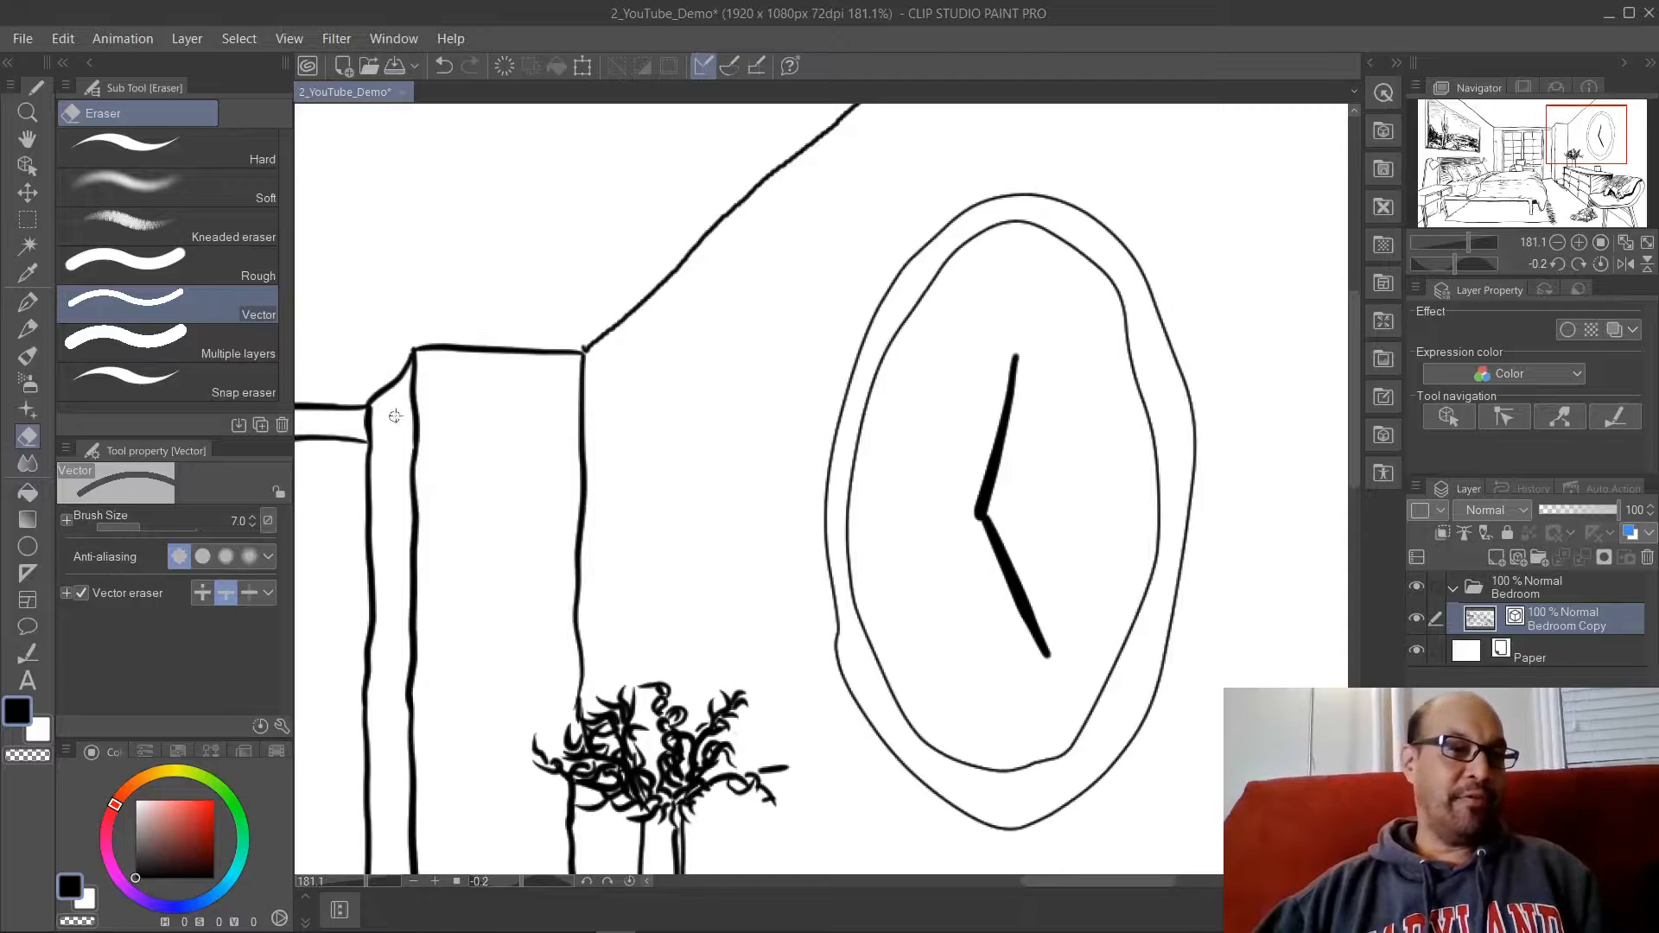
left_click(26, 656)
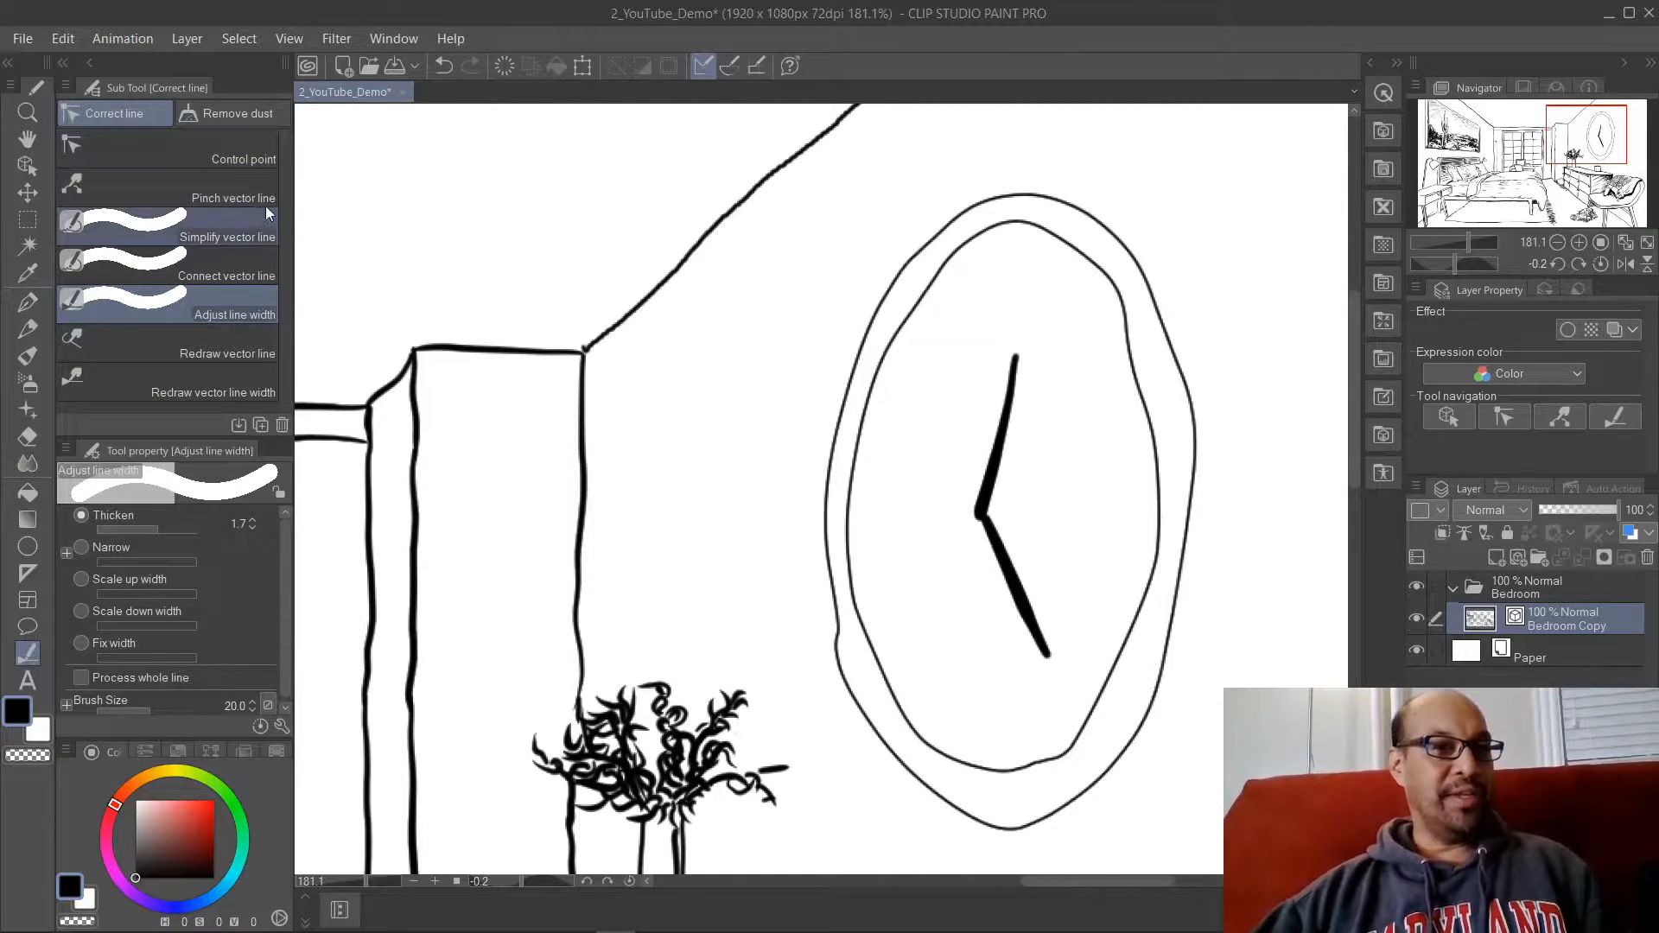
left_click(221, 230)
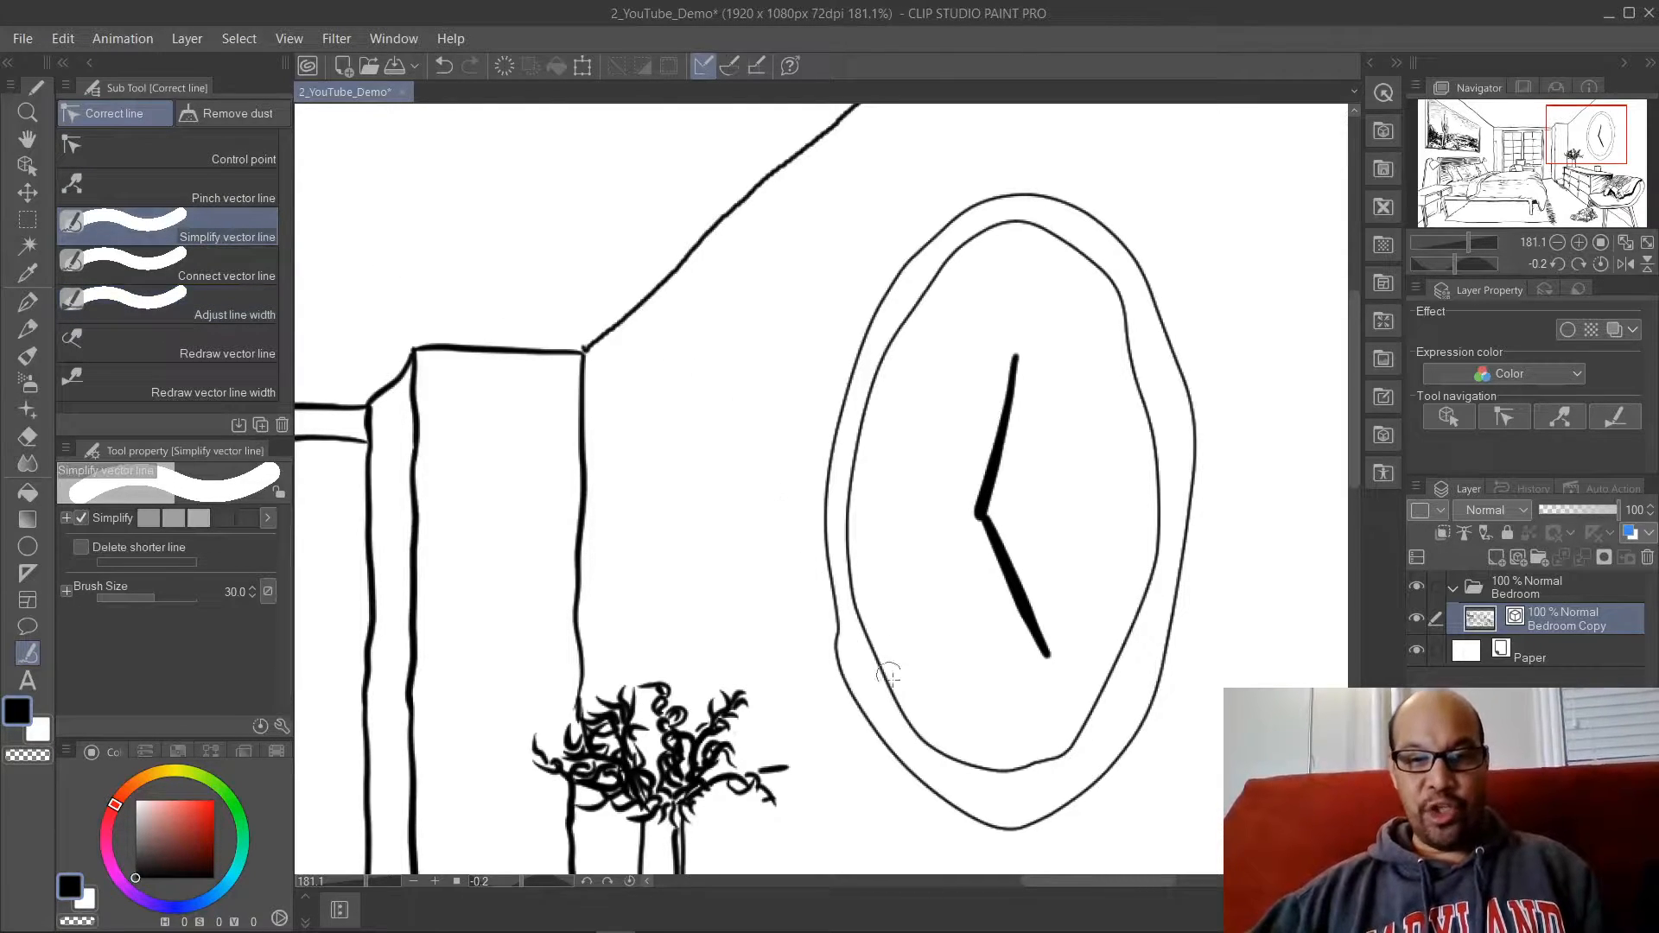
key("bracketright")
key("bracketright")
key("bracketright")
key("bracketright")
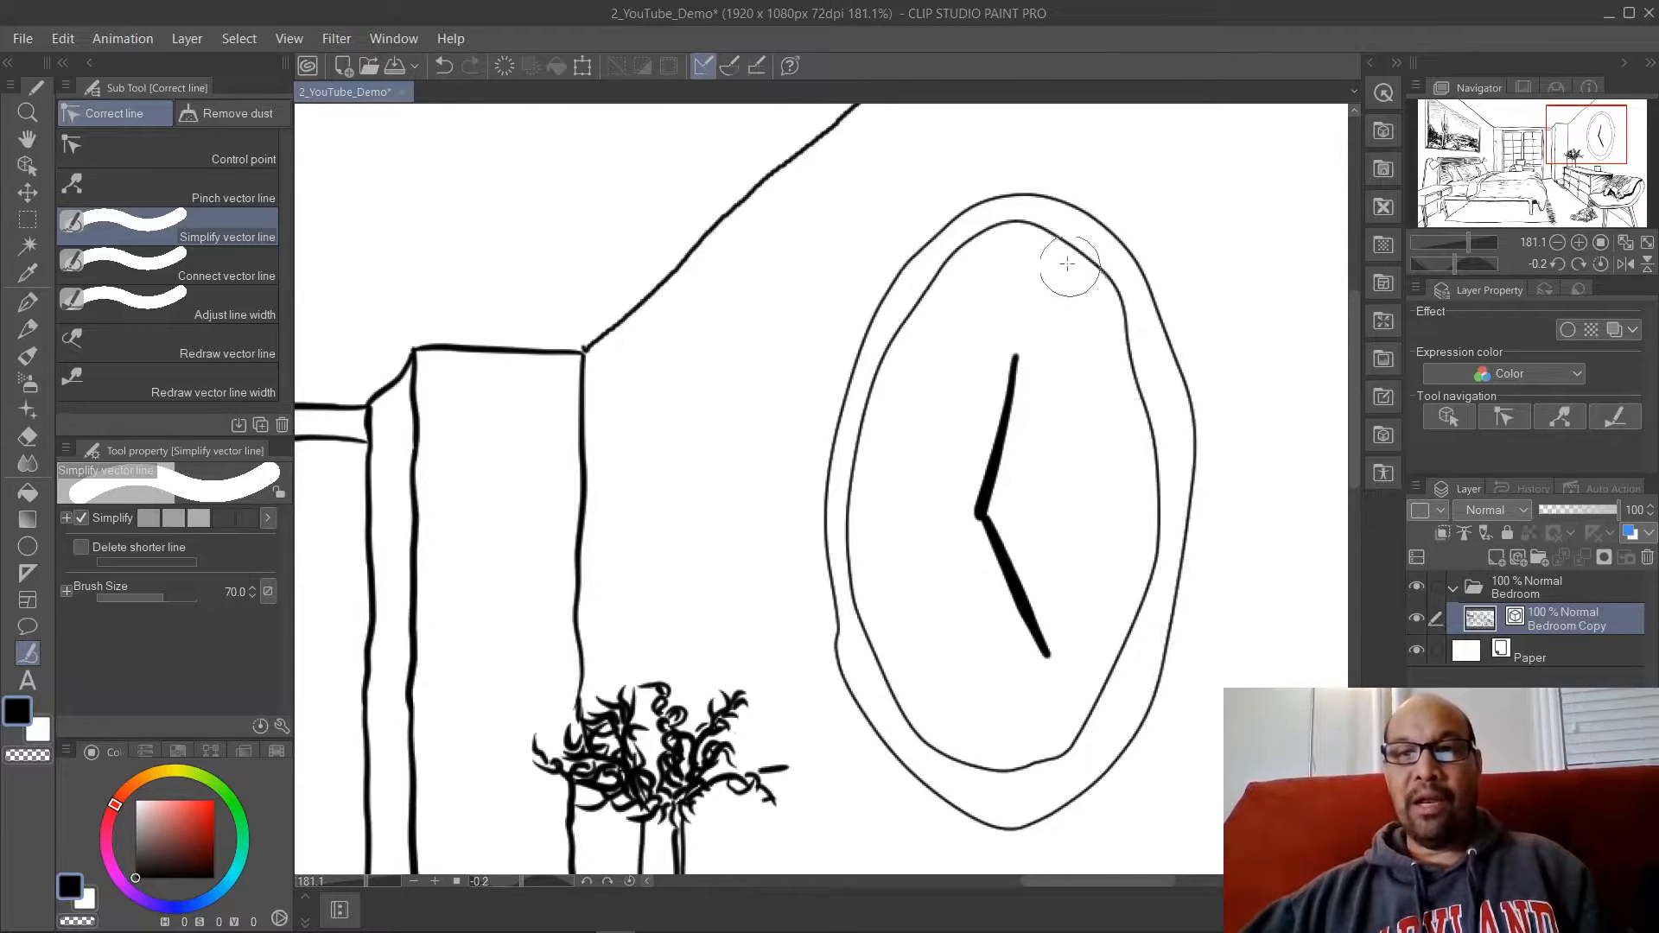
Step: Simplify the wobbly parts of the wall clock's inner and outer outlines, and switch back to the G-pen
left_click_drag(1074, 255, 1145, 458)
mouse_move(1142, 612)
left_mouse_down()
mouse_move(1141, 537)
mouse_move(1139, 561)
left_mouse_up()
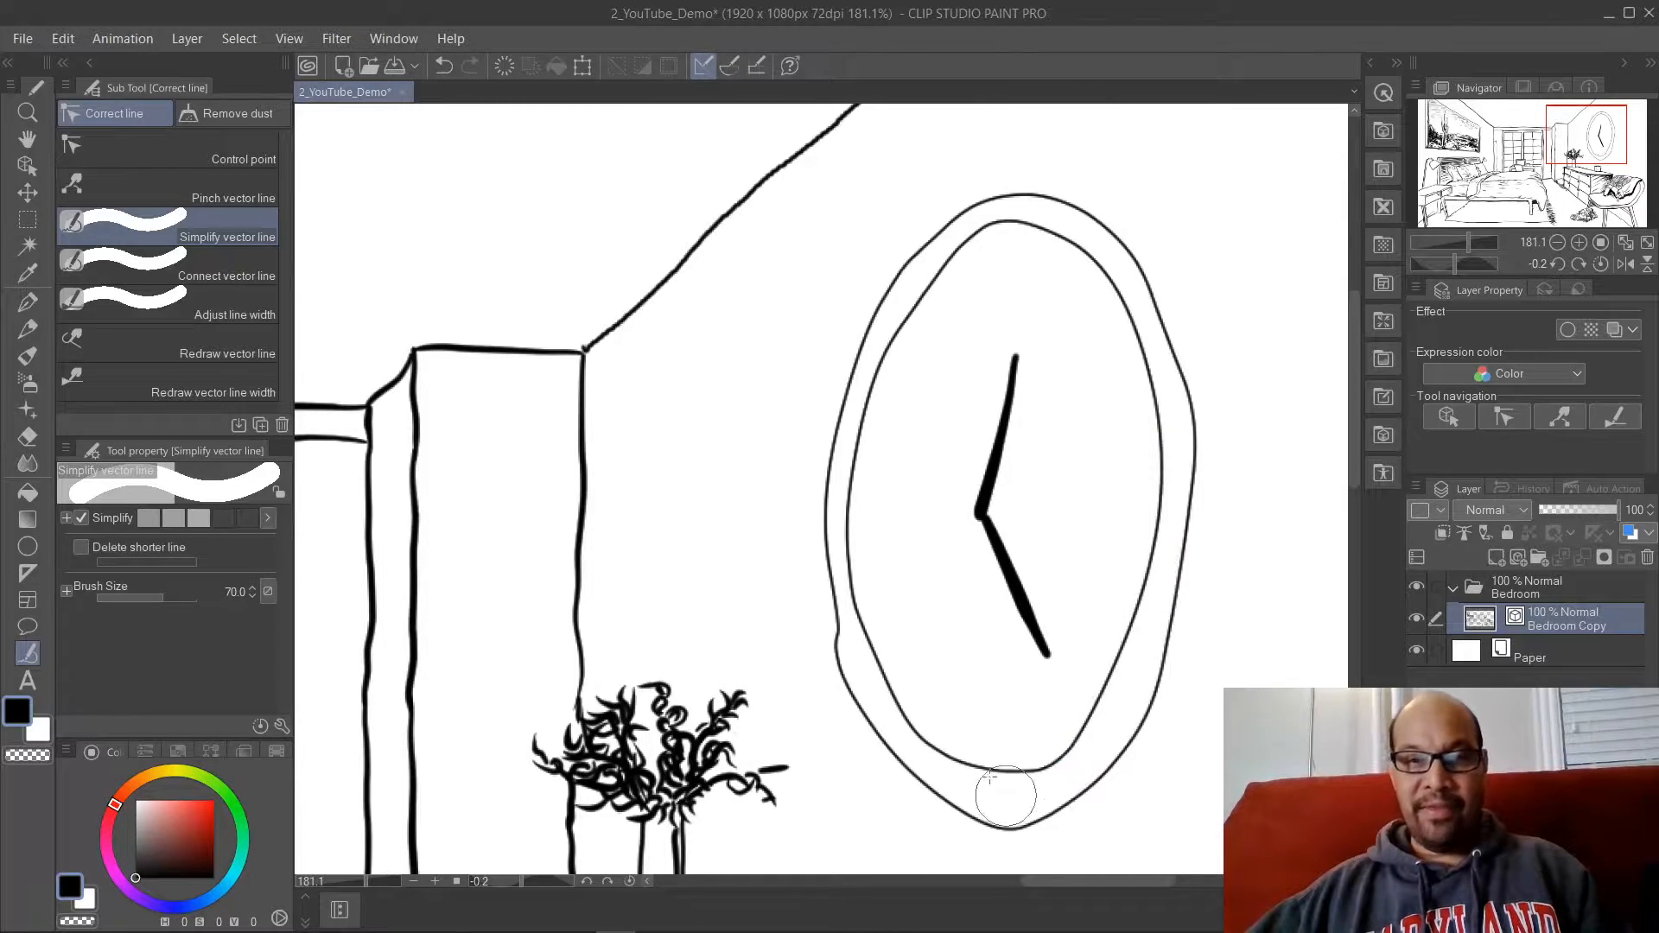
mouse_move(877, 755)
left_mouse_down()
mouse_move(829, 689)
mouse_move(820, 627)
left_mouse_up()
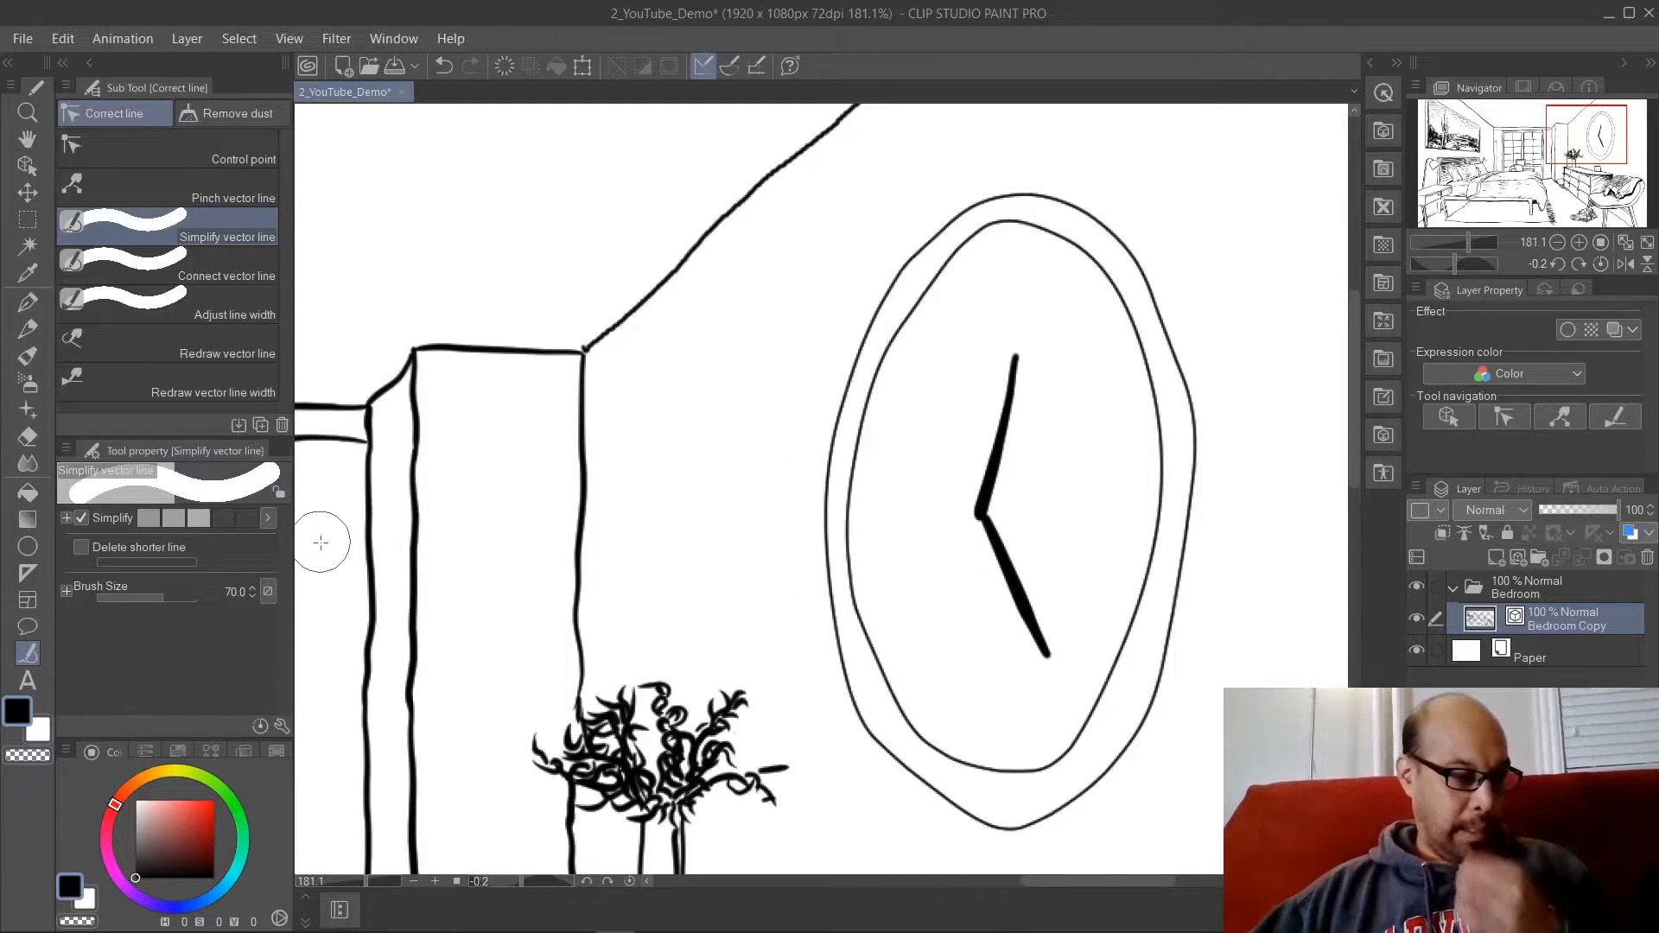
left_click(24, 304)
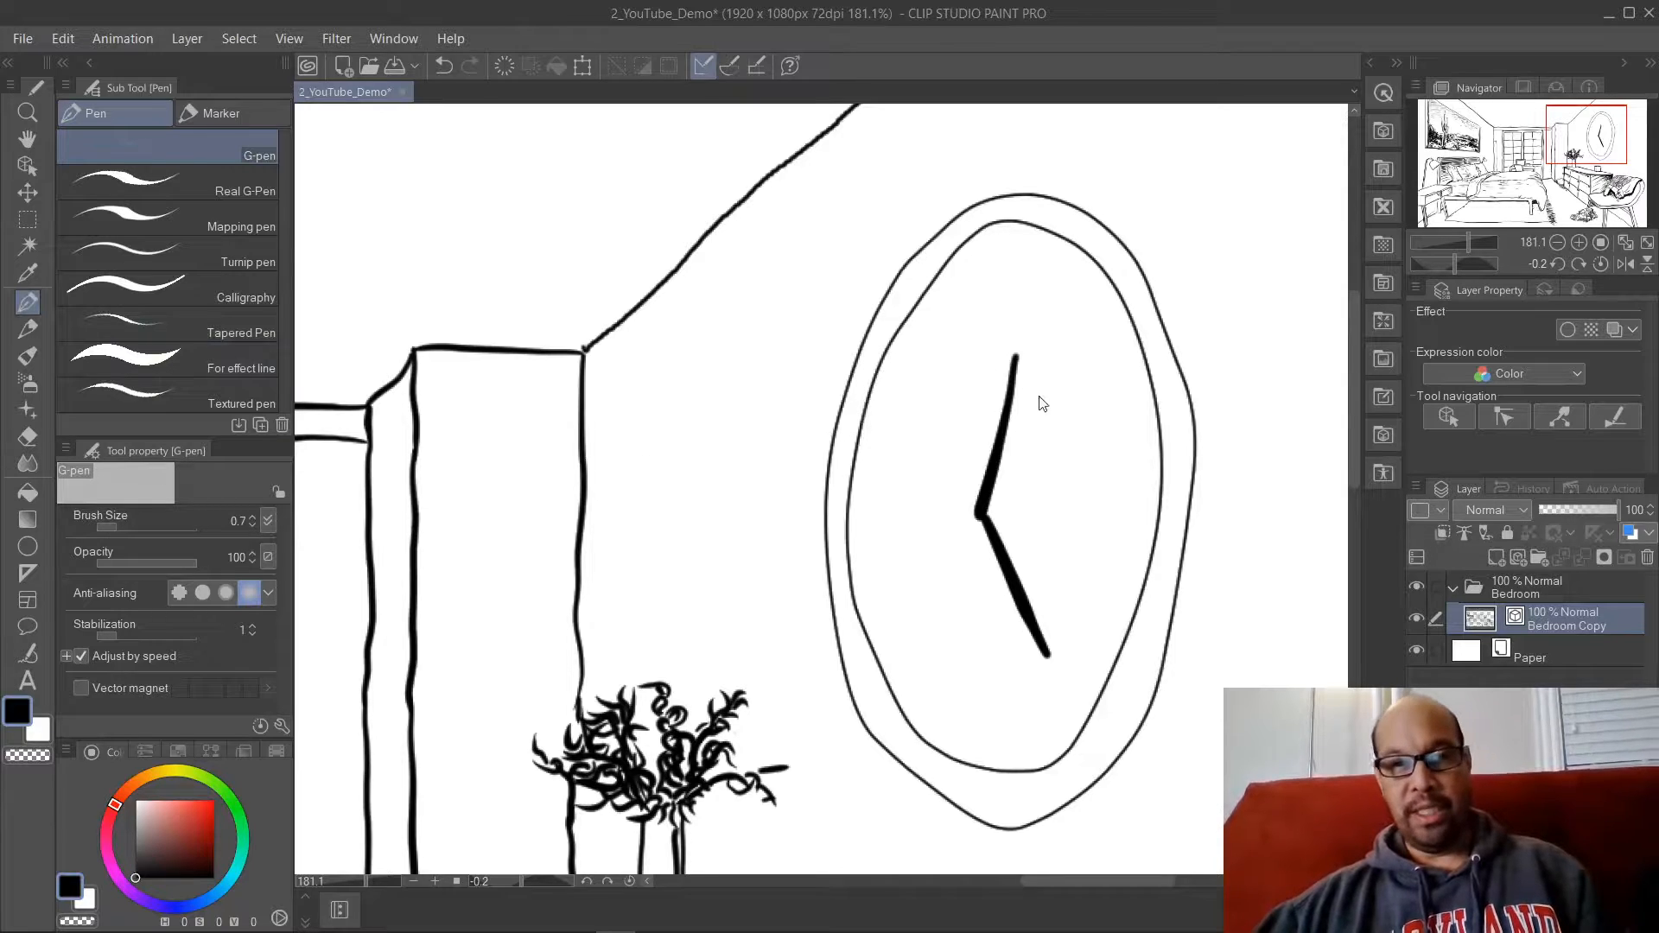
Step: Round out the lower curve of the wall clock's inner outline by moving its control points
left_click(1008, 770, "ctrl")
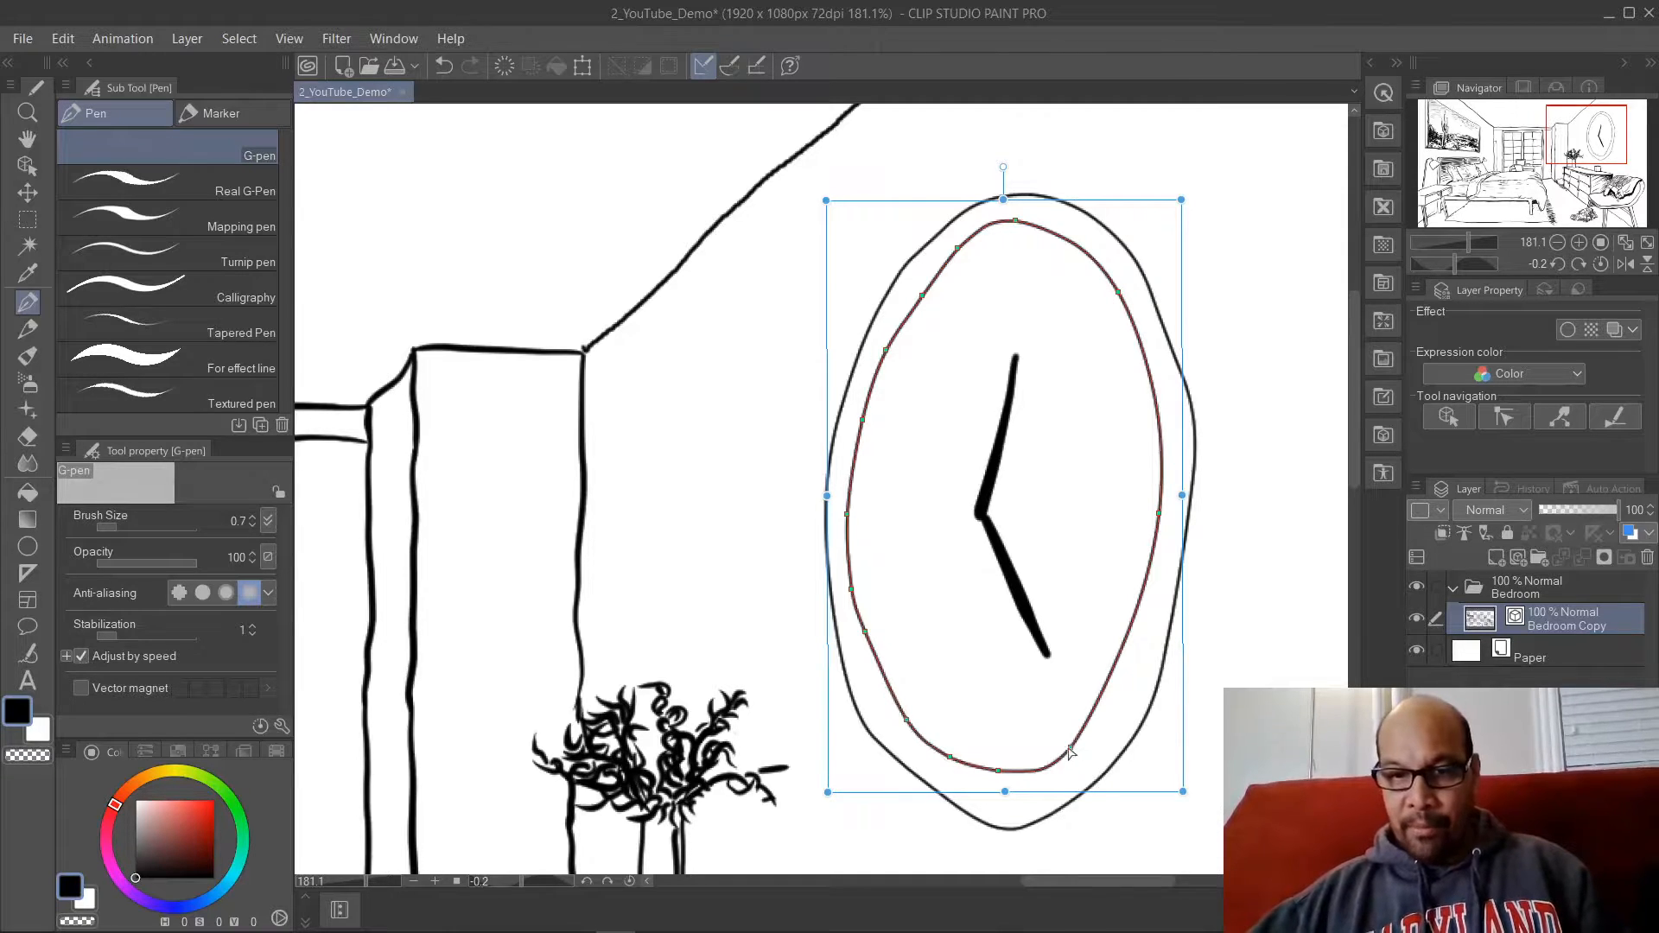
left_click_drag(1069, 750, 1115, 705)
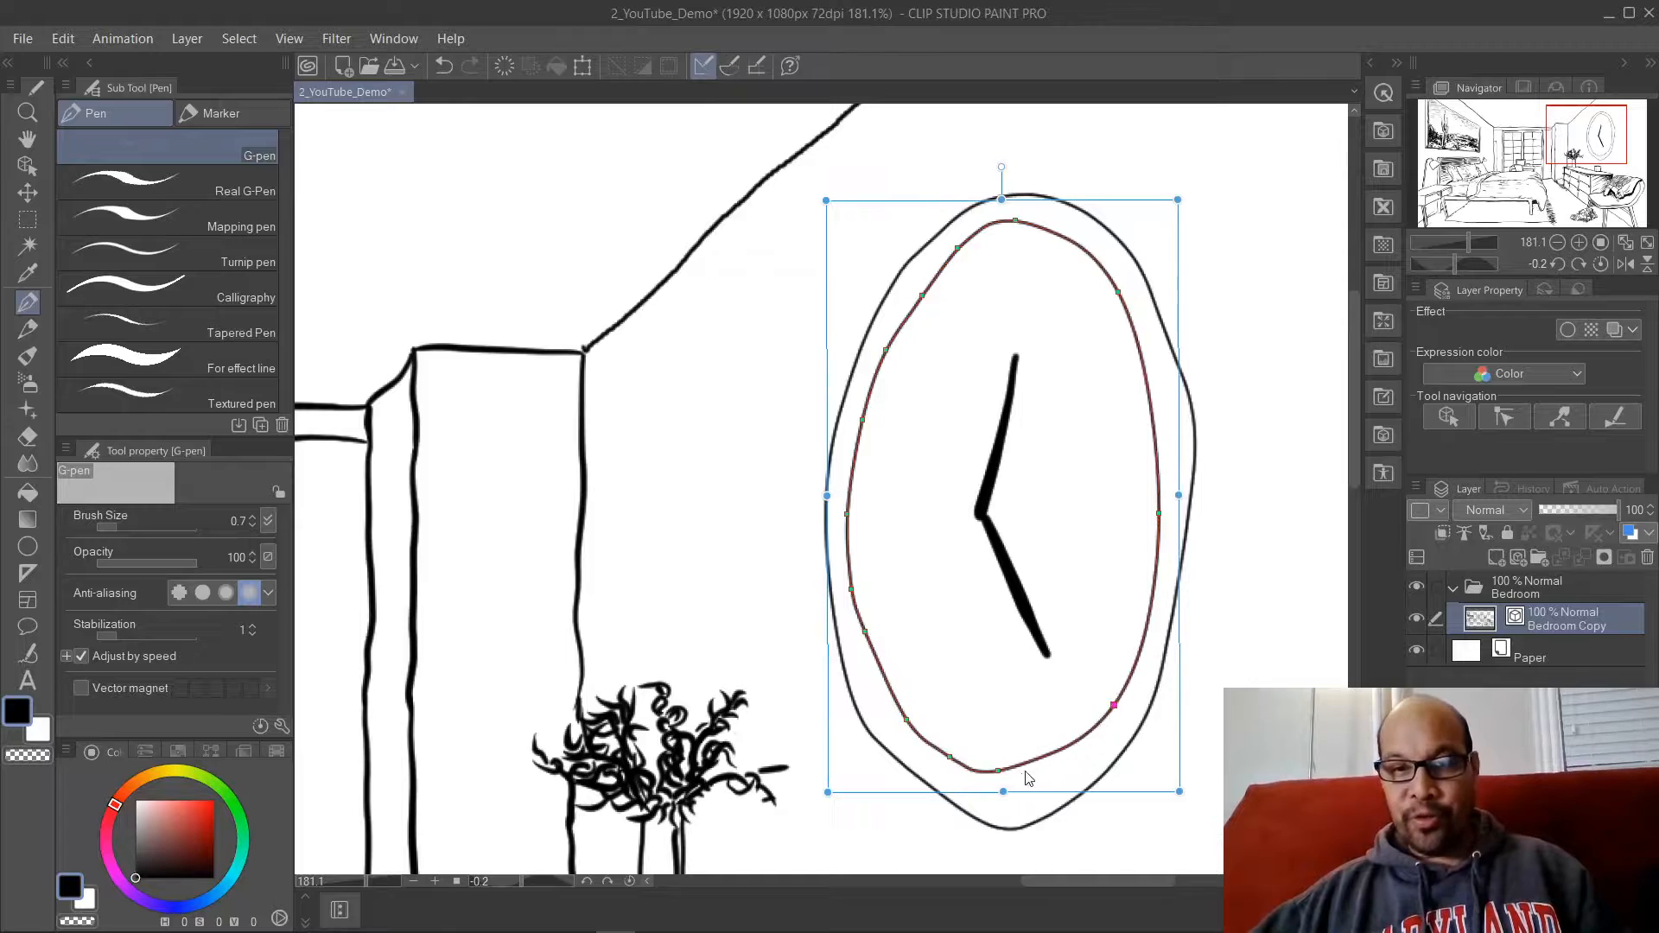
left_click_drag(997, 773, 1110, 767)
Step: Smooth the right side of the wall clock's outer outline by repositioning its control points
left_click(869, 743)
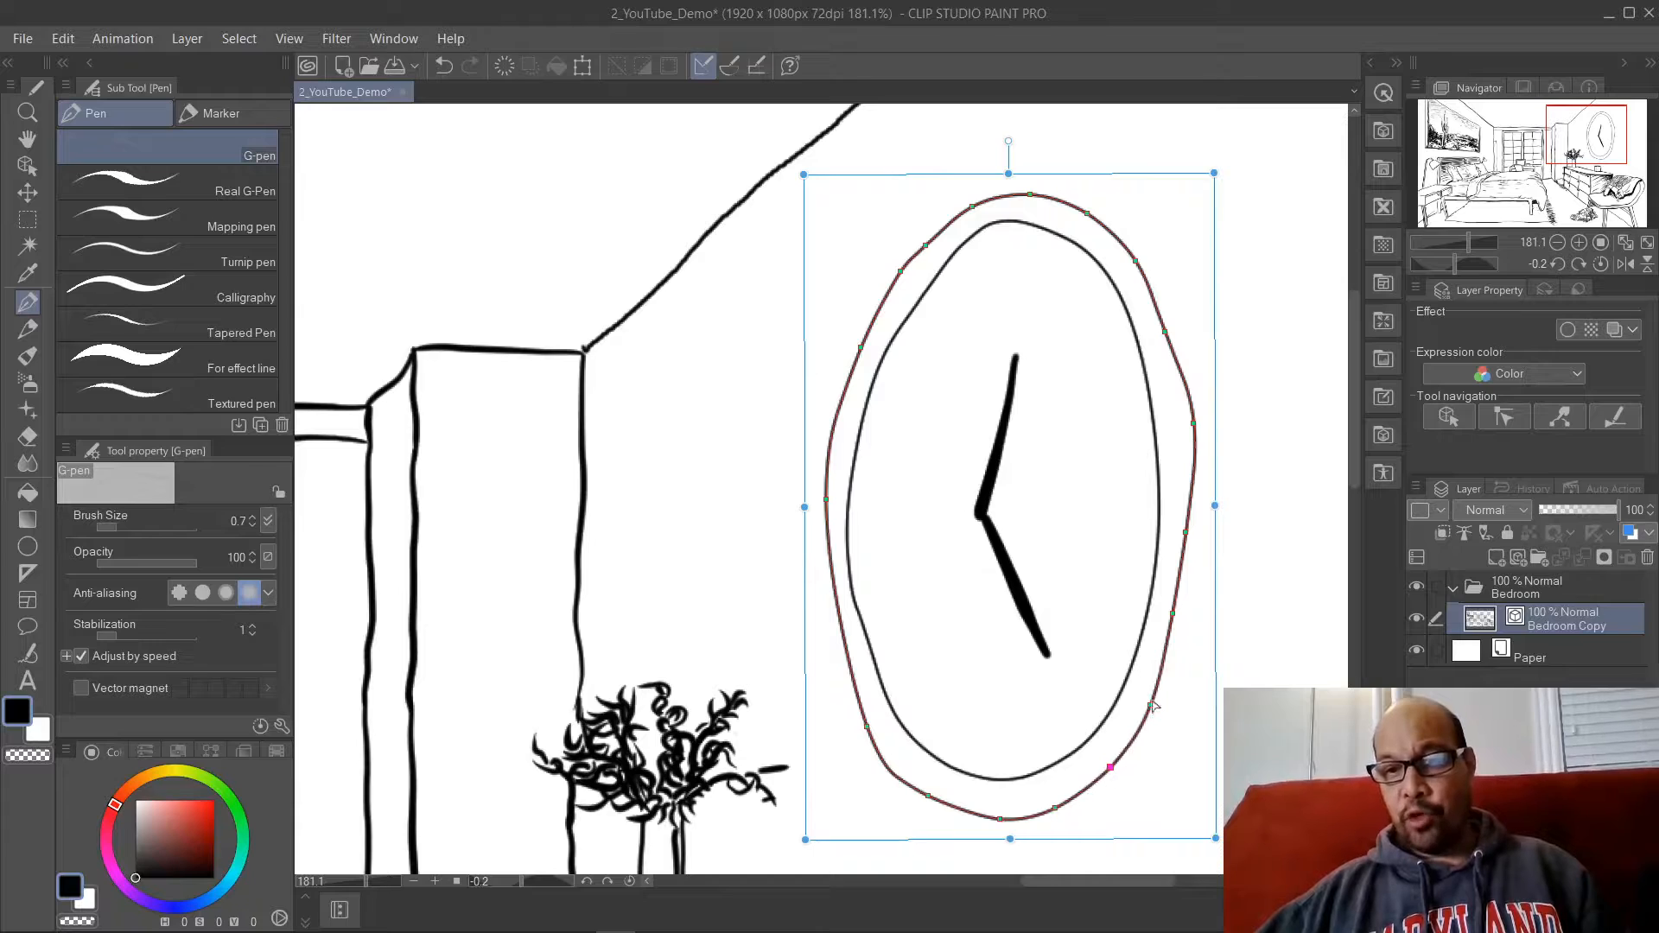
left_click_drag(1154, 698, 1154, 694)
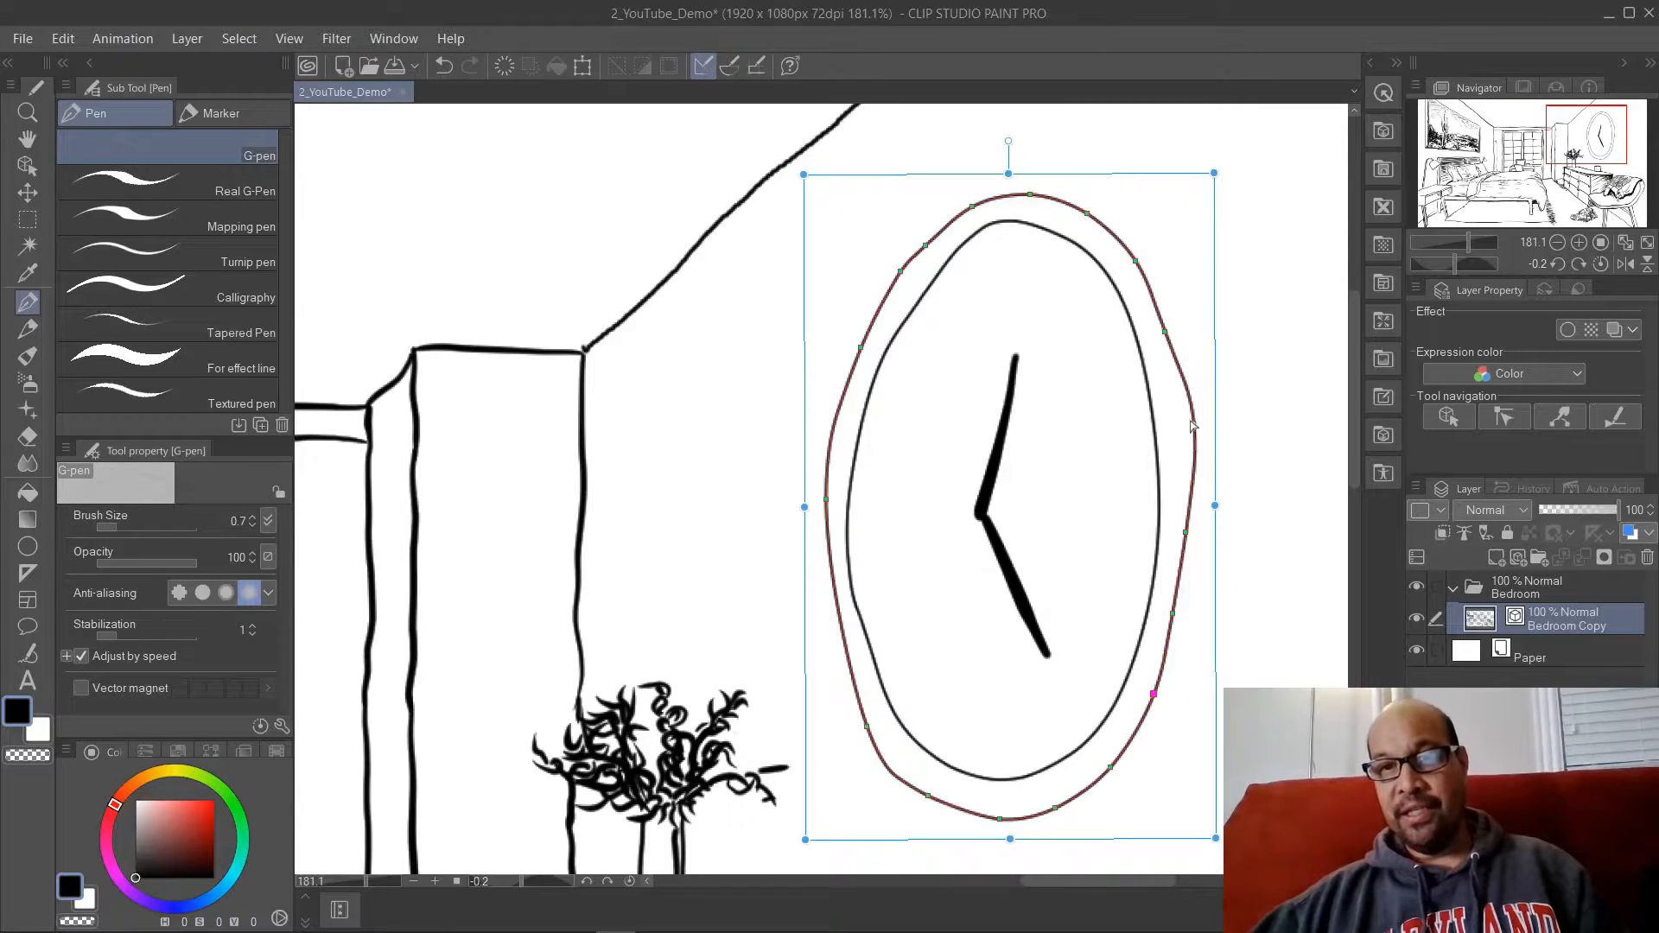
left_click_drag(1193, 424, 1184, 422)
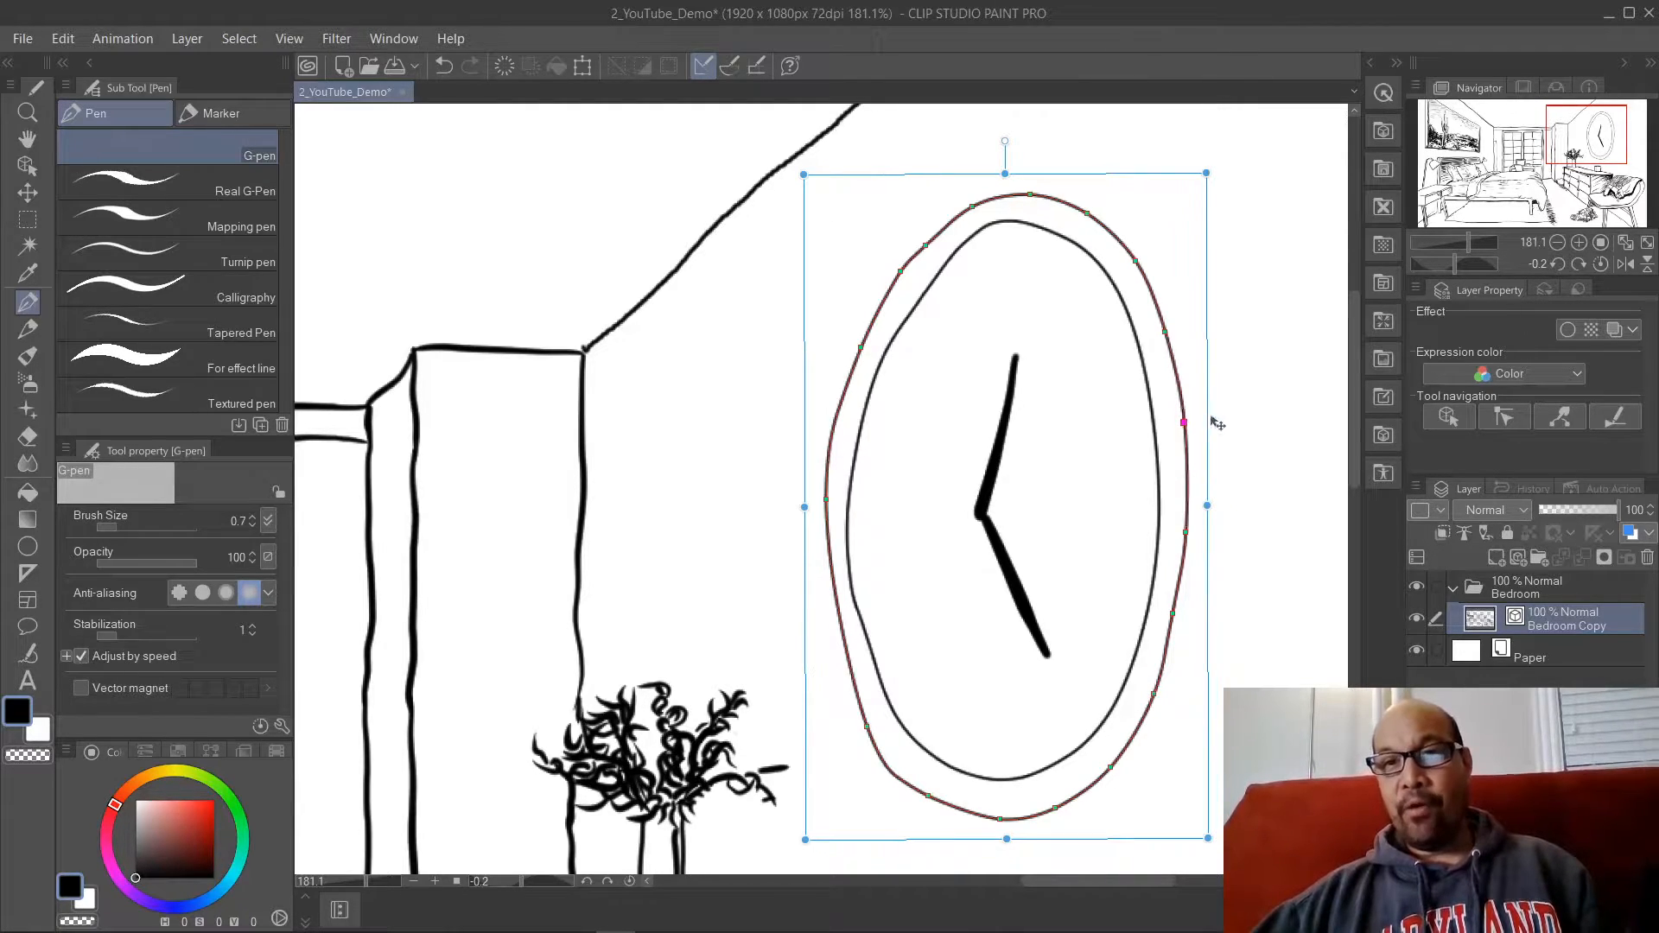
Step: Try to shift the wall clock's whole outer outline downward, and undo that move
left_click(1178, 377, "ctrl")
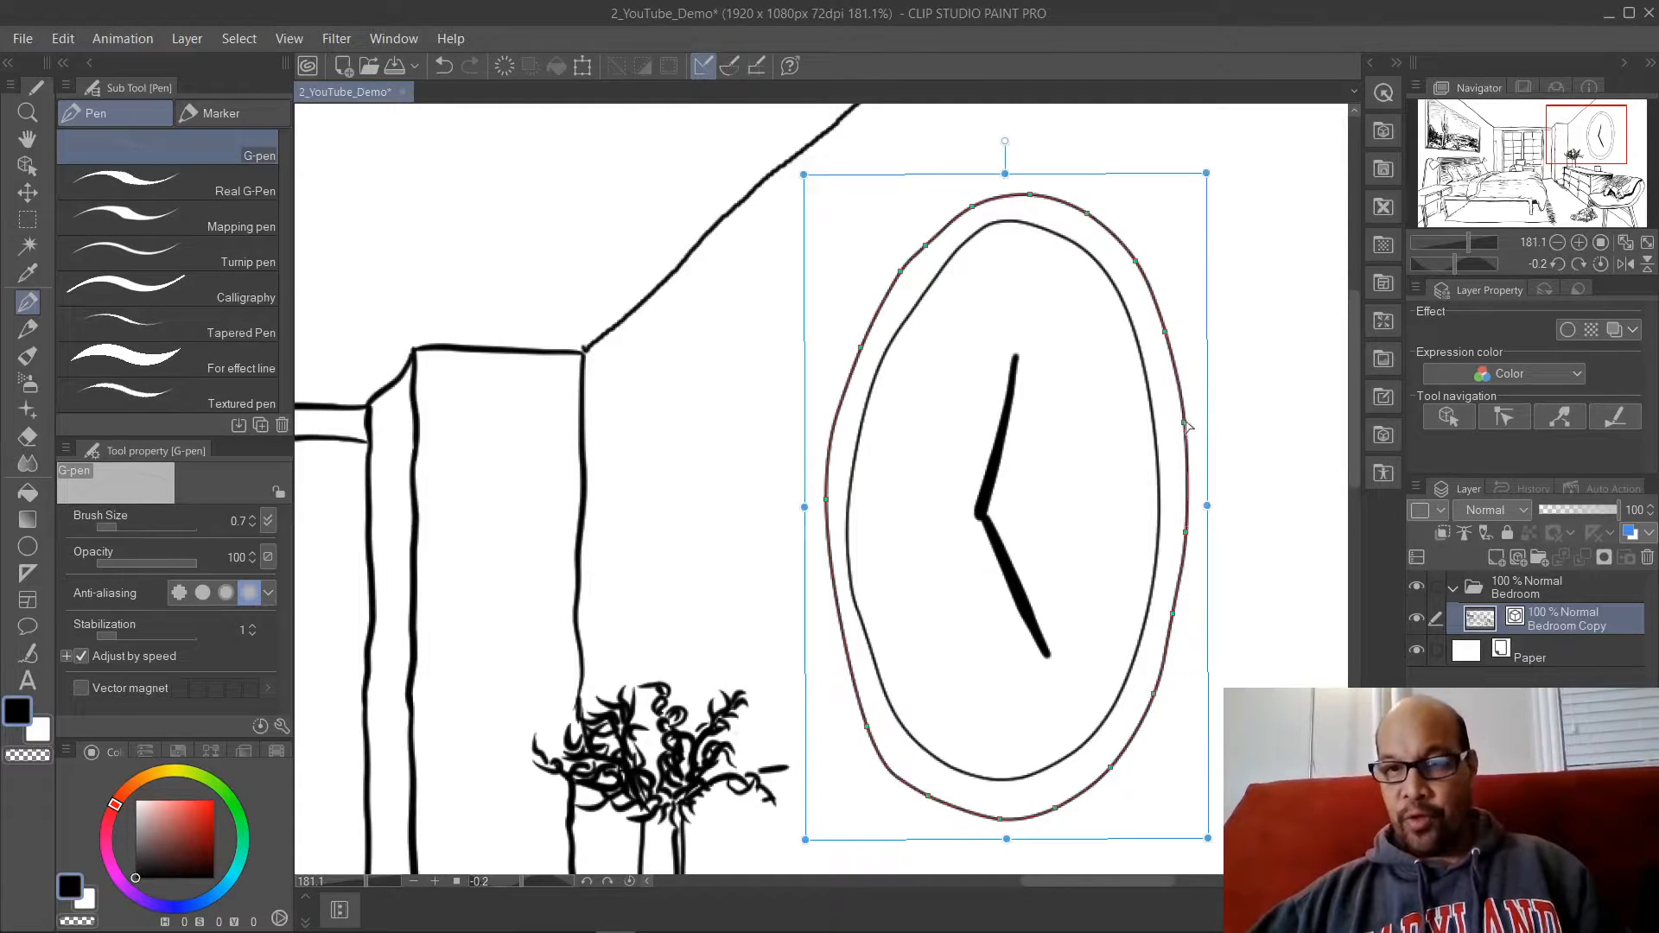
mouse_move(1178, 385)
left_mouse_down()
mouse_move(1219, 370)
mouse_move(1218, 423)
mouse_move(1177, 357)
mouse_move(1236, 424)
mouse_move(1160, 393)
mouse_move(1183, 400)
left_mouse_up()
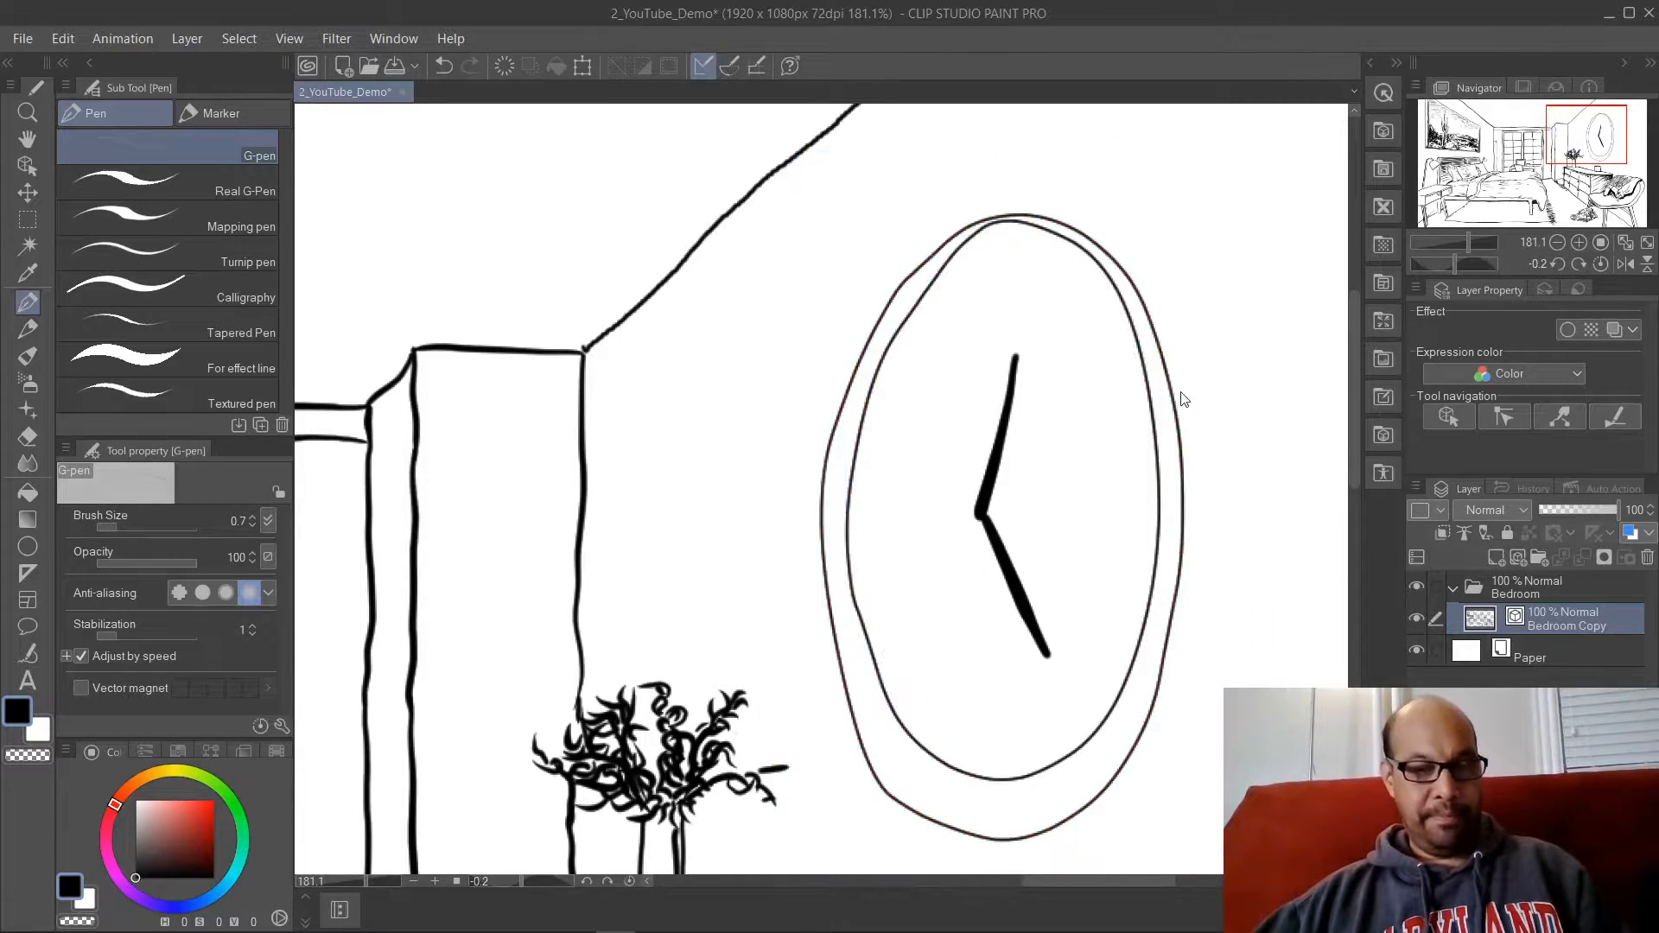
key("ctrl+z")
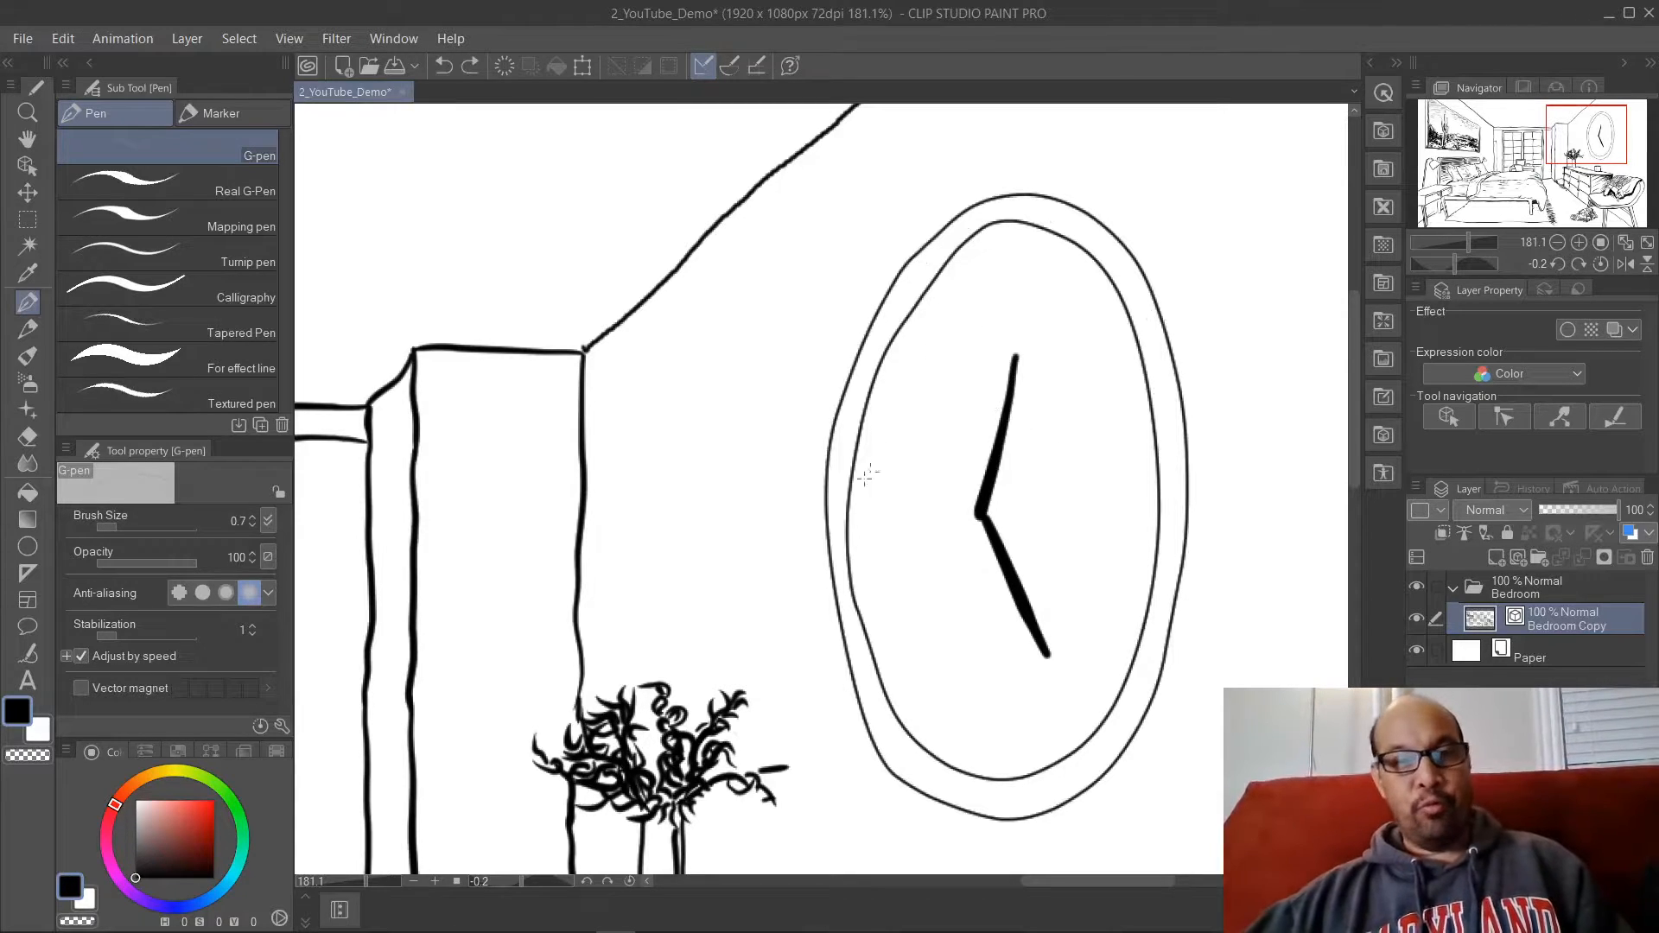
Step: Look over the line work around the window, the dresser with the vase and the wall clock
left_click_drag(664, 546, 1163, 318)
left_click_drag(778, 455, 1106, 361)
left_click_drag(1013, 481, 689, 427)
scroll(877, 481, "down", 1)
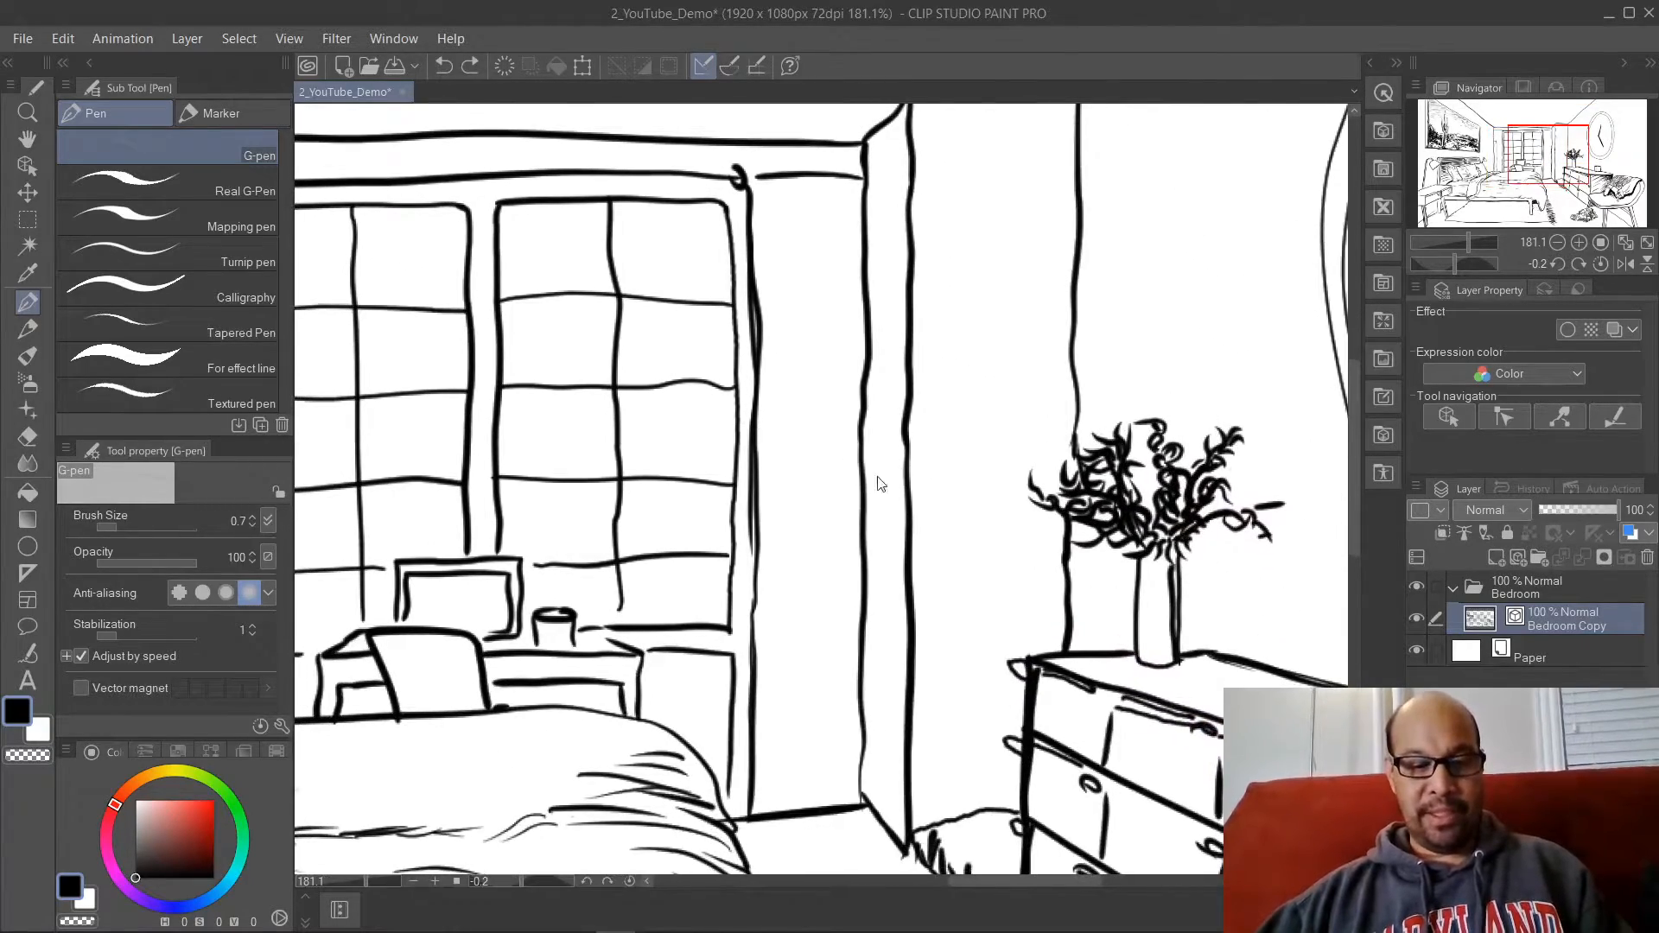
scroll(877, 511, "up", 2)
scroll(825, 519, "down", 5)
left_click_drag(810, 526, 859, 520)
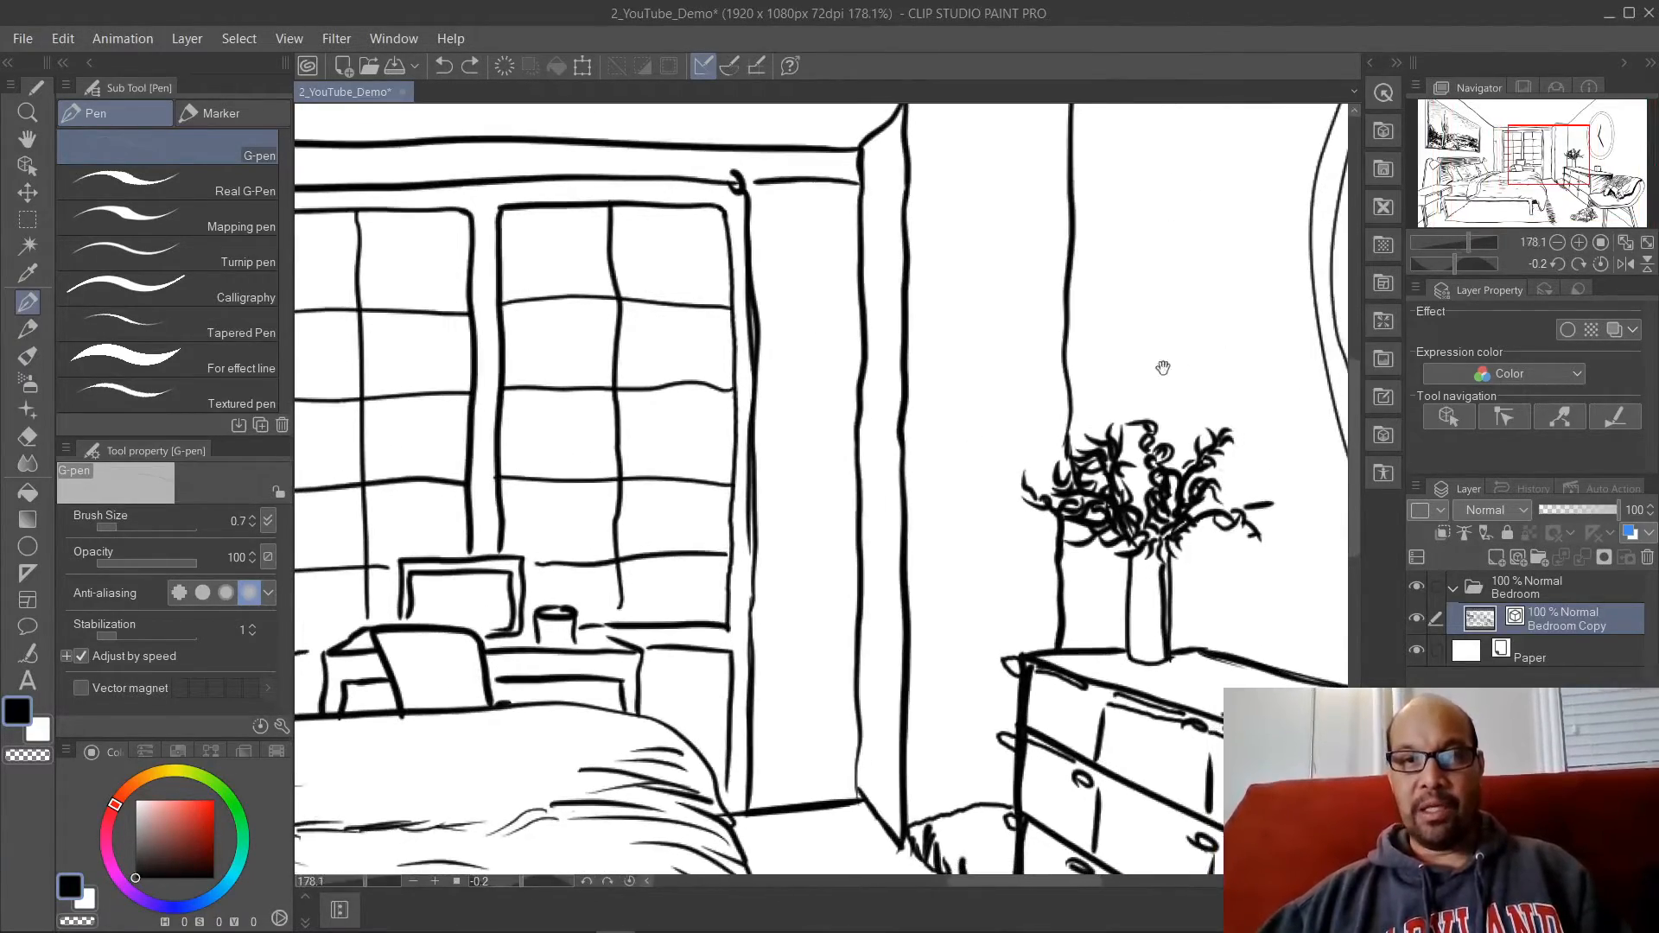
left_click_drag(1163, 368, 713, 463)
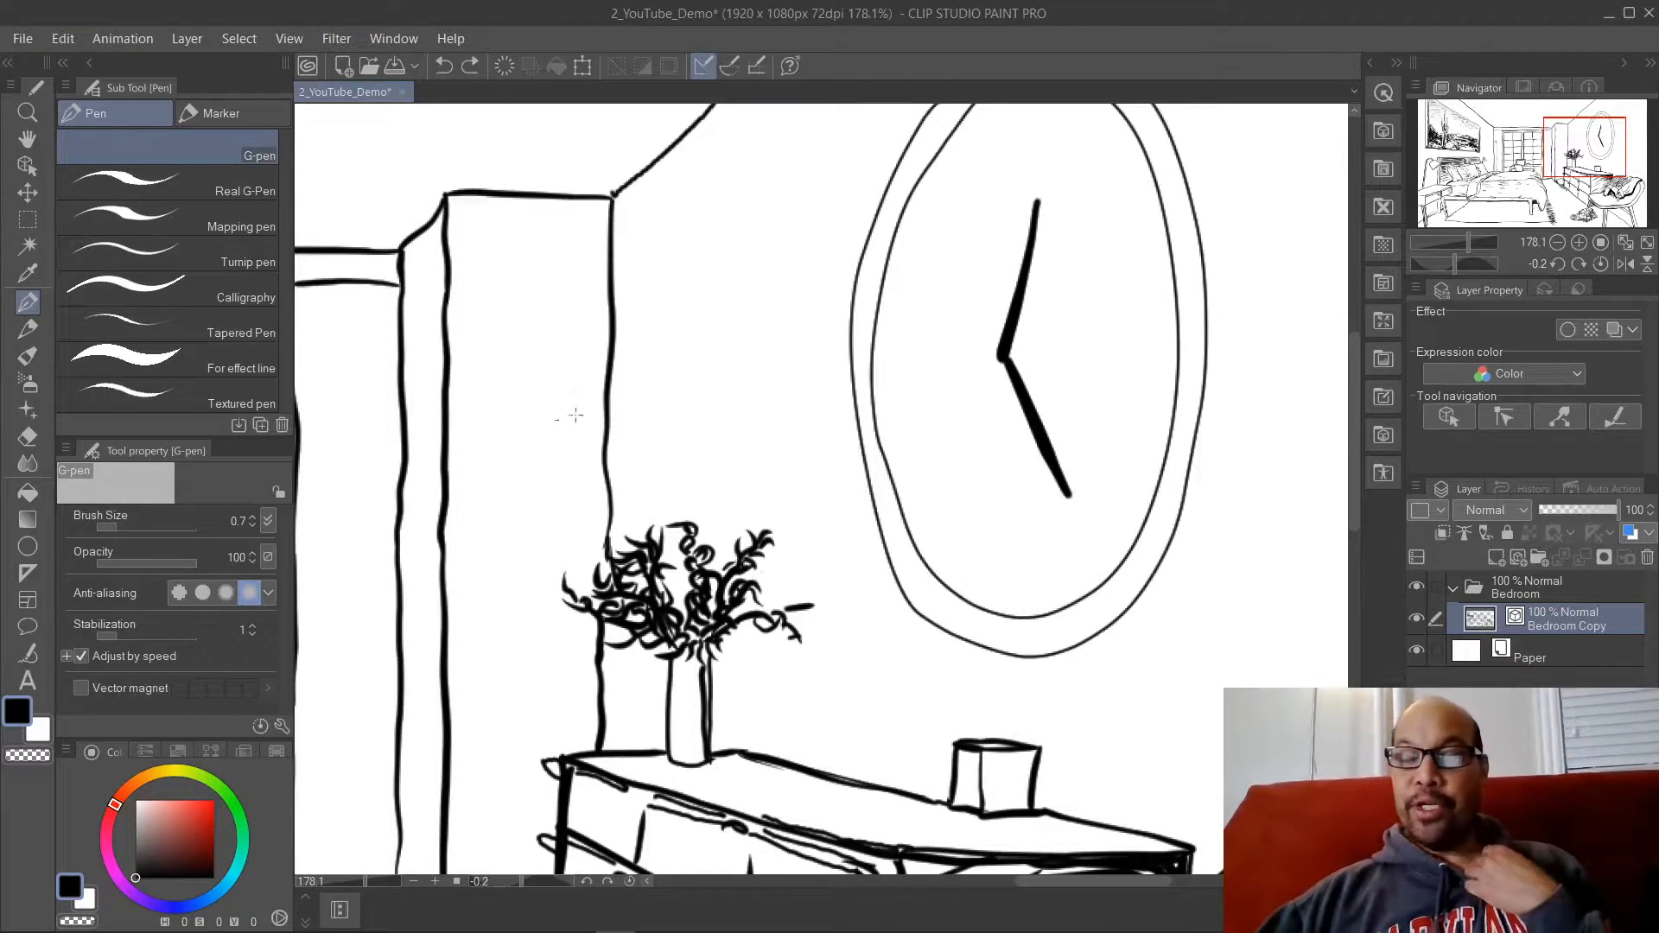
Step: Redraw the left side of the wall clock's outer outline in several strokes with the Redraw vector line tool
left_click(27, 656)
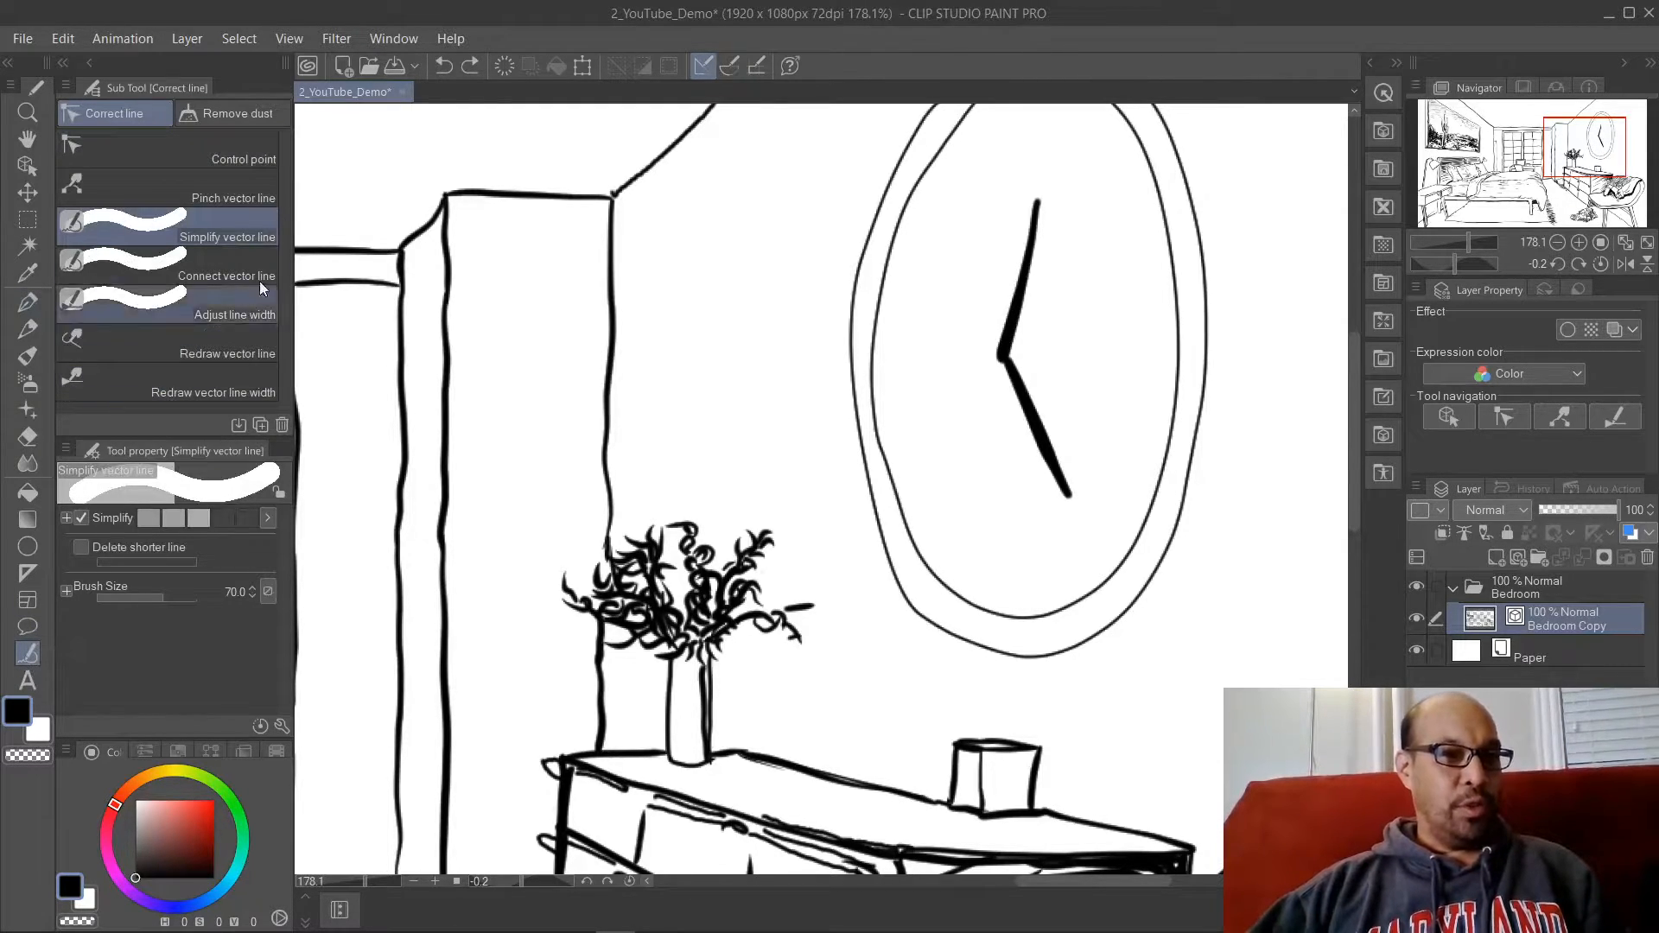
left_click(227, 352)
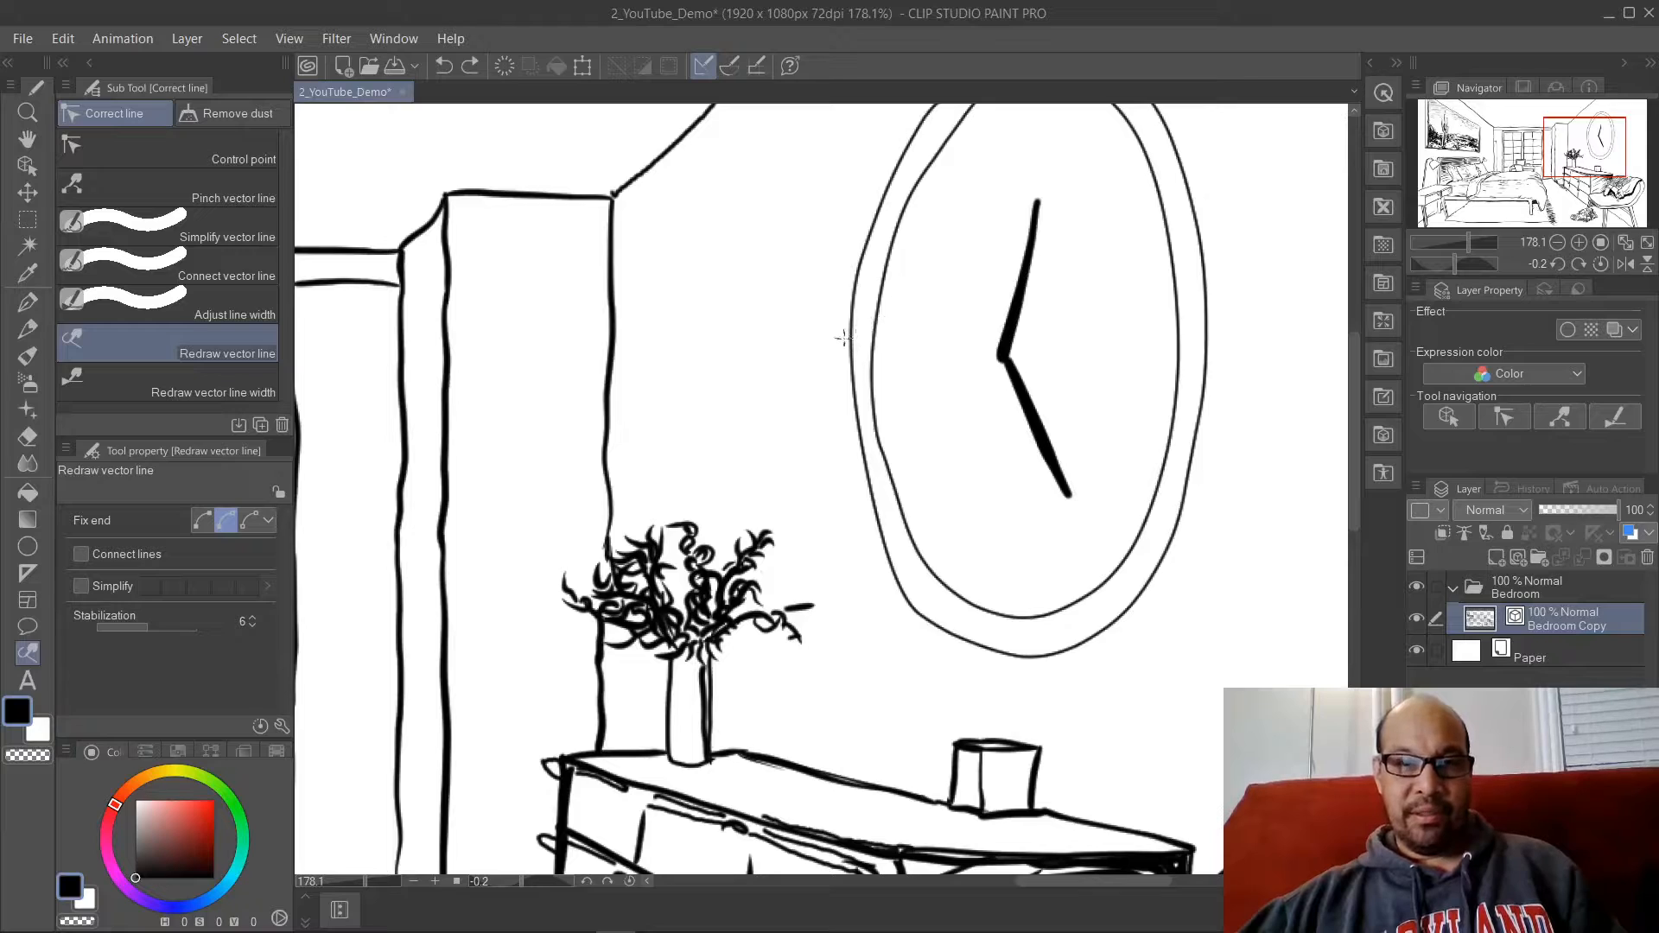
left_click_drag(849, 337, 873, 561)
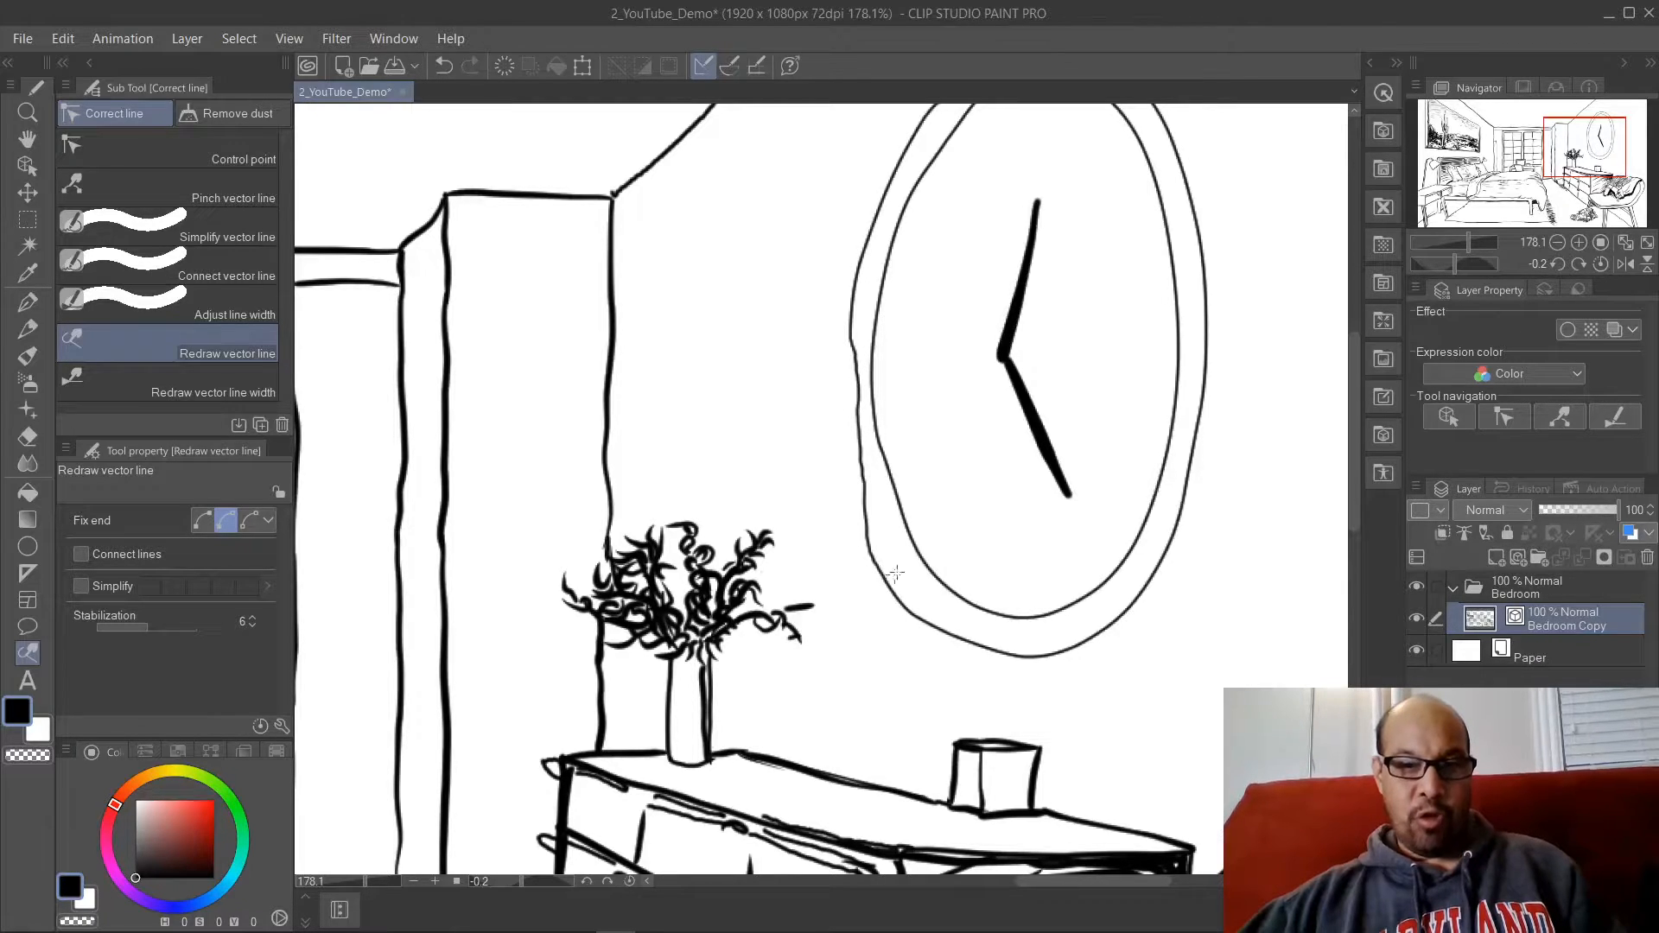
left_click_drag(848, 334, 860, 526)
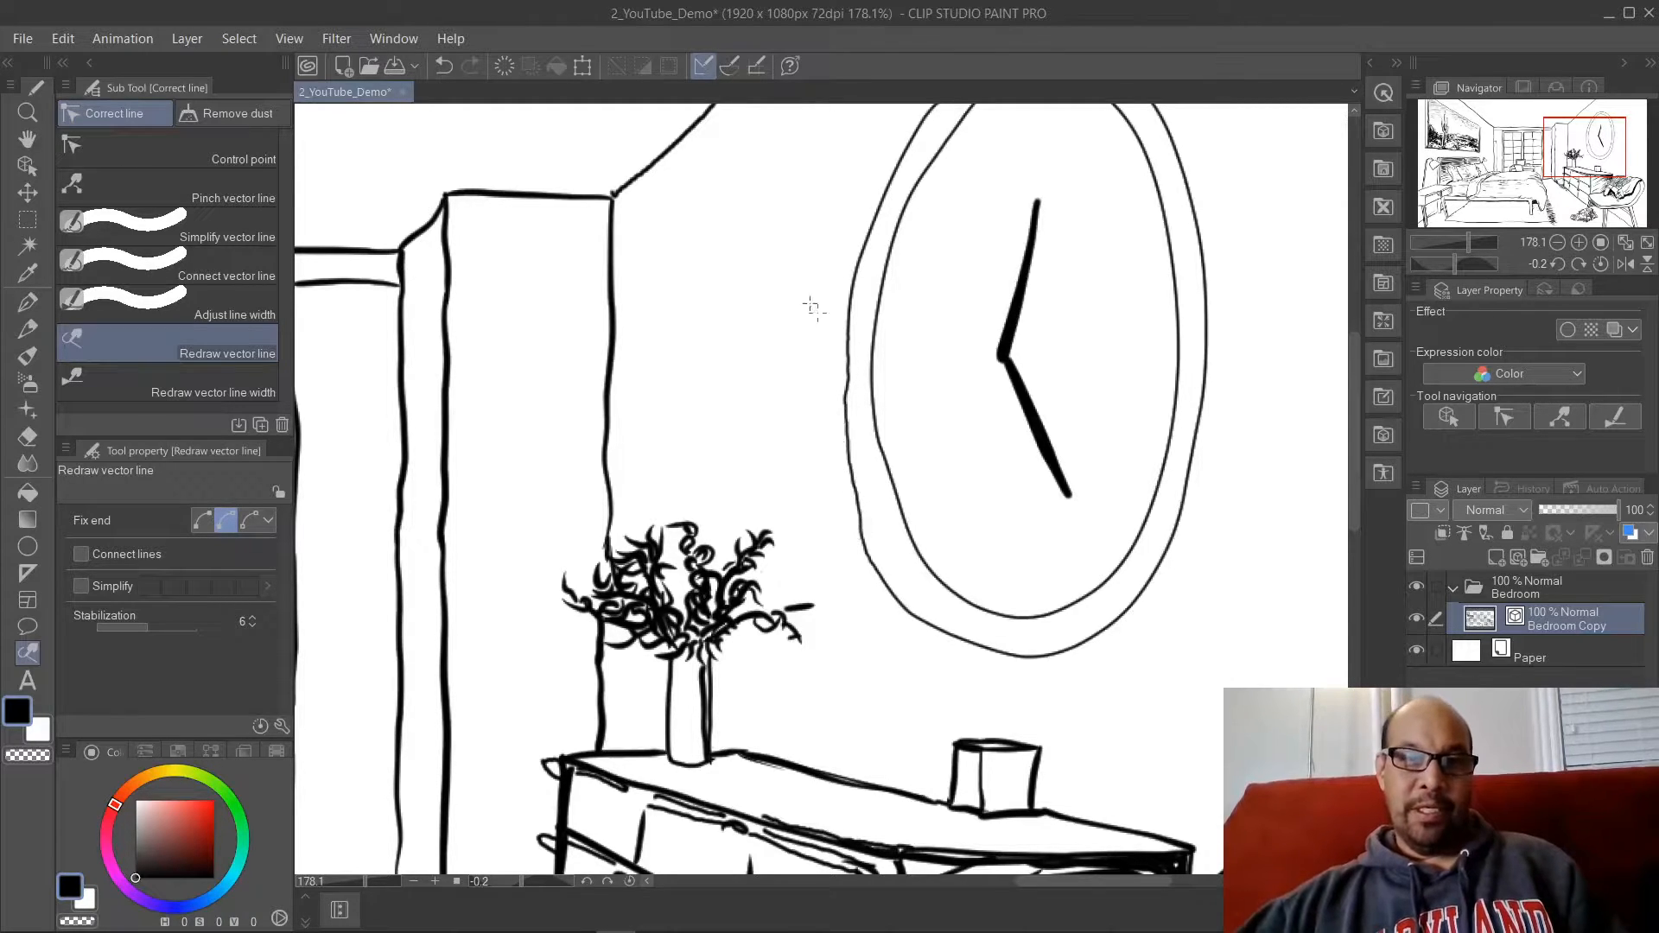
mouse_move(852, 316)
left_mouse_down()
mouse_move(842, 507)
mouse_move(890, 587)
left_mouse_up()
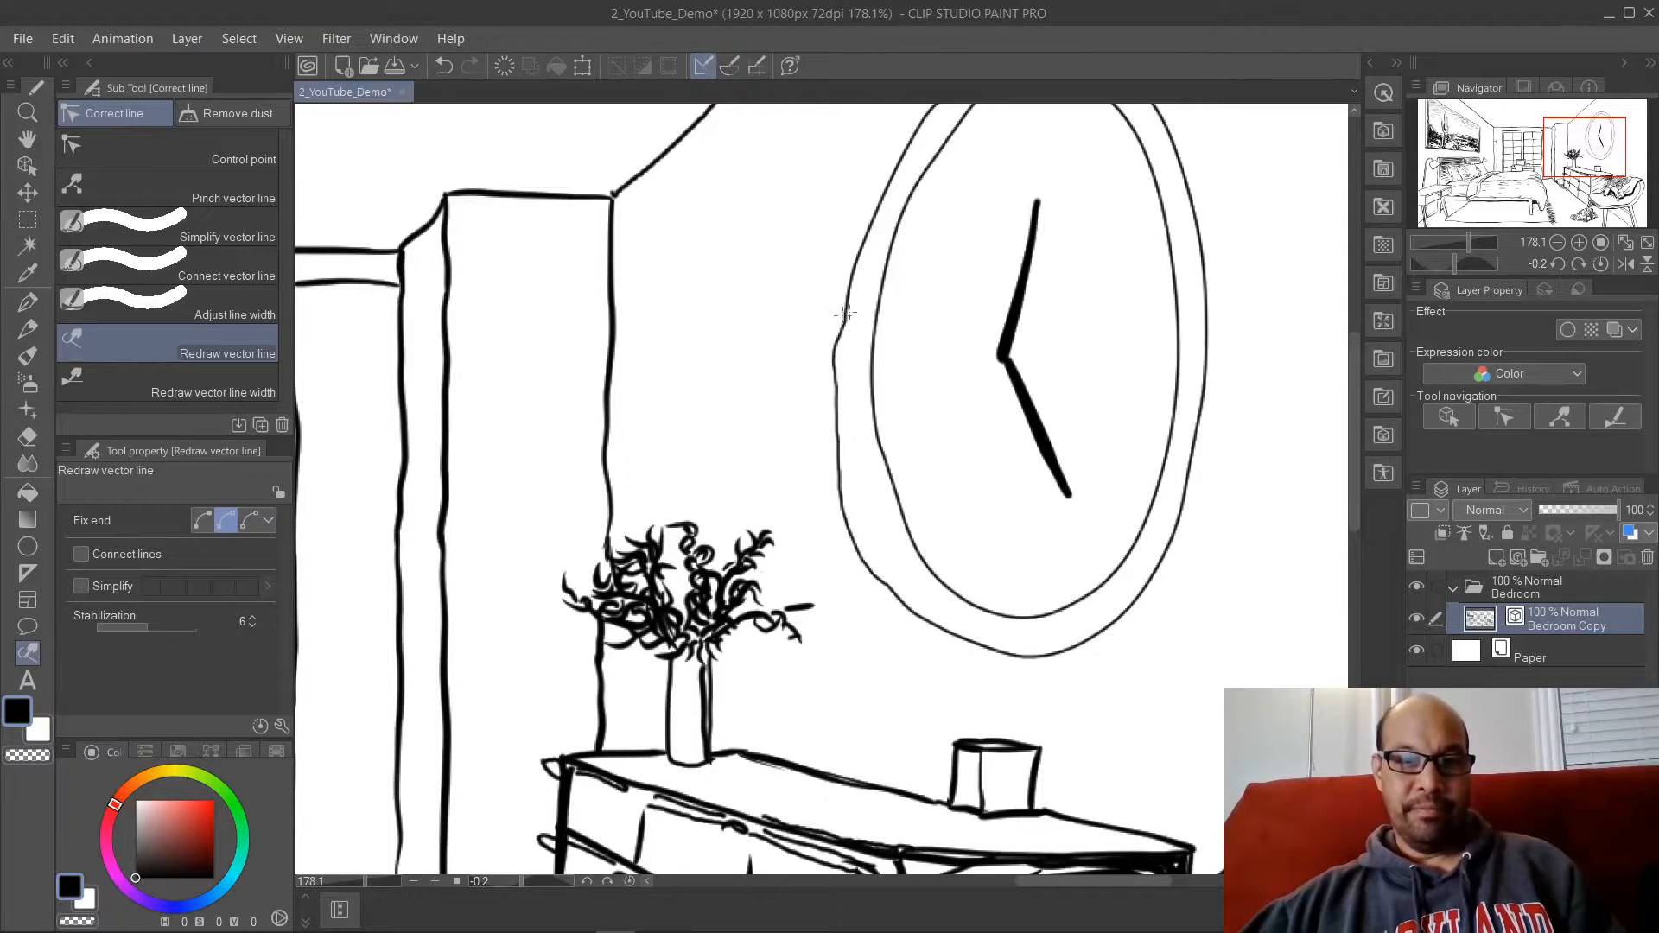
mouse_move(844, 304)
left_mouse_down()
mouse_move(841, 449)
mouse_move(878, 587)
left_mouse_up()
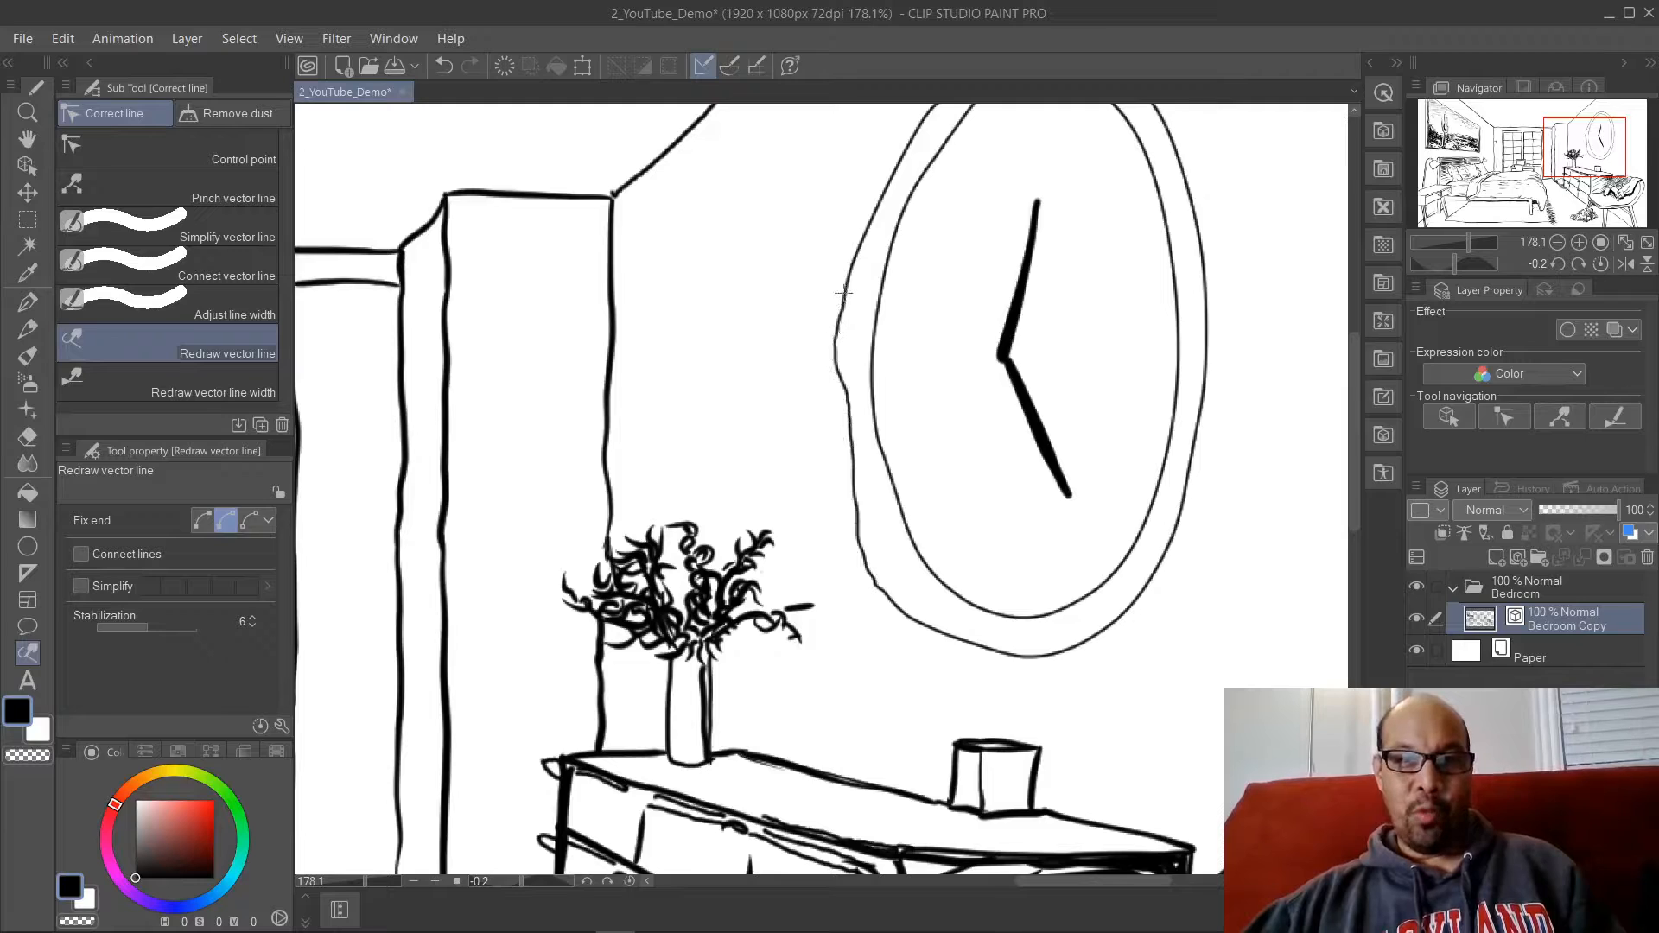
mouse_move(844, 293)
left_mouse_down()
mouse_move(853, 504)
mouse_move(906, 602)
left_mouse_up()
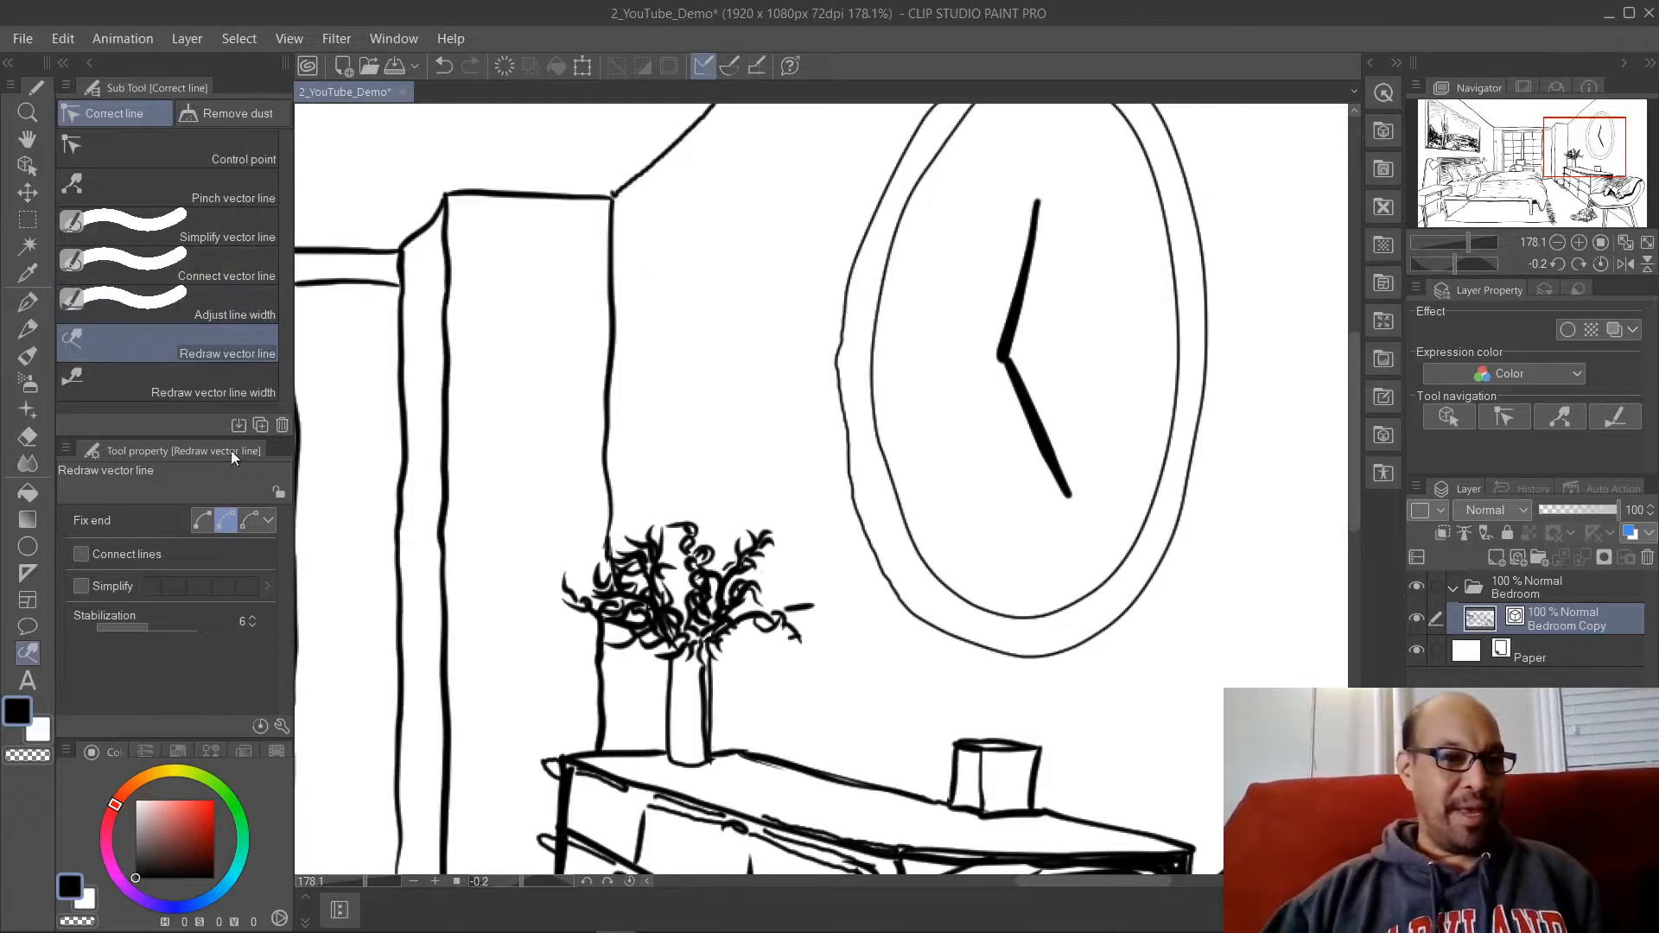
Step: Simplify the redrawn left side of the wall clock's outer outline with the Simplify vector line tool
left_click(208, 234)
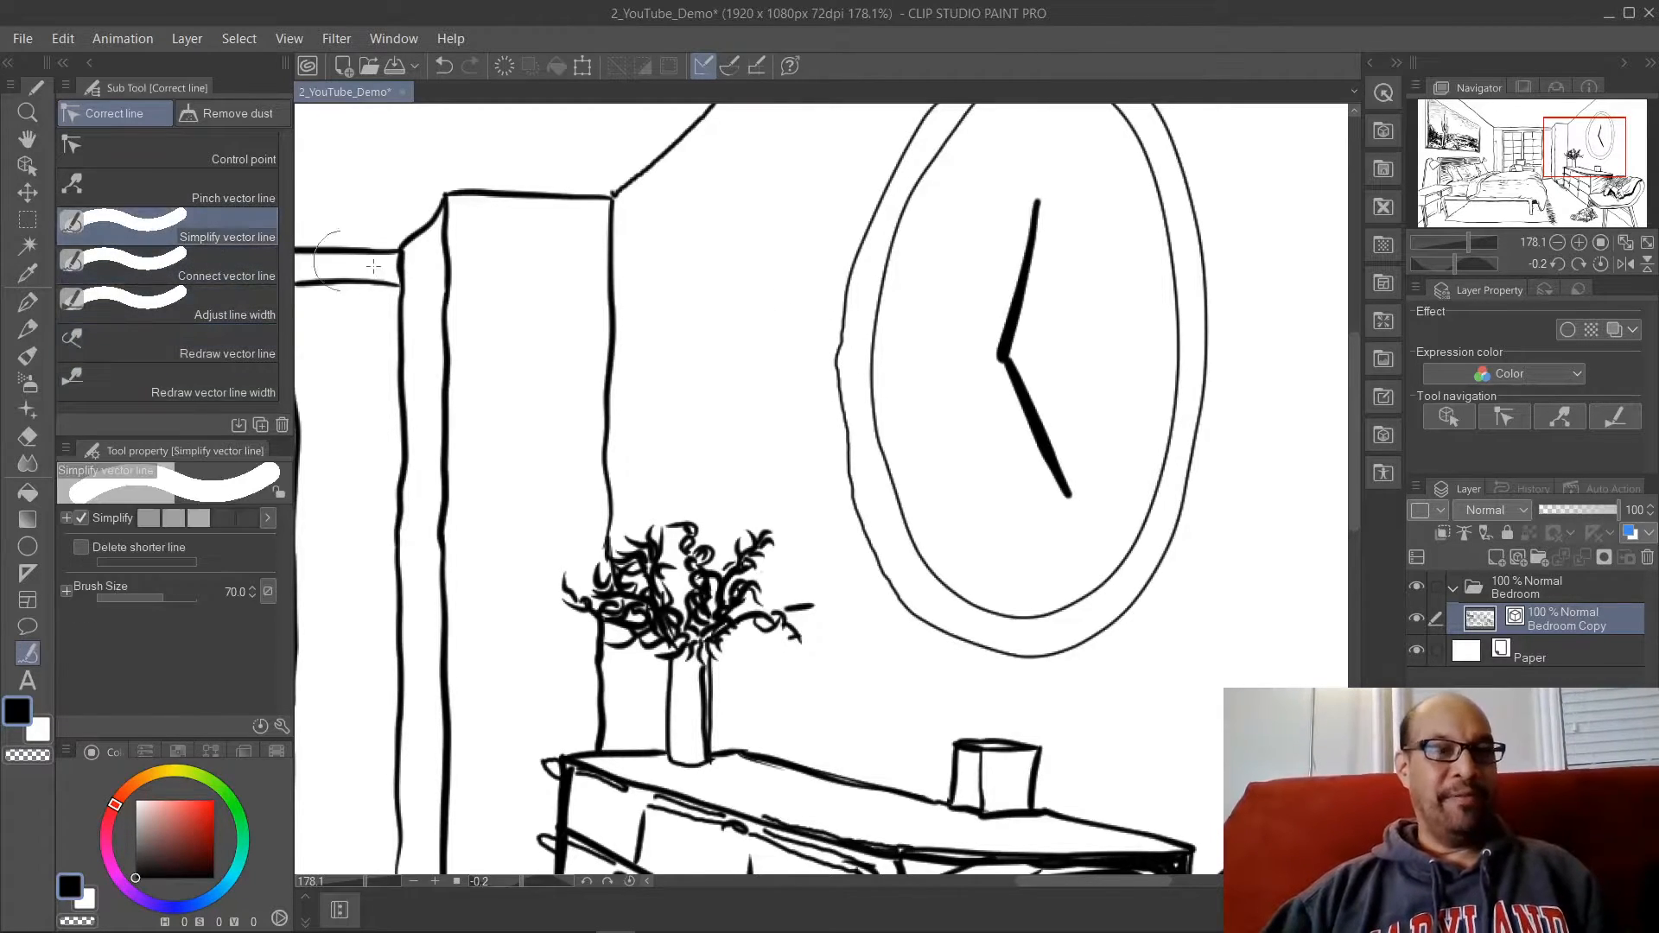
mouse_move(821, 314)
left_mouse_down()
mouse_move(832, 470)
mouse_move(857, 531)
left_mouse_up()
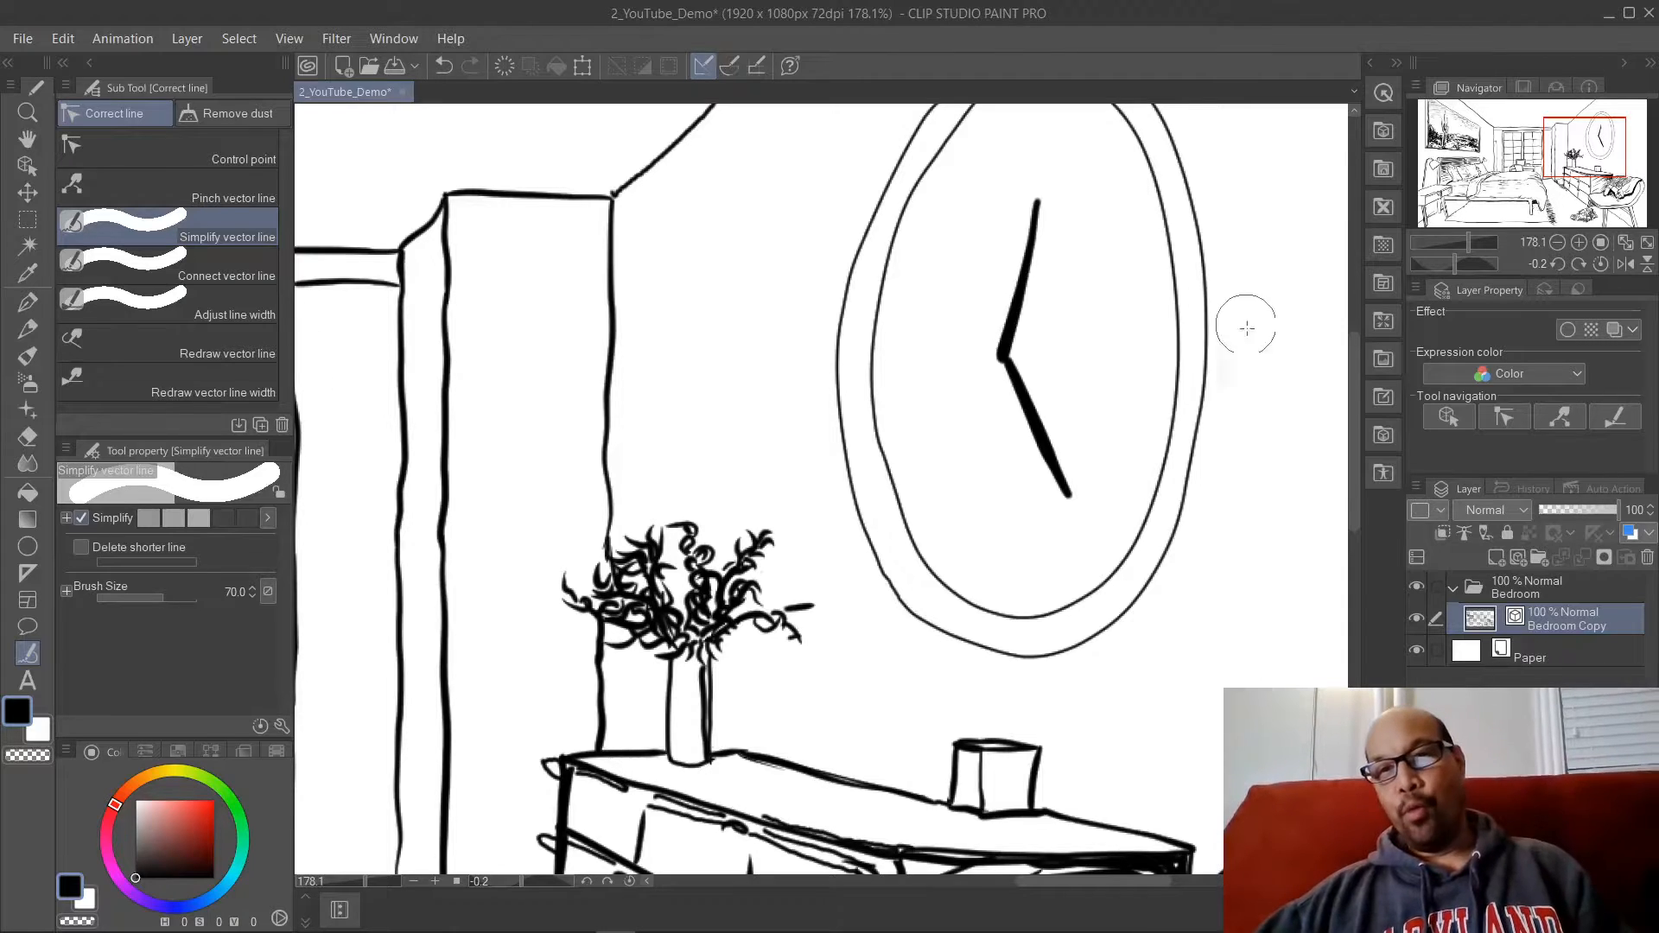
Step: Choose the Adjust line width tool for the full bedroom drawing and set its Thicken amount to 0.4
mouse_move(926, 307)
left_mouse_down()
mouse_move(874, 545)
mouse_move(845, 492)
left_mouse_up()
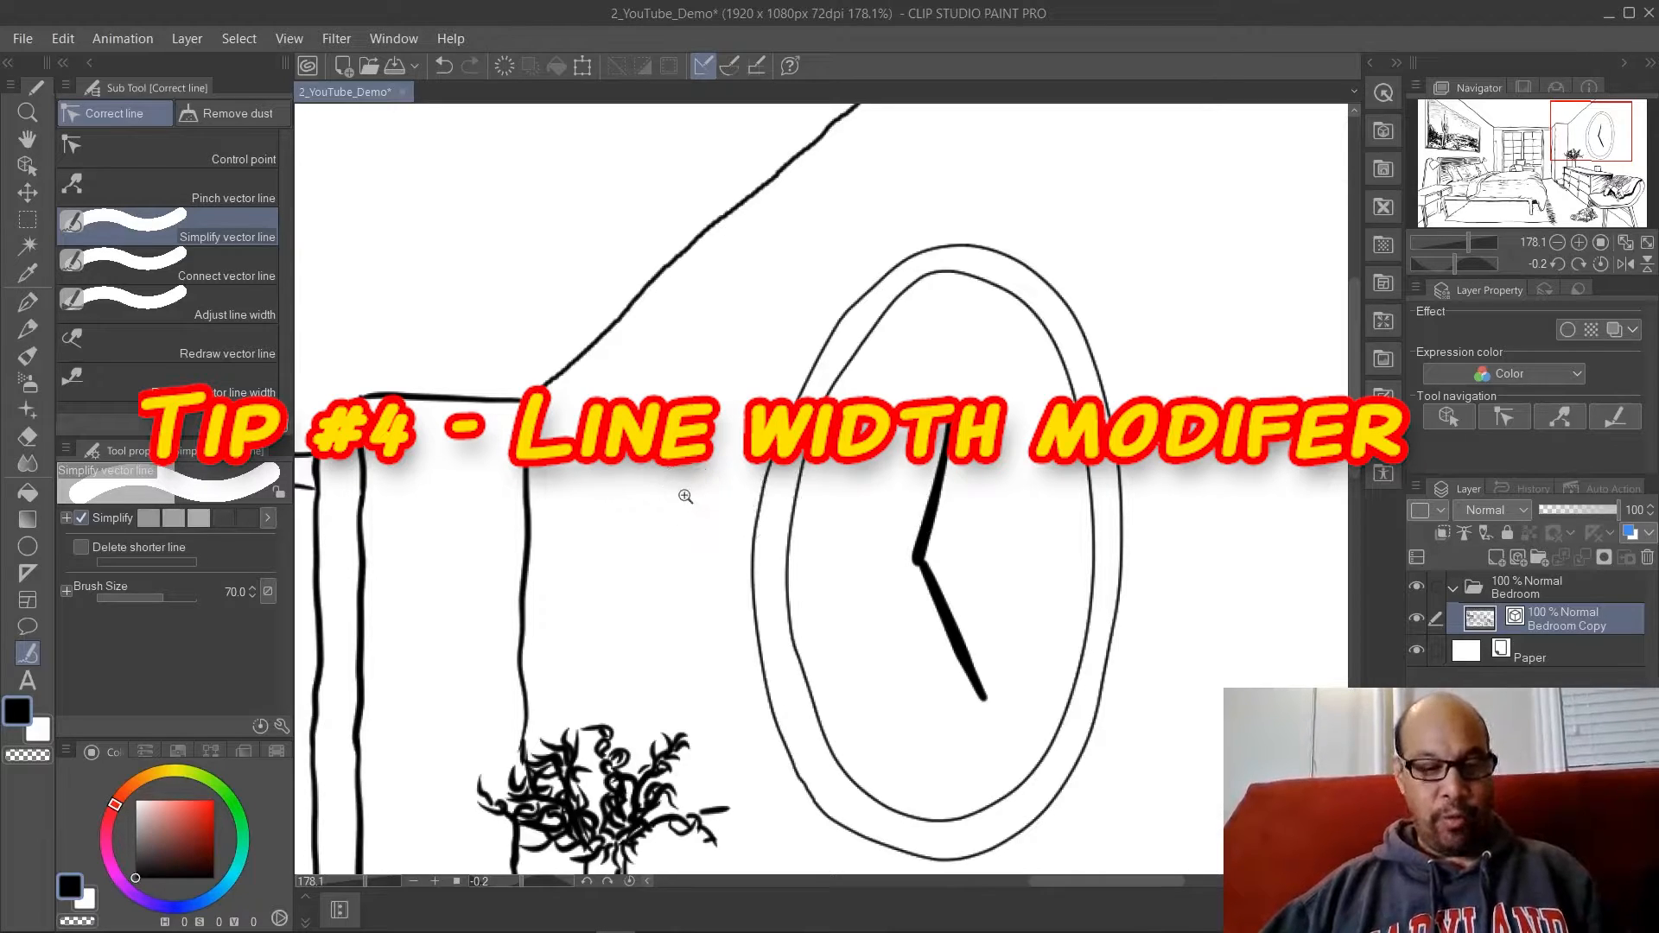
left_click_drag(685, 493, 634, 541)
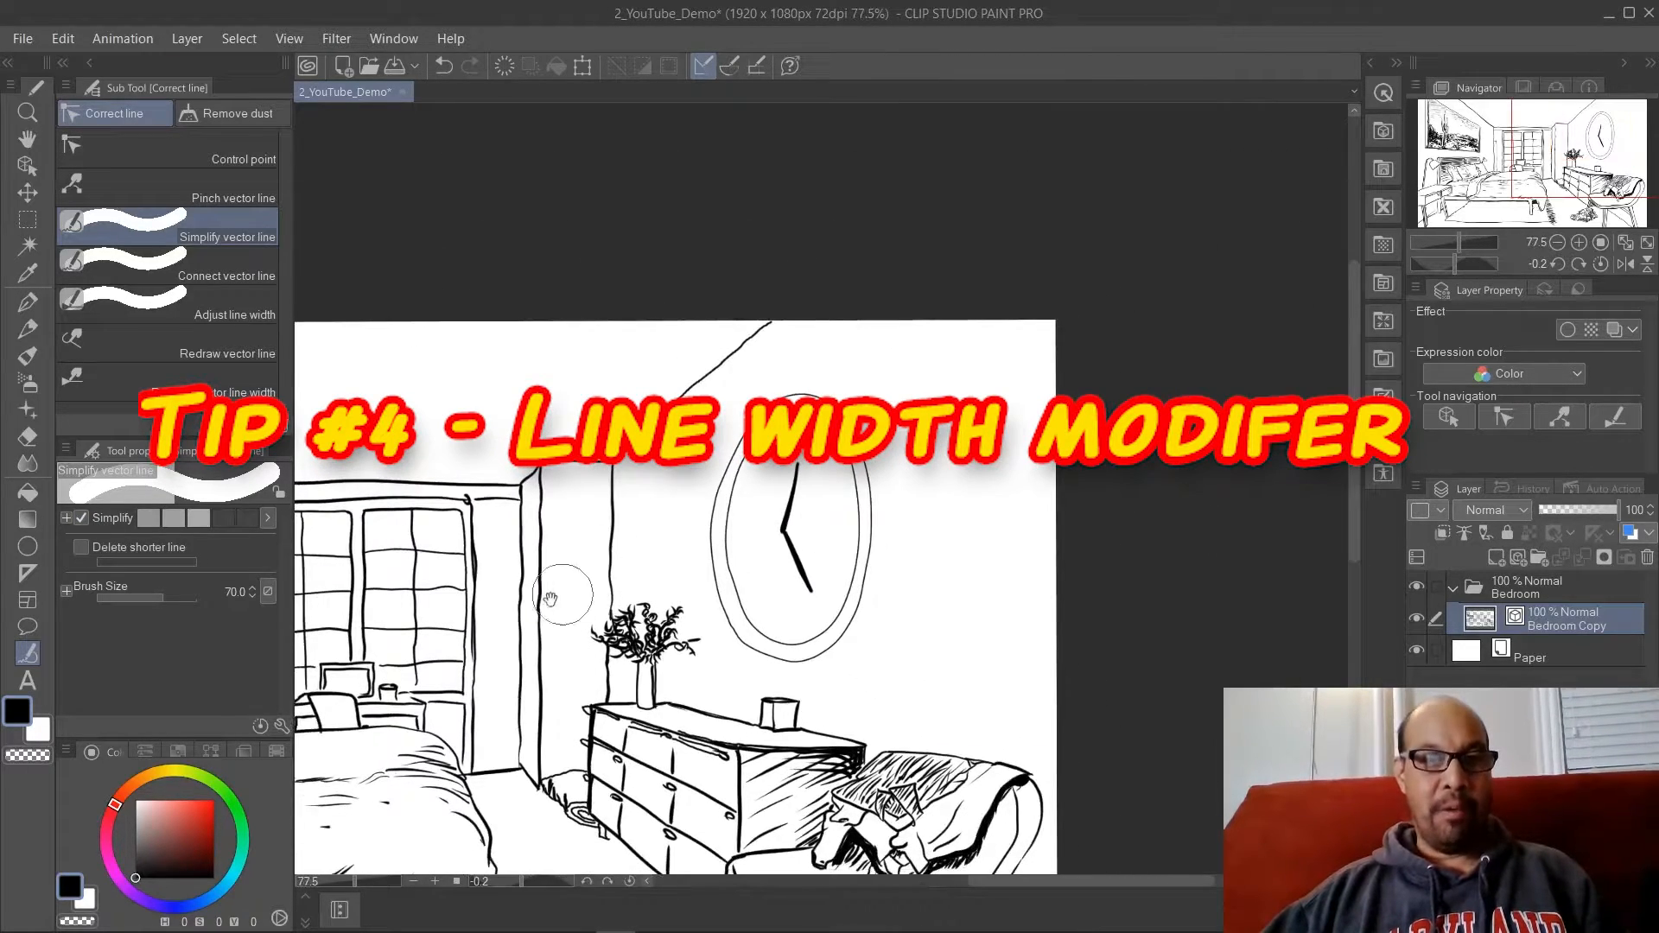
left_click_drag(538, 602, 763, 343)
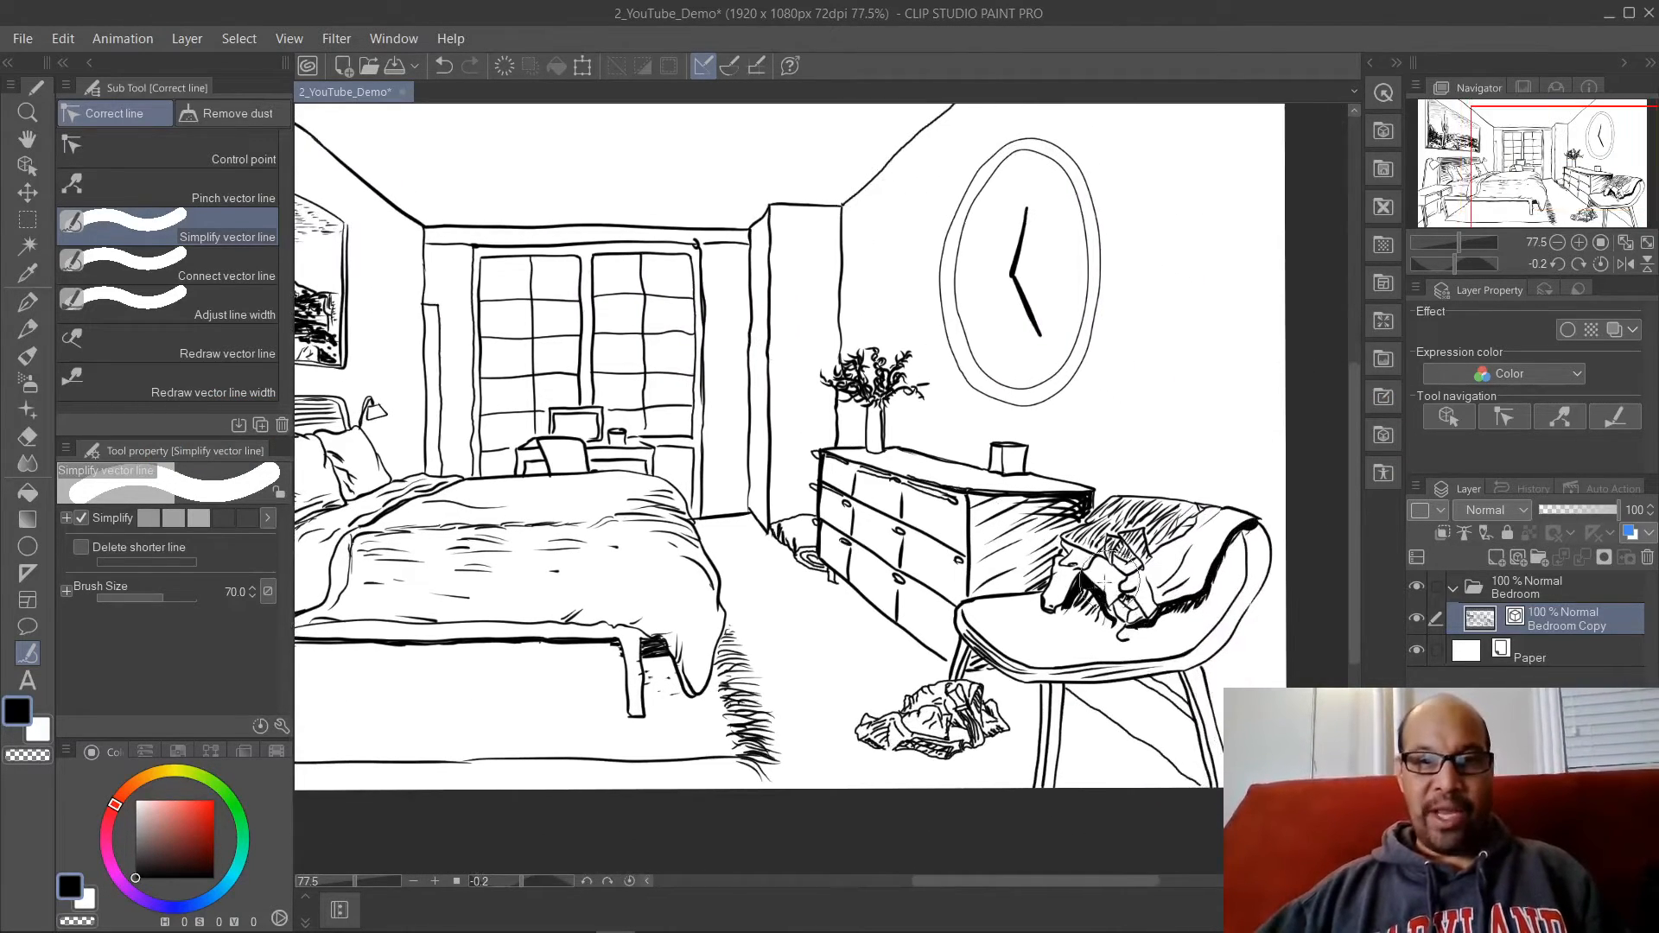
scroll(1013, 588, "up", 8)
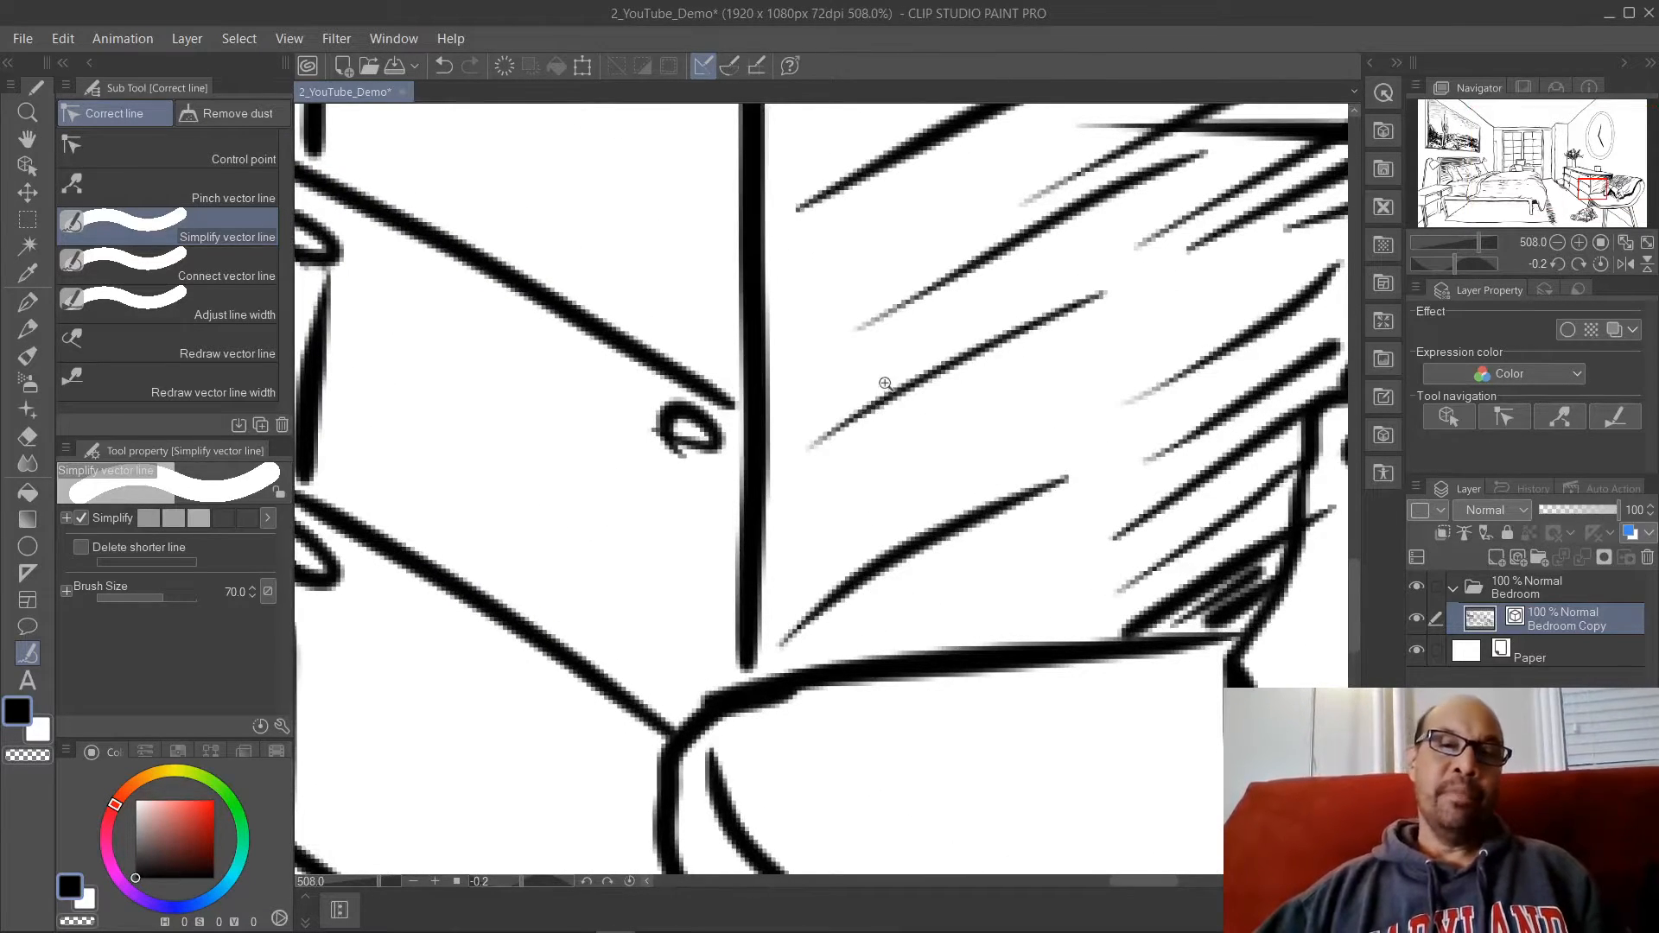
scroll(884, 383, "down", 8)
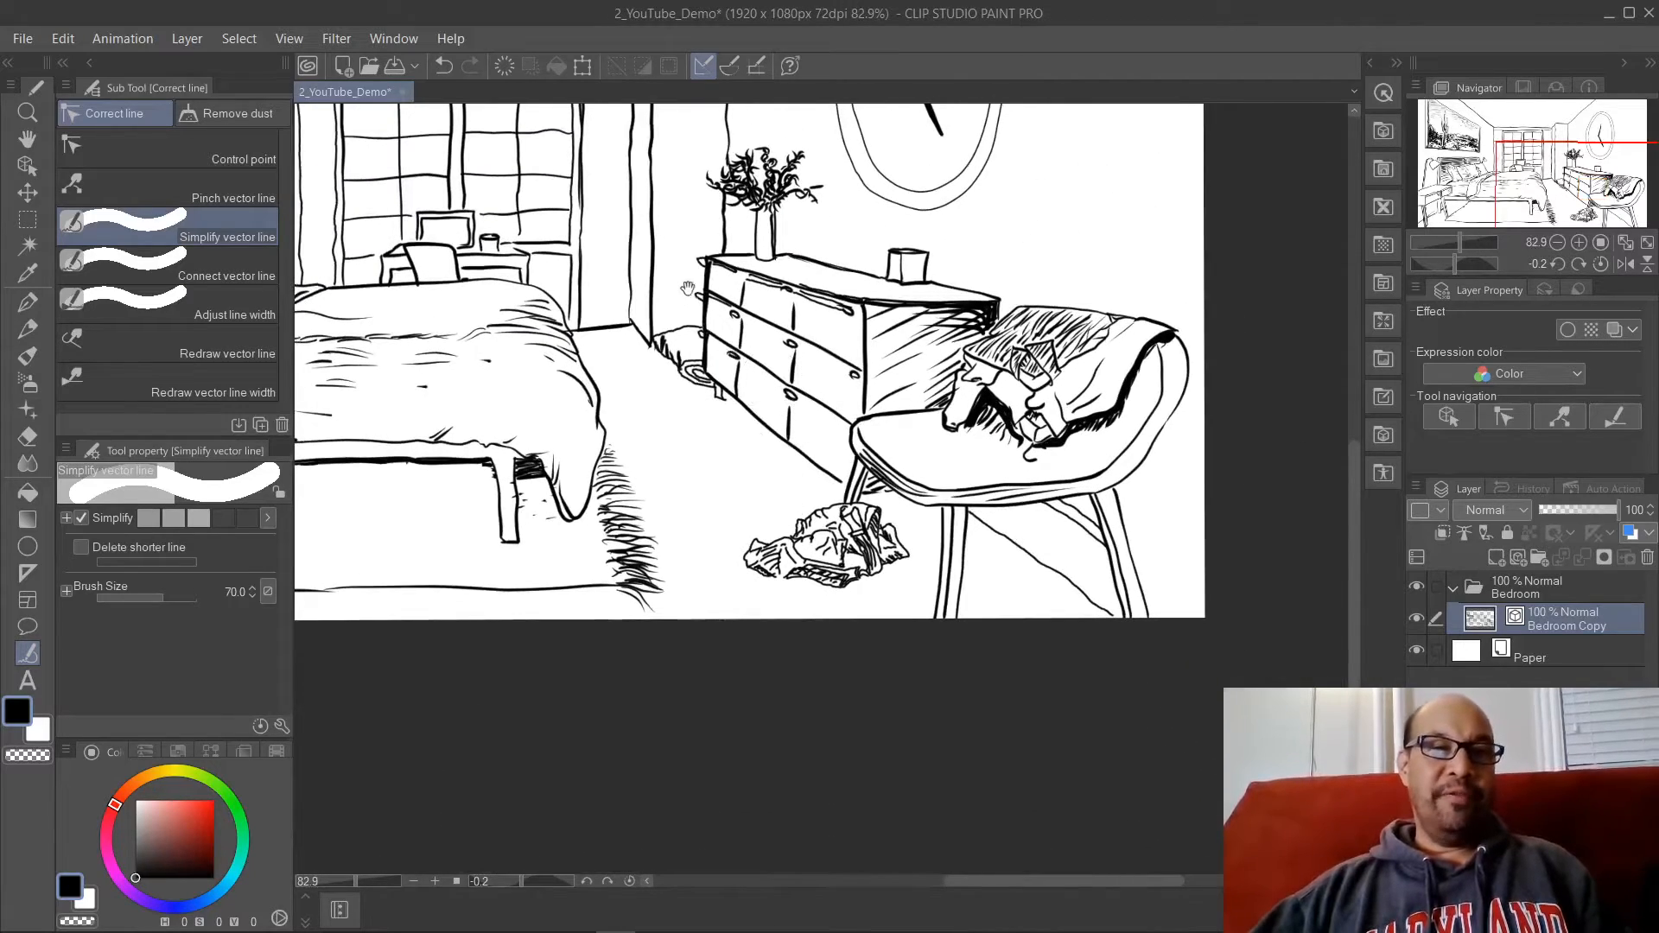
left_click_drag(688, 287, 788, 596)
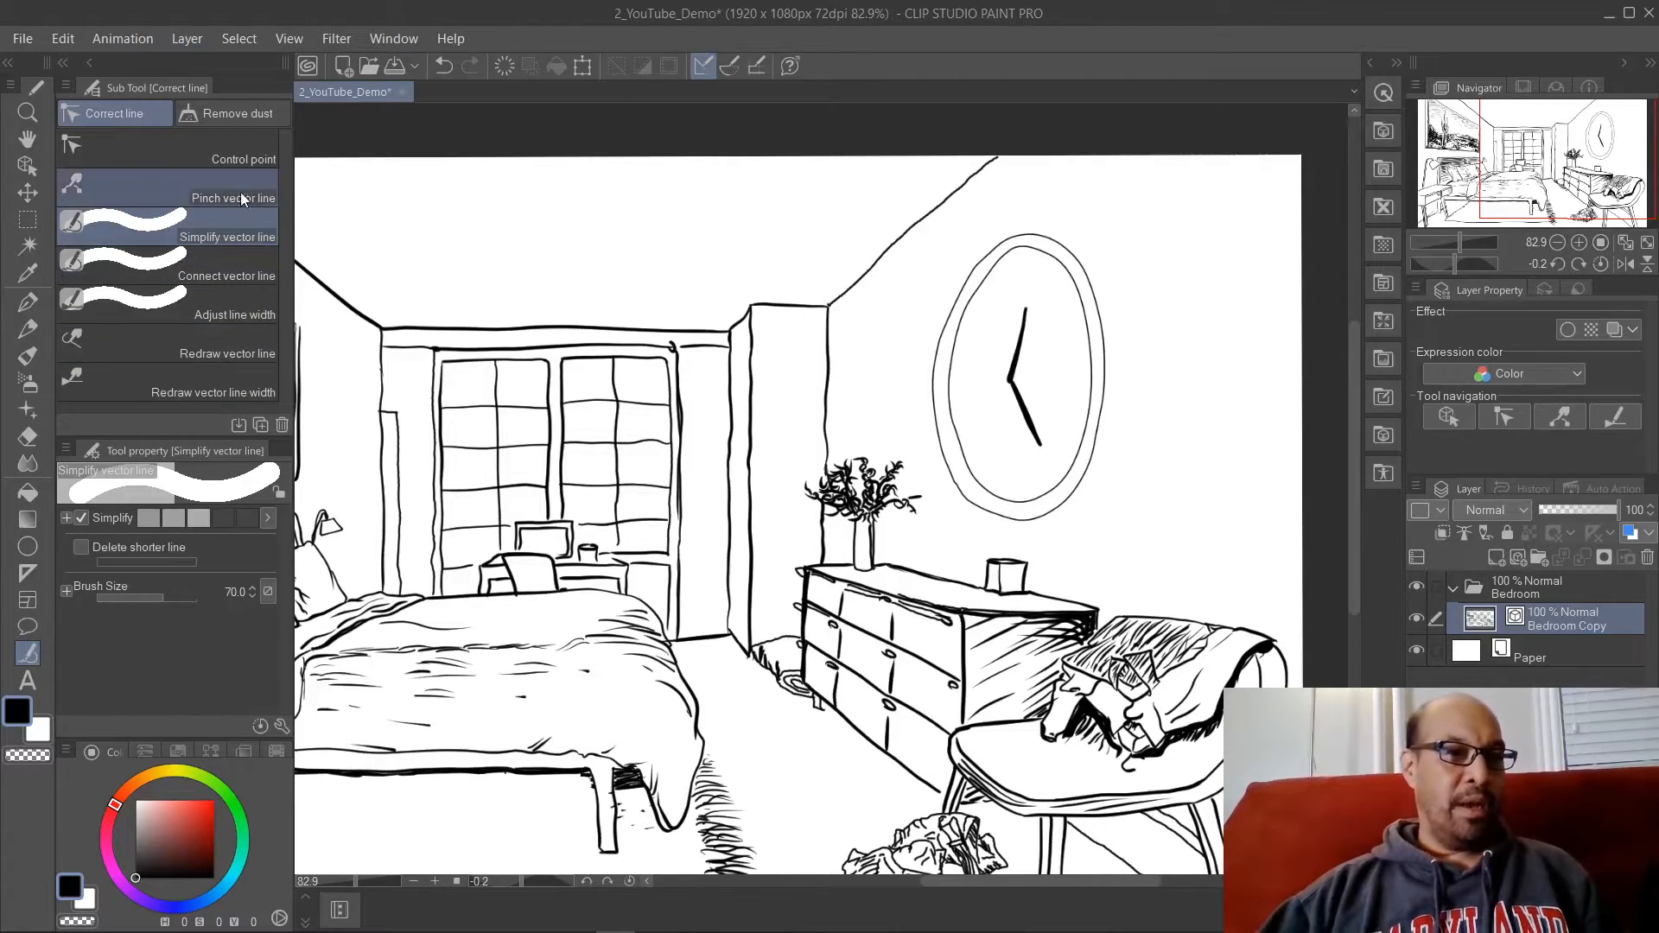
left_click(238, 309)
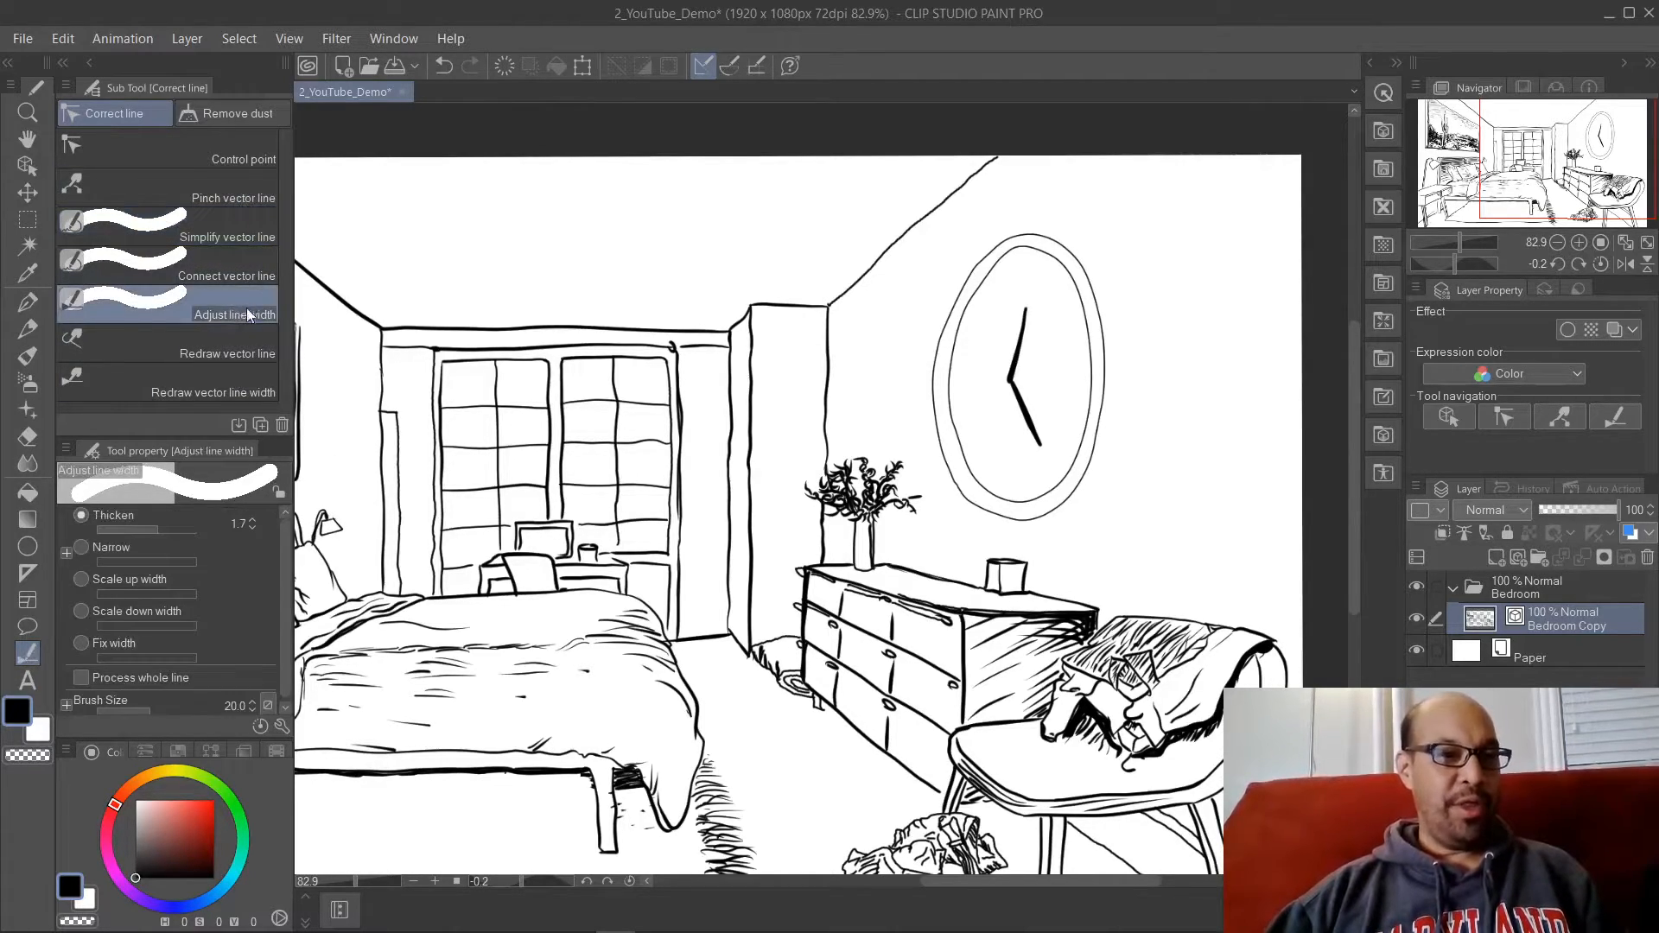
left_click(127, 527)
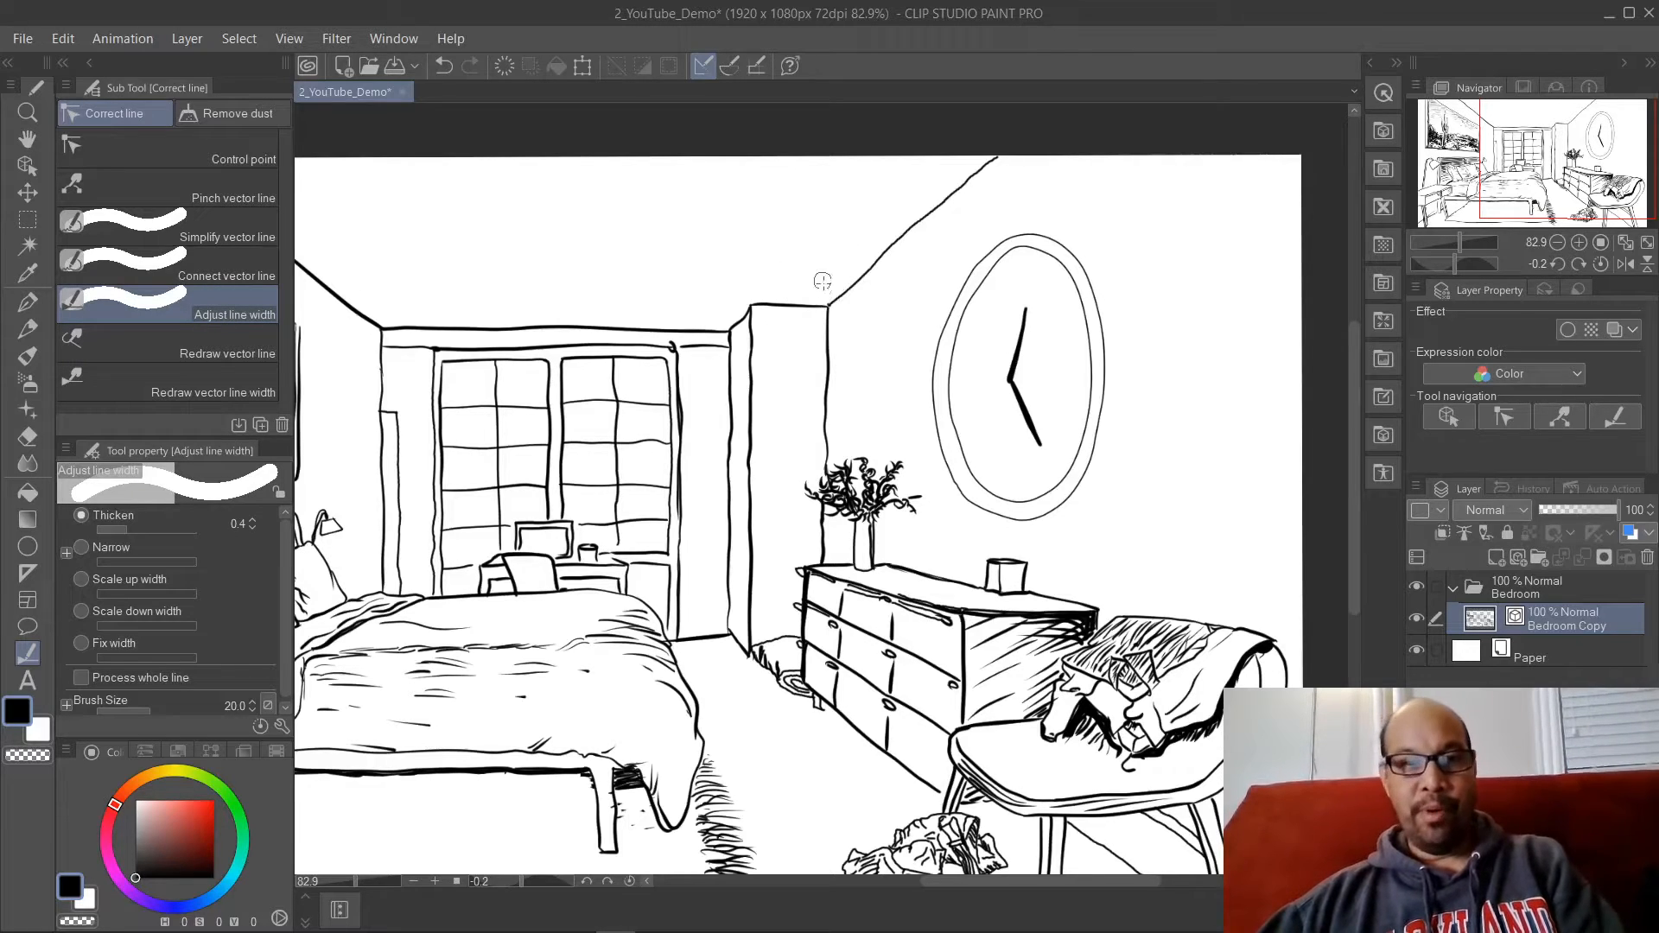
Step: Thicken the lines meeting at the wall corner beside the clock, using a brush size of 50
key("bracketright")
key("bracketright")
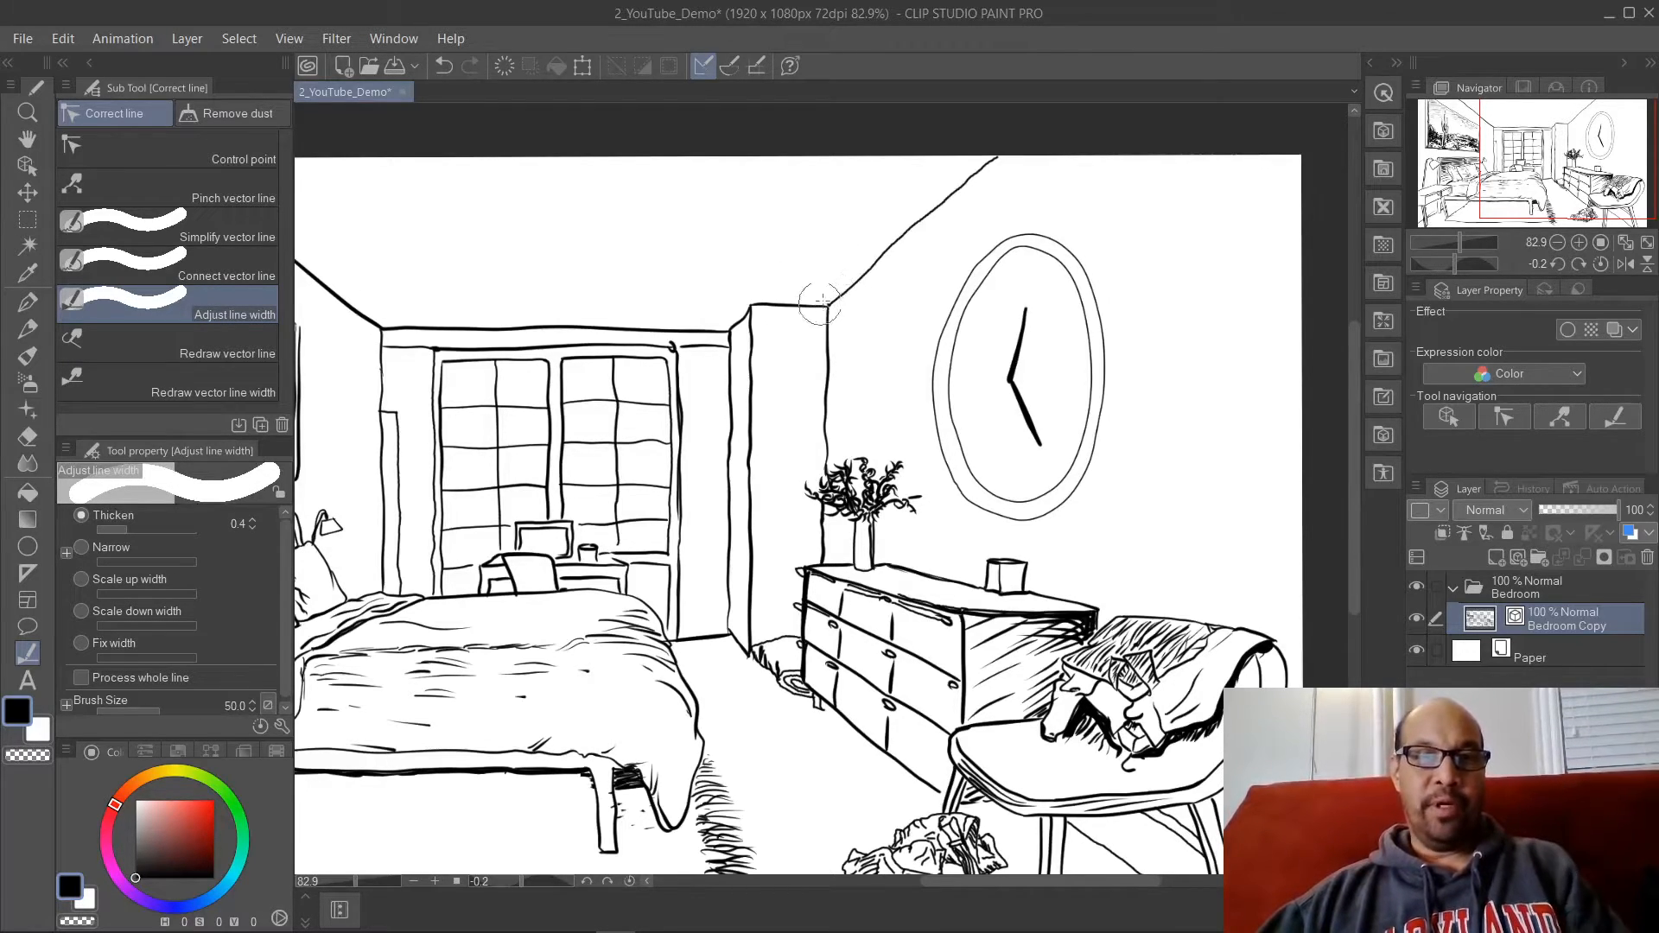
mouse_move(837, 295)
left_mouse_down()
mouse_move(805, 330)
mouse_move(877, 238)
left_mouse_up()
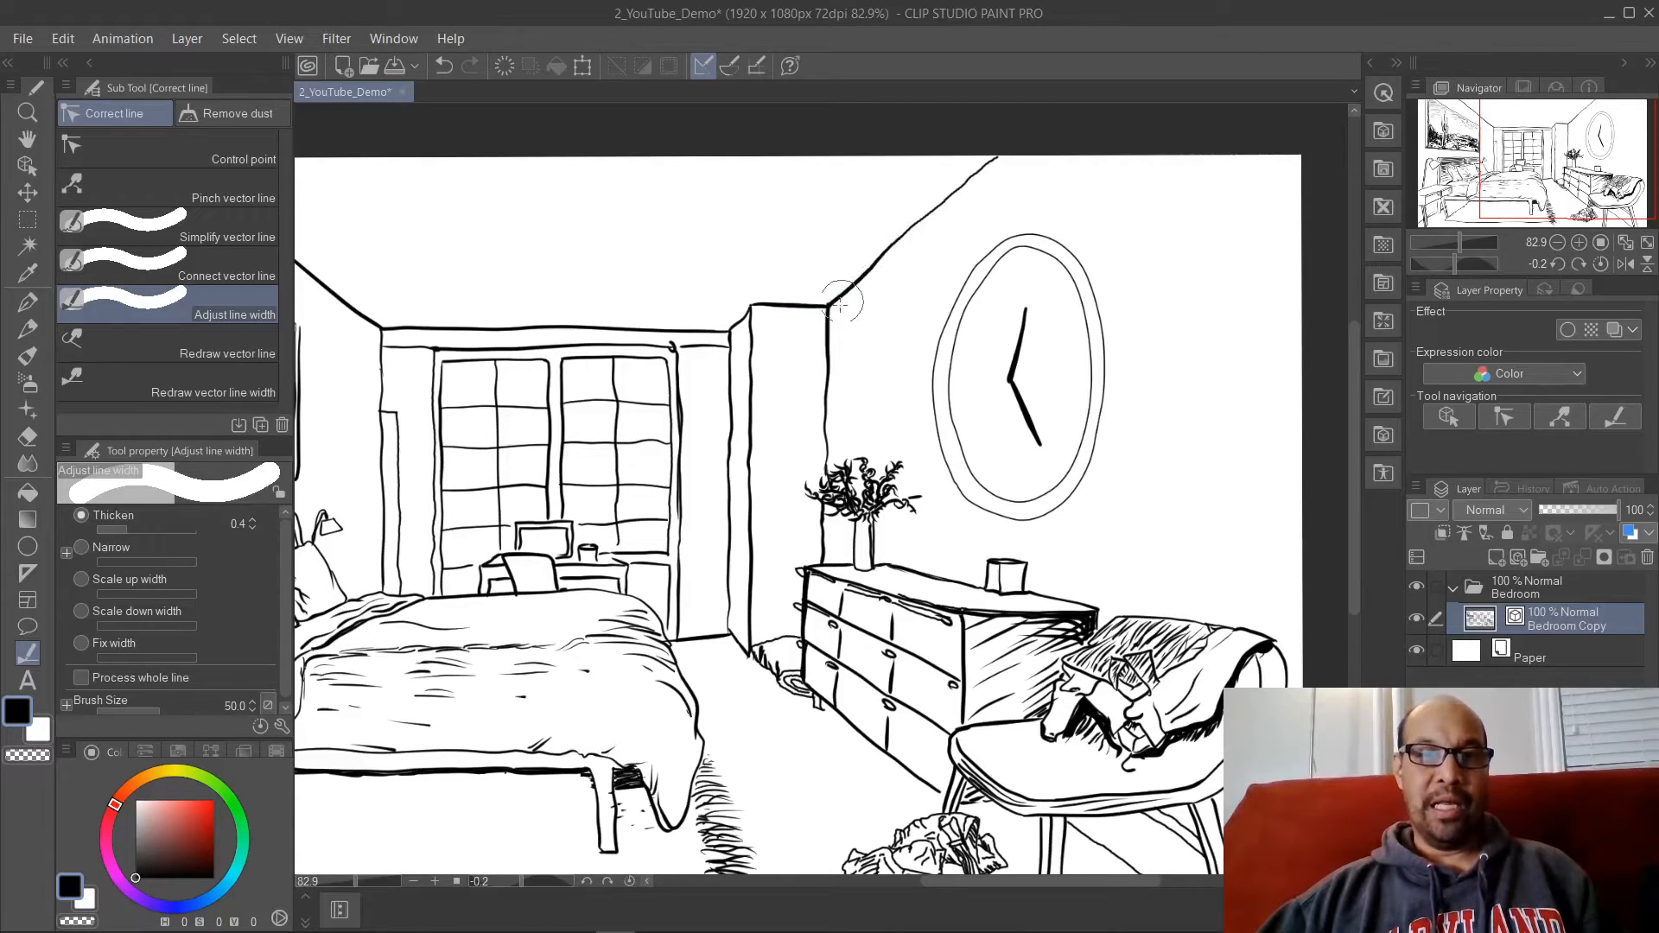
left_click_drag(842, 297, 818, 303)
Step: Thicken the lower-right part of the wall clock's outer outline with the Adjust line width tool at brush size 25
left_click_drag(1029, 535, 940, 458)
key("bracketleft")
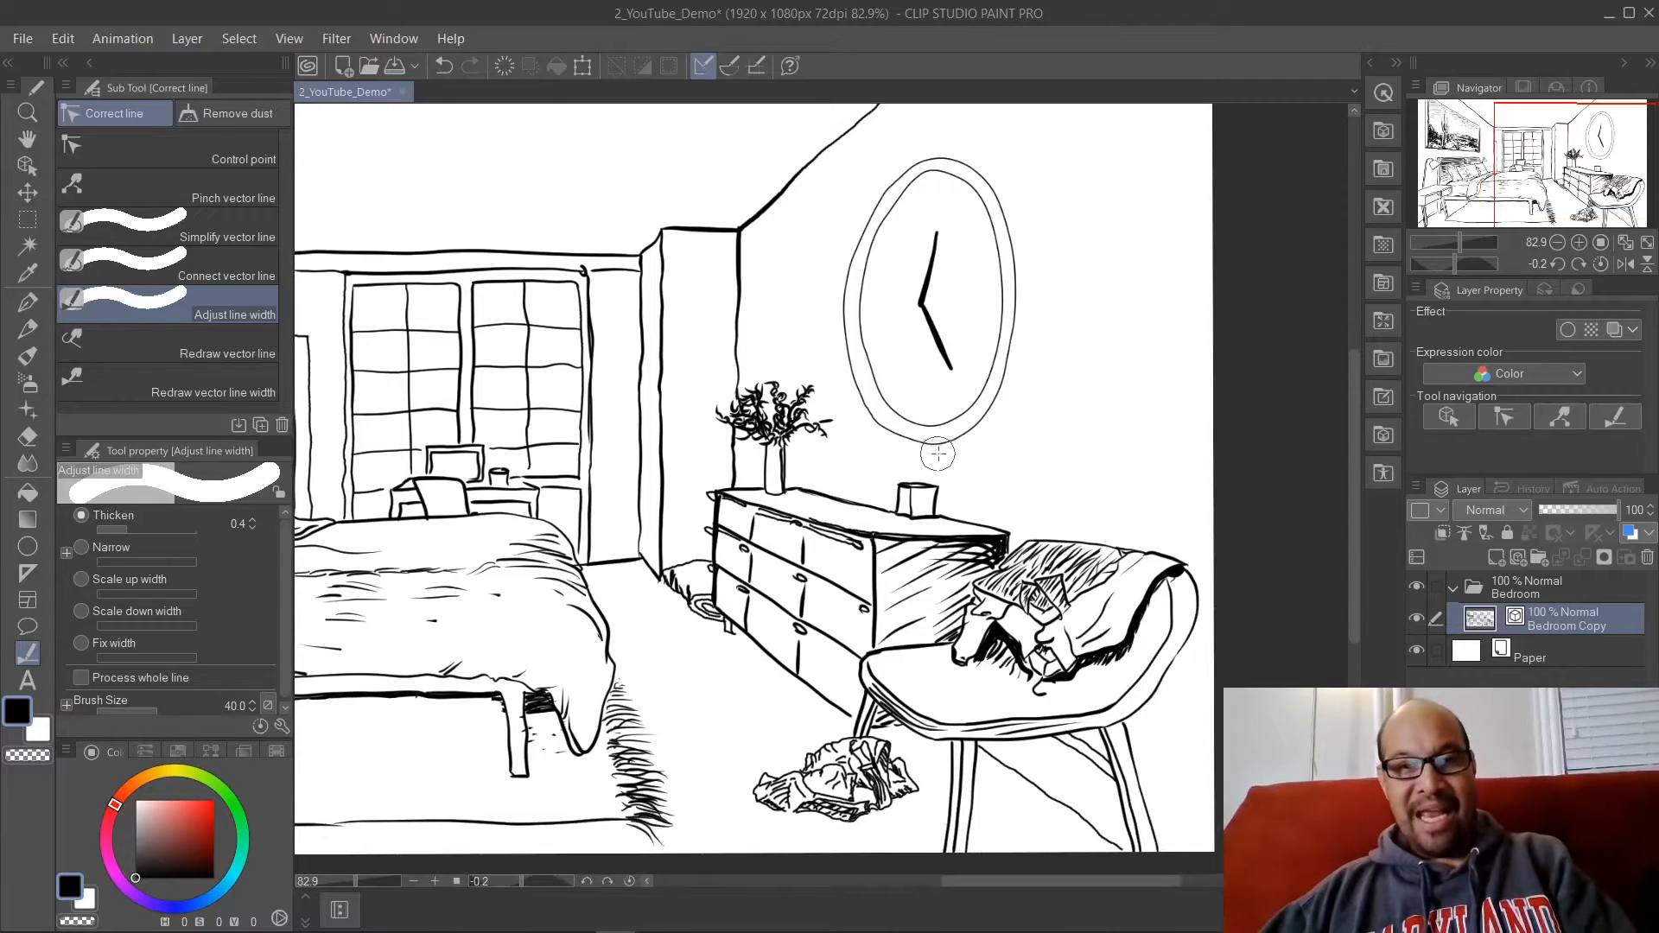
left_click_drag(898, 439, 972, 428)
key("p")
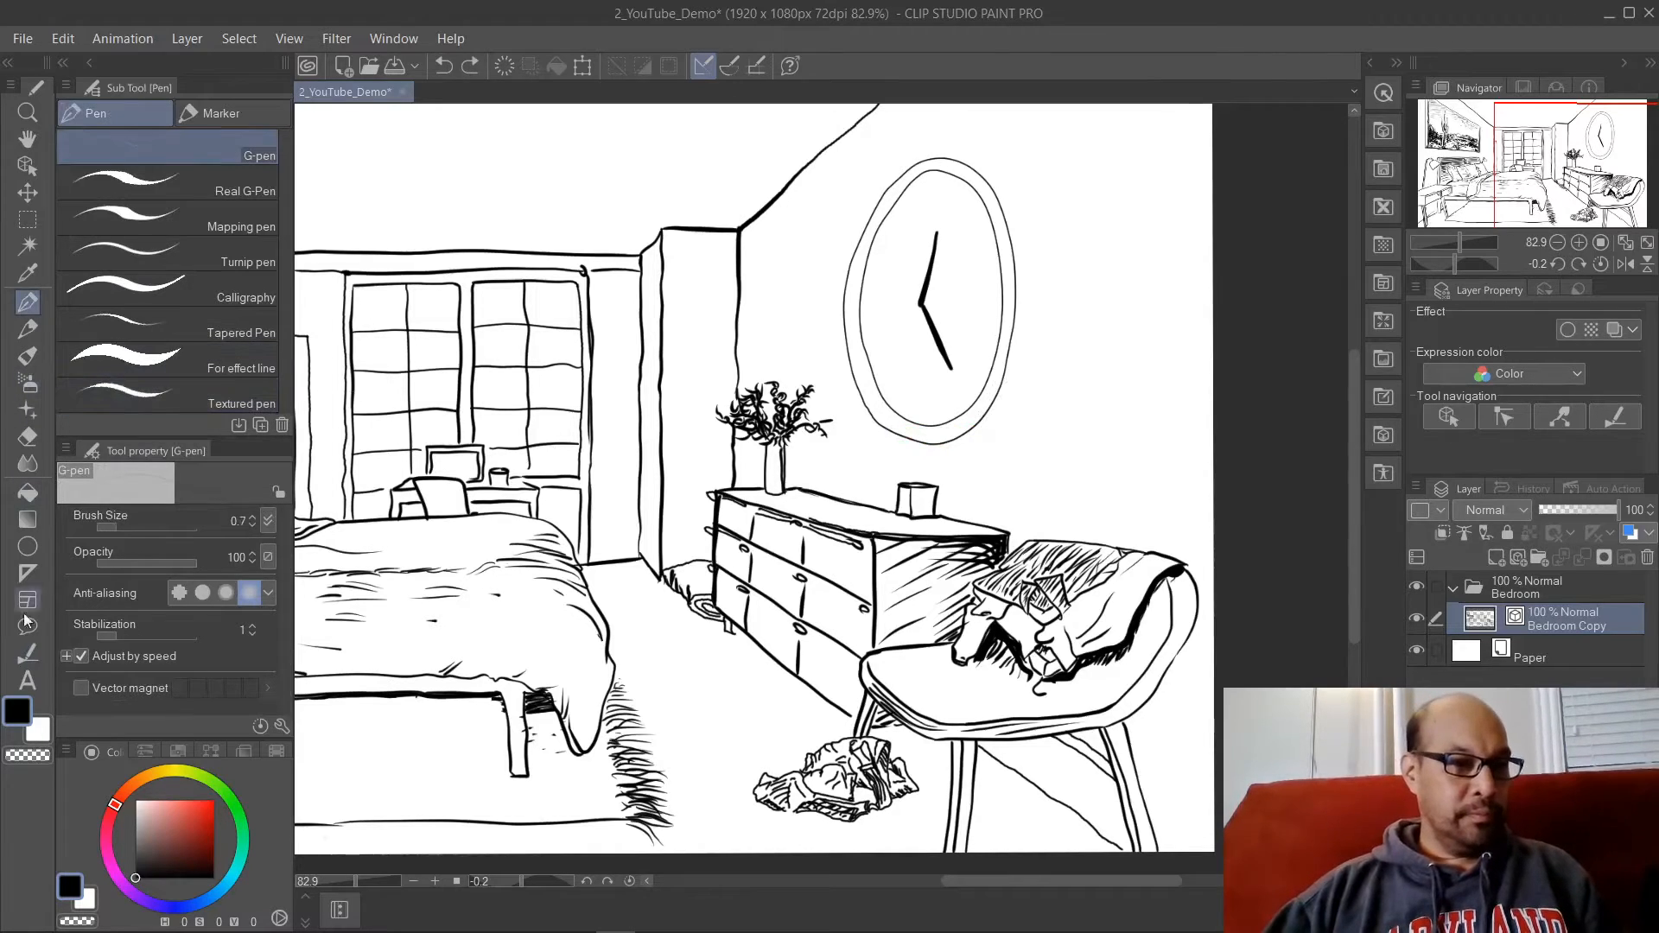
left_click(29, 657)
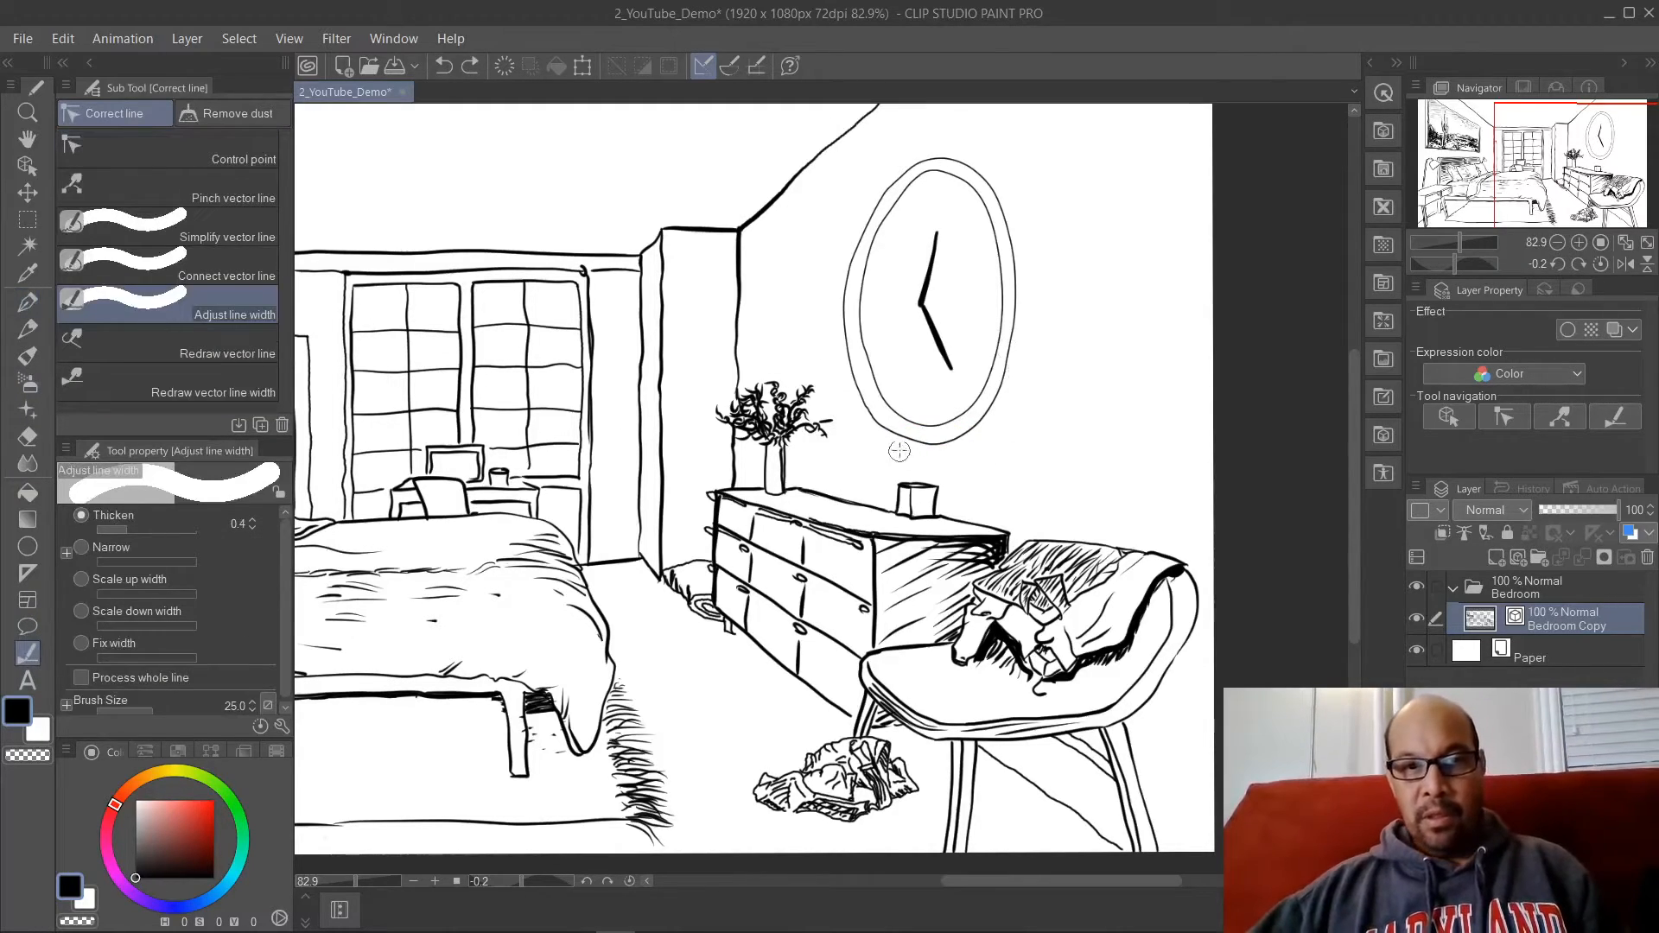
mouse_move(899, 450)
left_mouse_down()
mouse_move(968, 442)
mouse_move(1000, 399)
left_mouse_up()
left_click_drag(1006, 377, 964, 449)
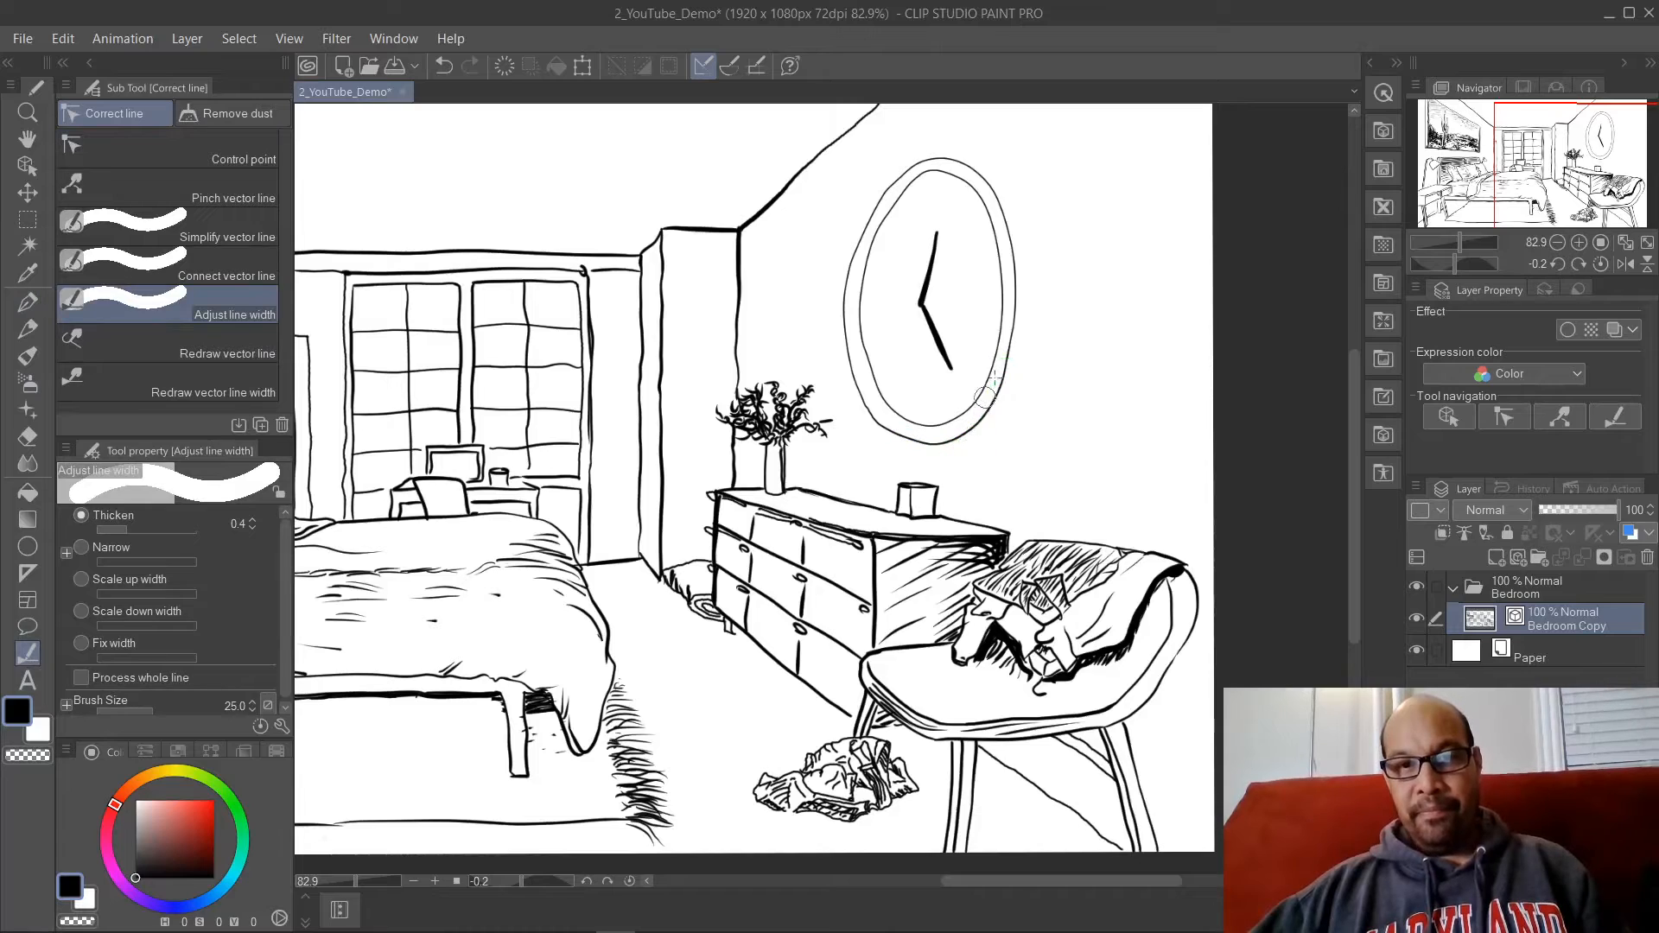
mouse_move(1013, 346)
left_mouse_down()
mouse_move(967, 445)
mouse_move(987, 432)
mouse_move(940, 451)
mouse_move(1006, 362)
mouse_move(985, 400)
left_mouse_up()
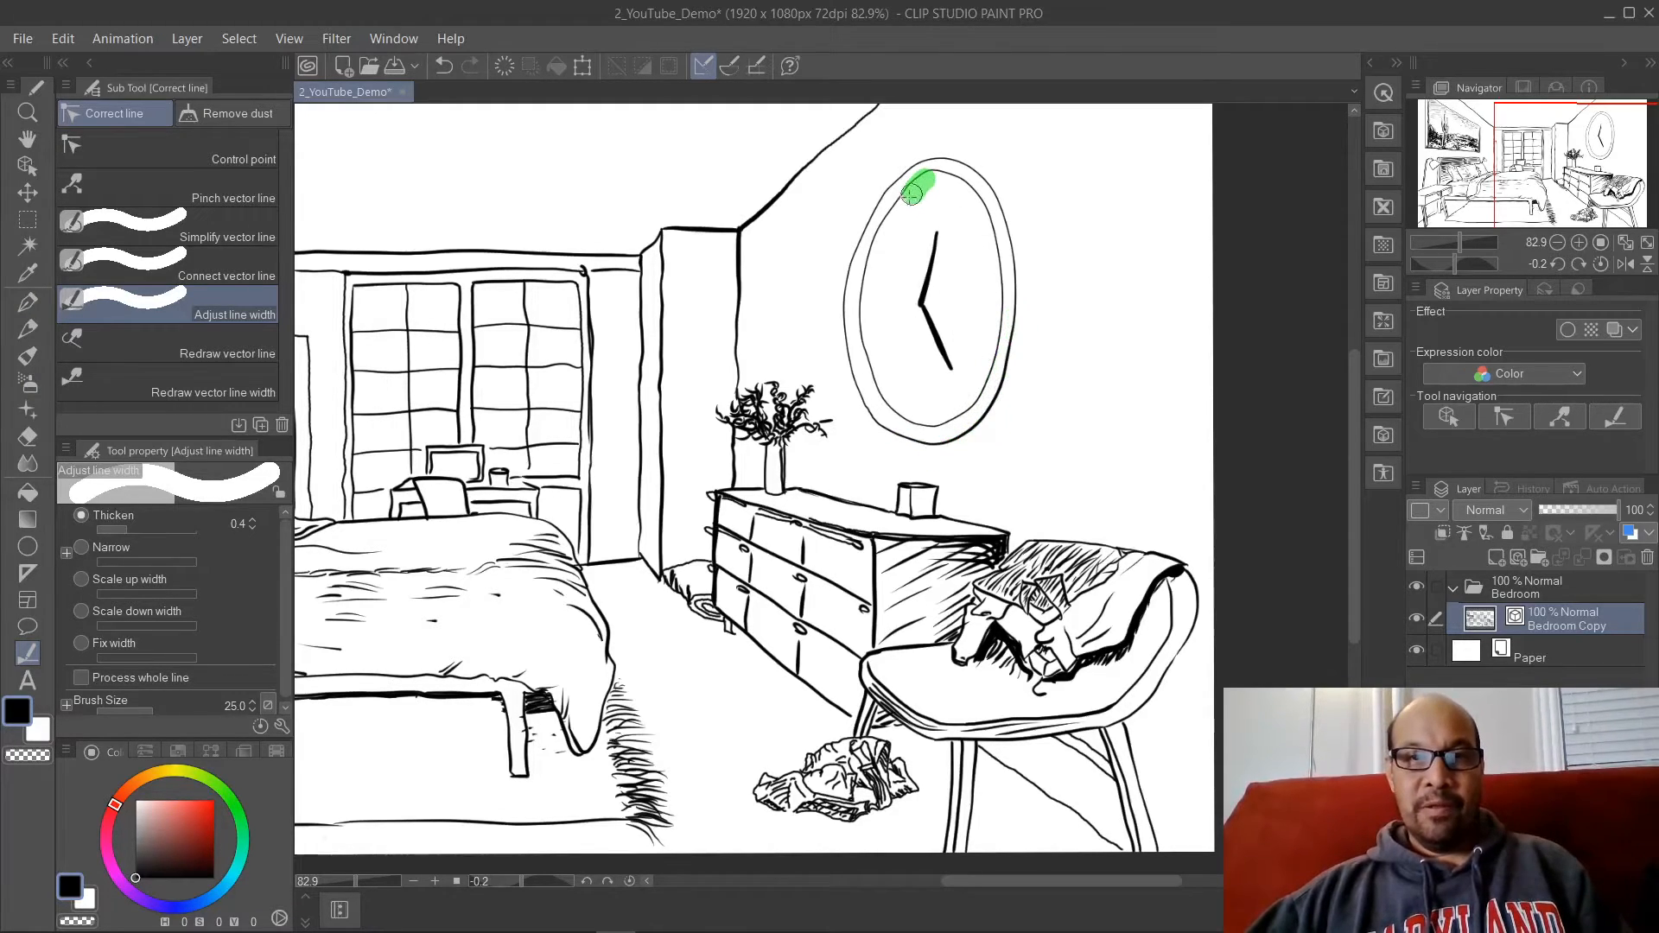
Step: Thicken the upper-left stretch of the wall clock's outline with the Adjust line width tool at brush size 25
mouse_move(912, 194)
left_mouse_down()
mouse_move(874, 263)
mouse_move(881, 244)
left_mouse_up()
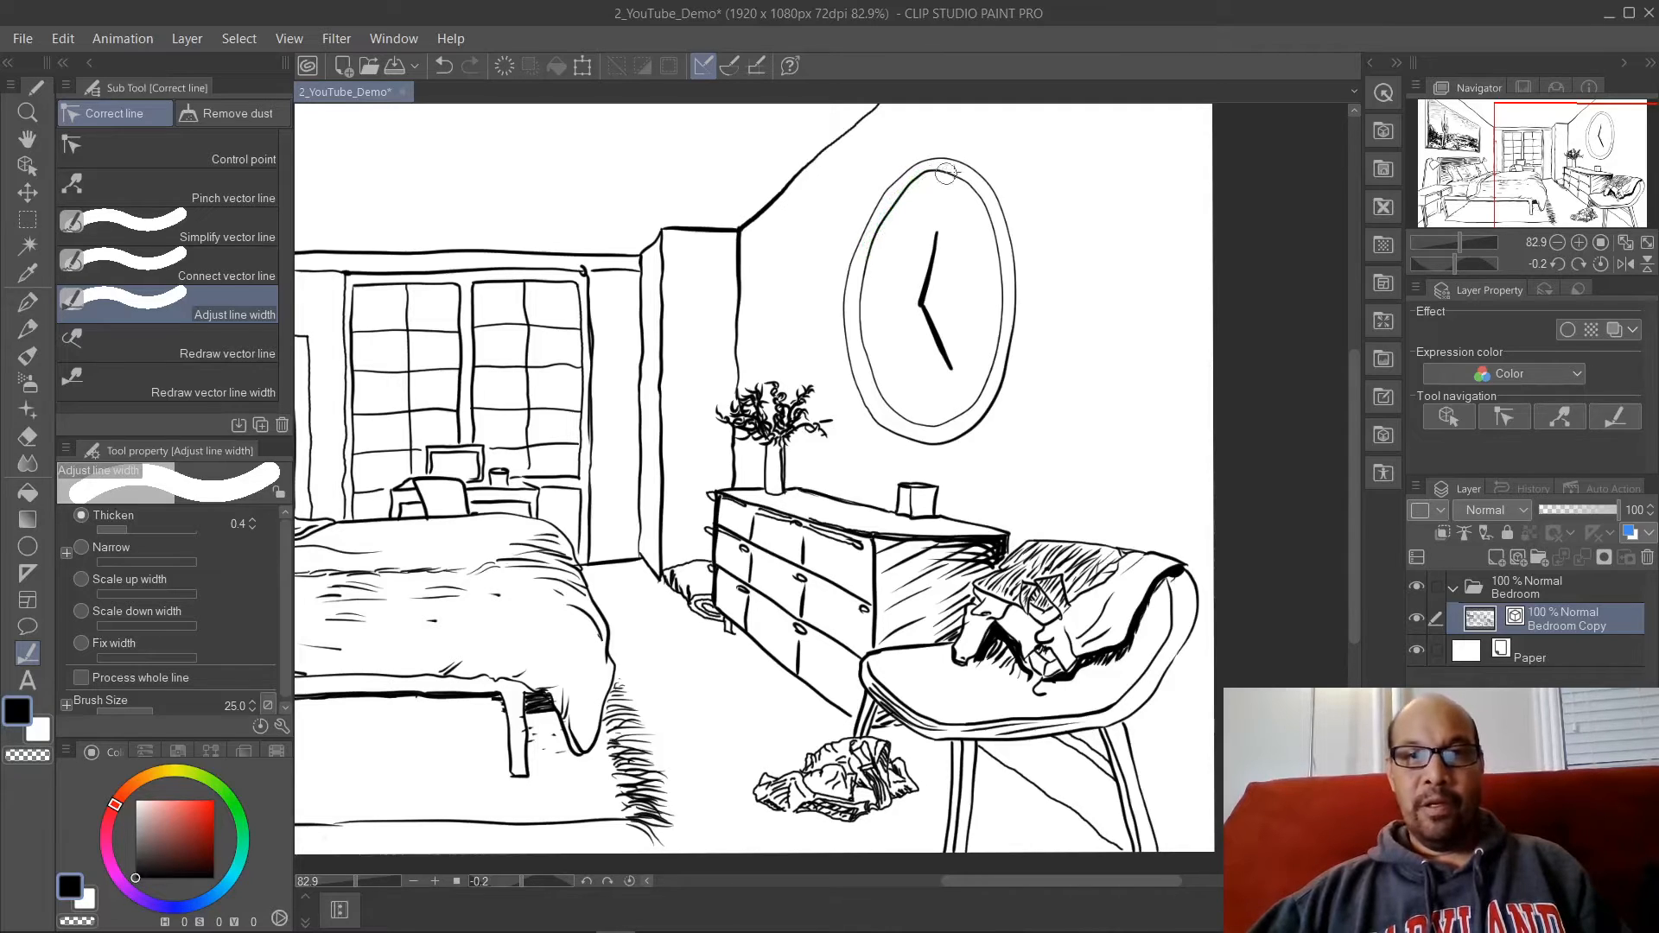
left_click_drag(946, 173, 883, 226)
Step: Thicken the right-hand edges of the chair's two front legs with the Adjust line width tool
mouse_move(956, 596)
left_mouse_down()
mouse_move(998, 363)
mouse_move(755, 332)
left_mouse_up()
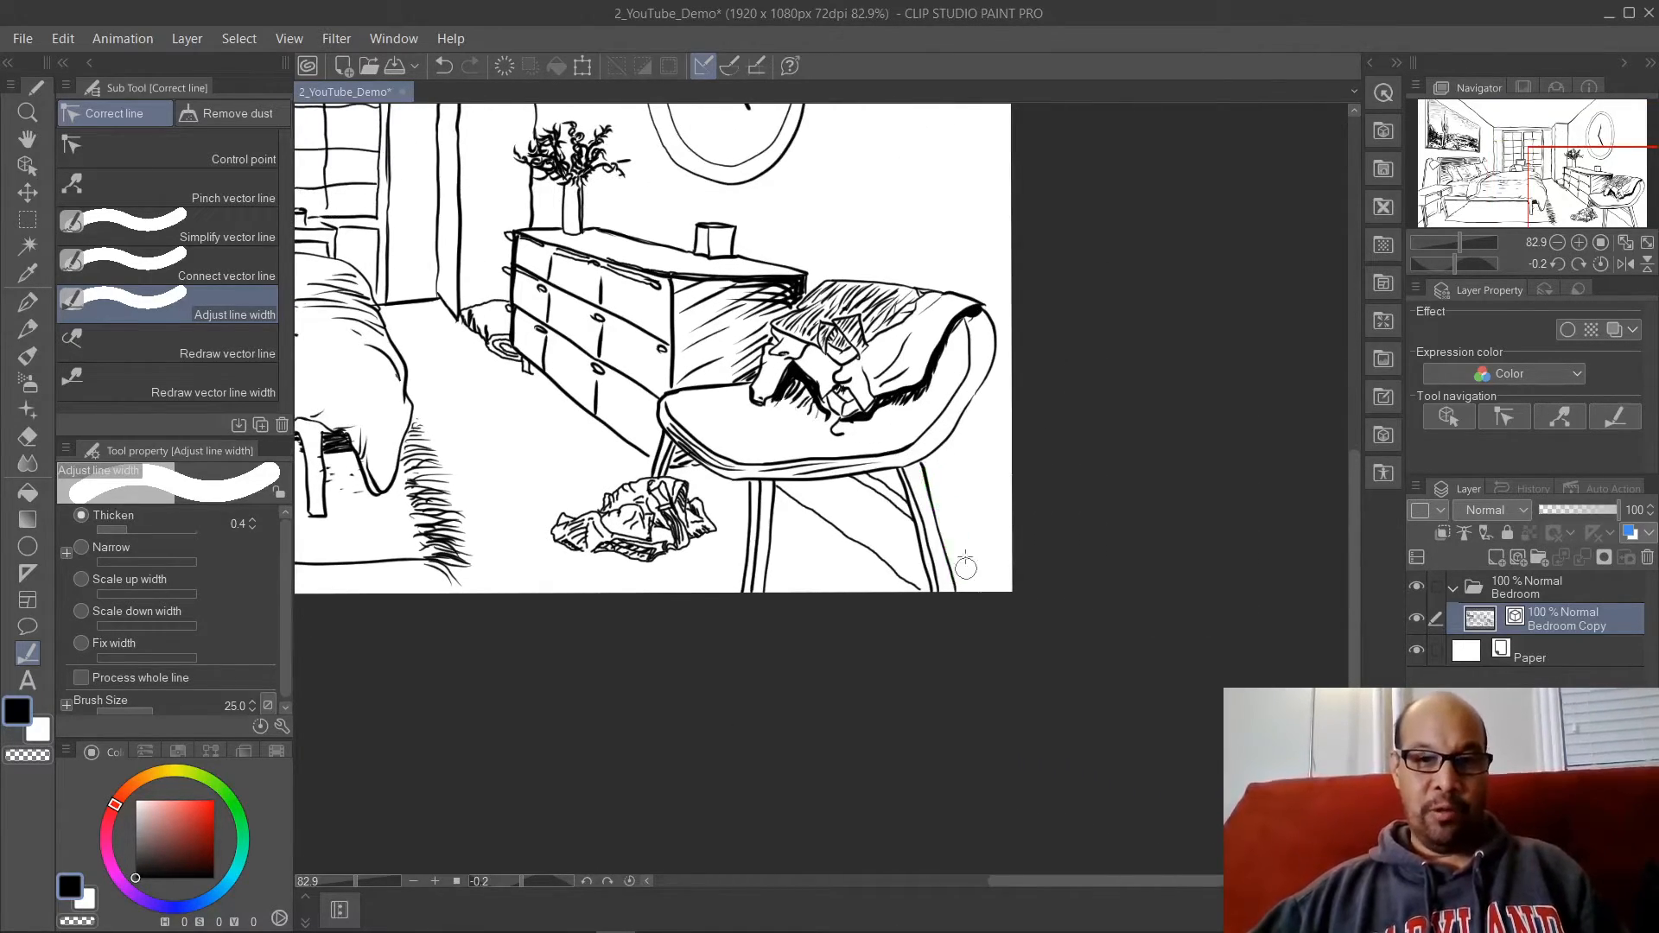
left_click_drag(968, 602, 932, 485)
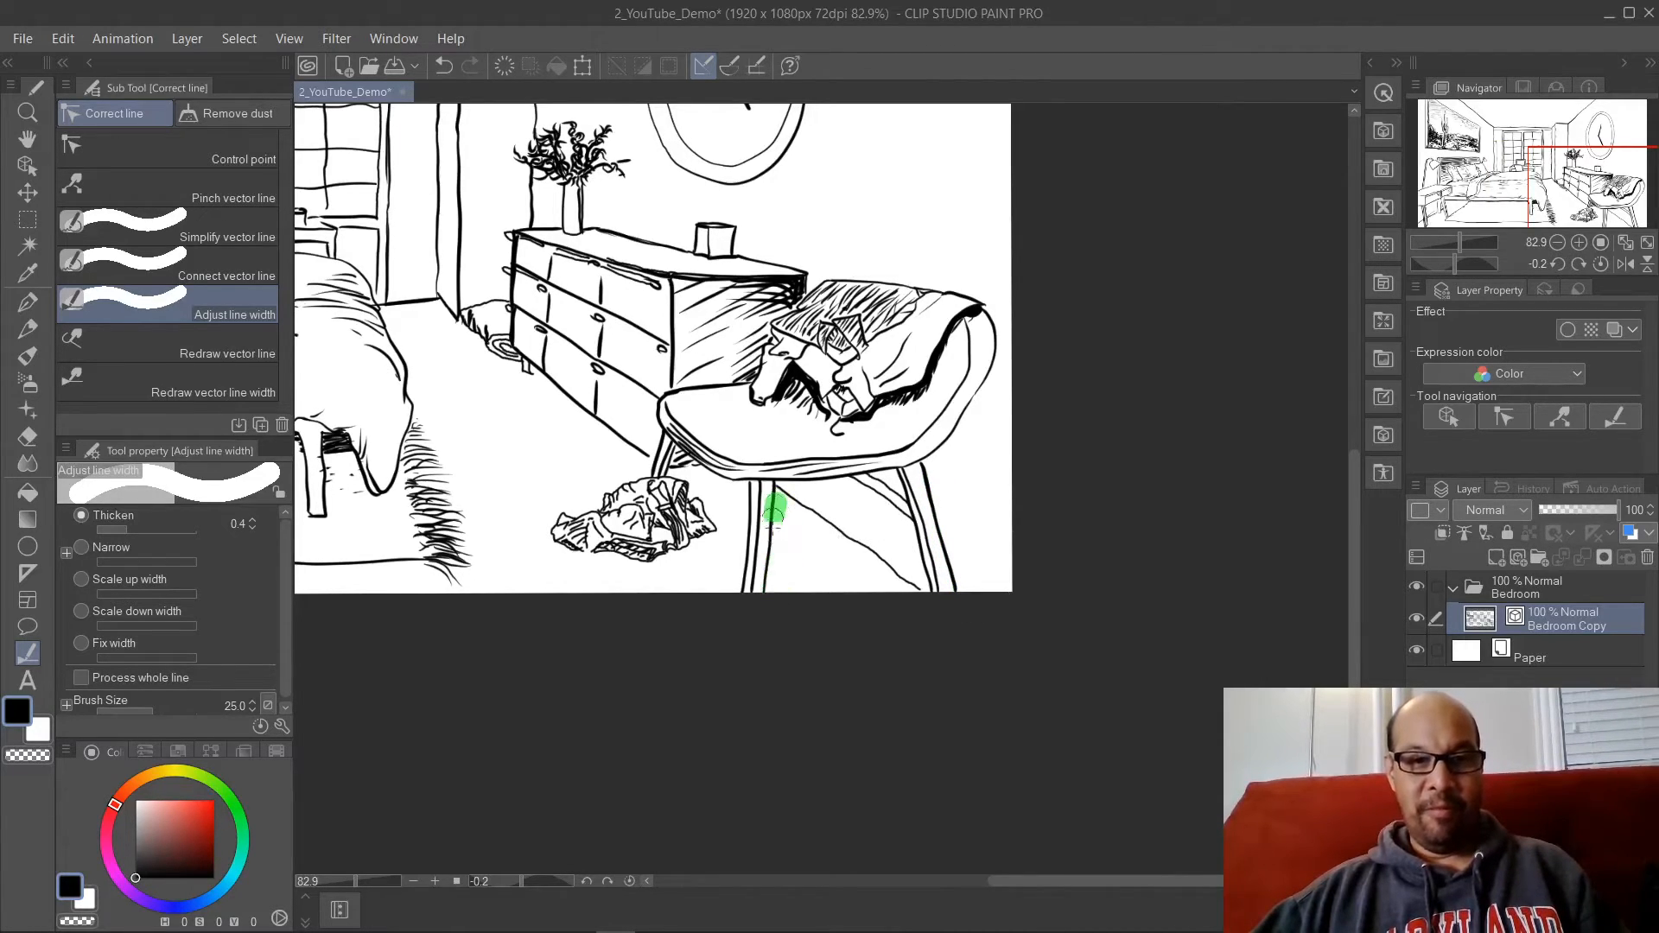
left_click_drag(774, 509, 777, 591)
Step: Thicken the rug's front edge, starting at its left corner, and the nightstand's lower edge with the Adjust line width tool
mouse_move(871, 550)
left_mouse_down()
mouse_move(826, 516)
mouse_move(1026, 459)
left_mouse_up()
left_click_drag(567, 489, 1037, 427)
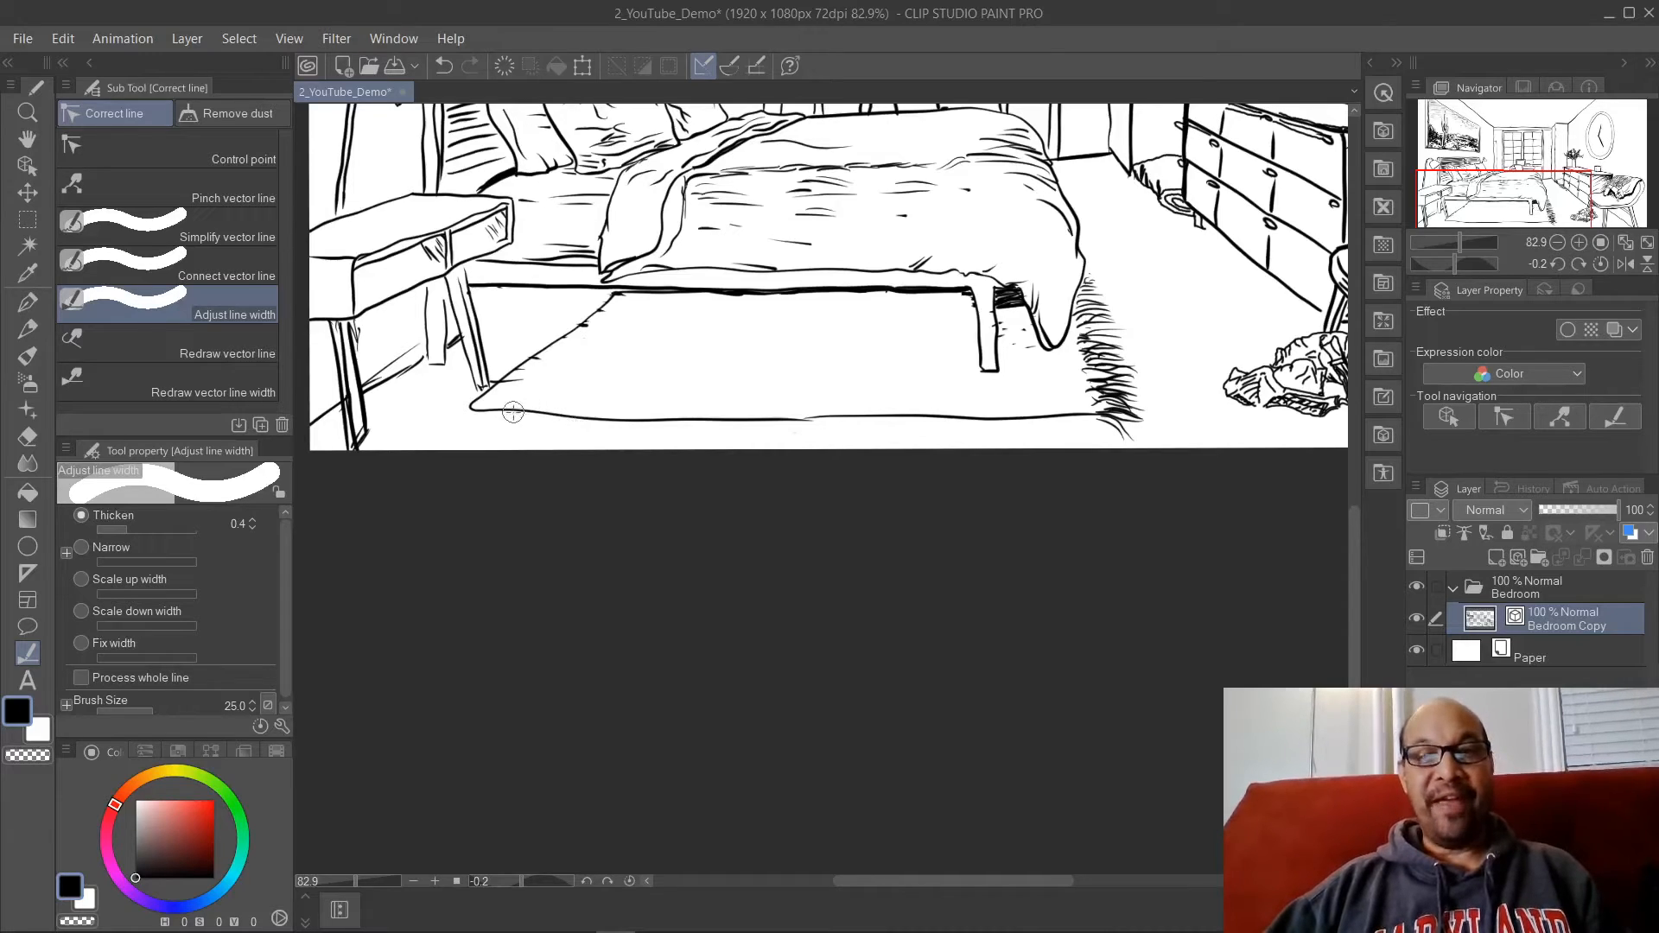
left_click_drag(496, 410, 570, 416)
left_click_drag(487, 406, 565, 413)
mouse_move(522, 412)
left_mouse_down()
mouse_move(588, 417)
mouse_move(557, 410)
left_mouse_up()
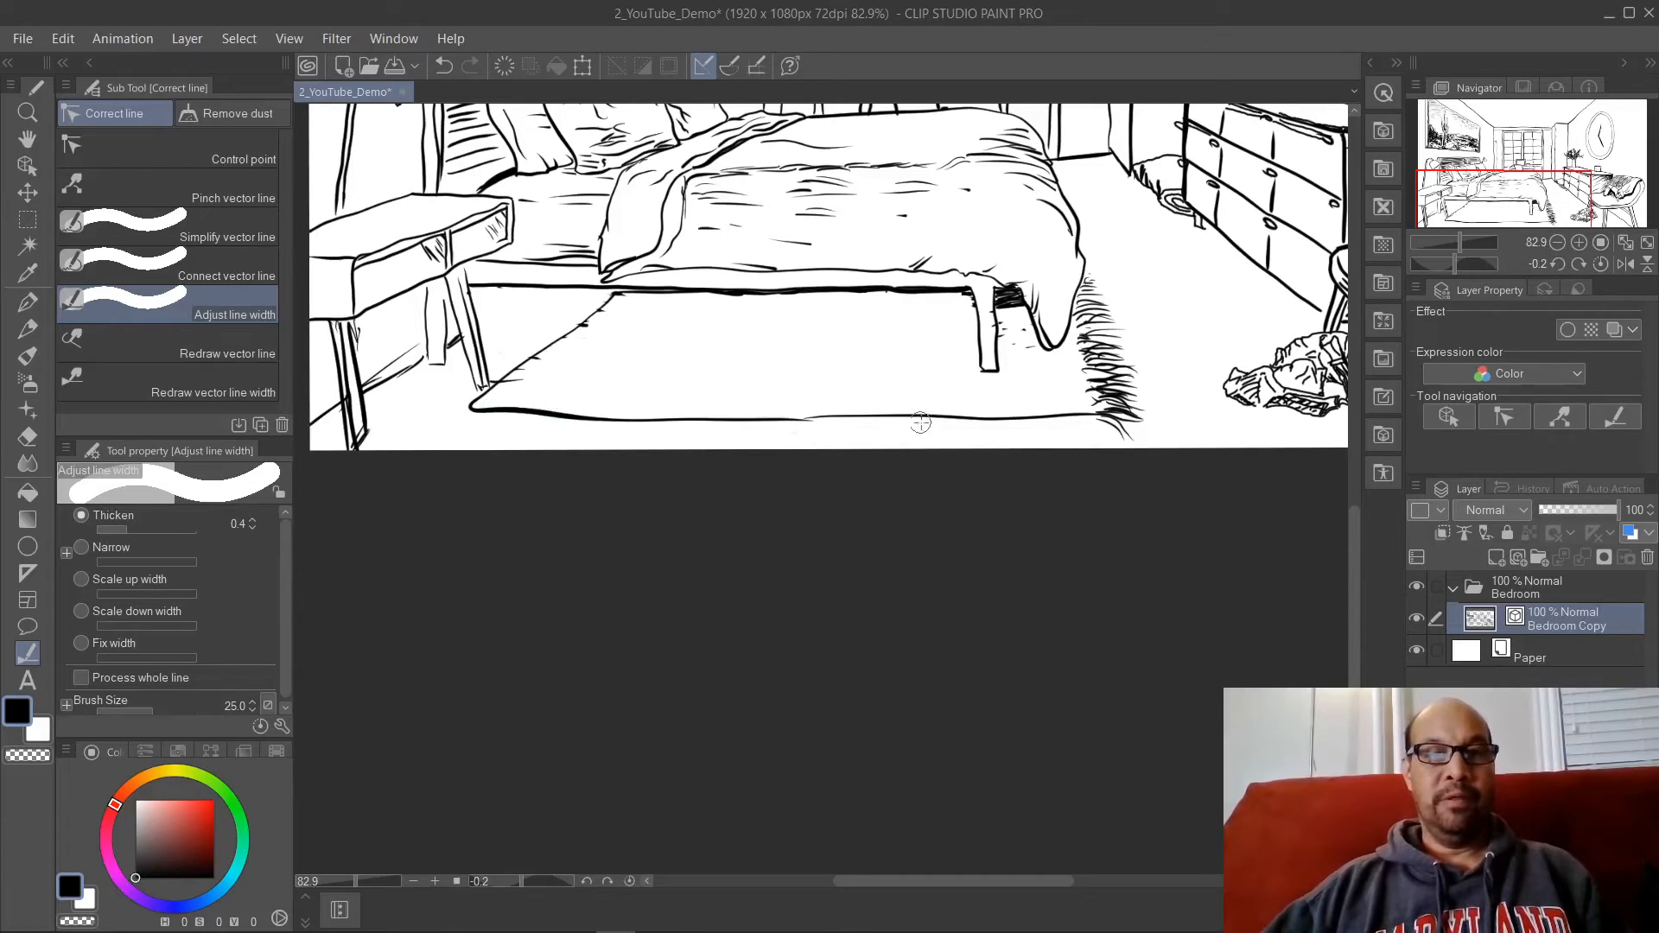
left_click_drag(909, 429, 836, 427)
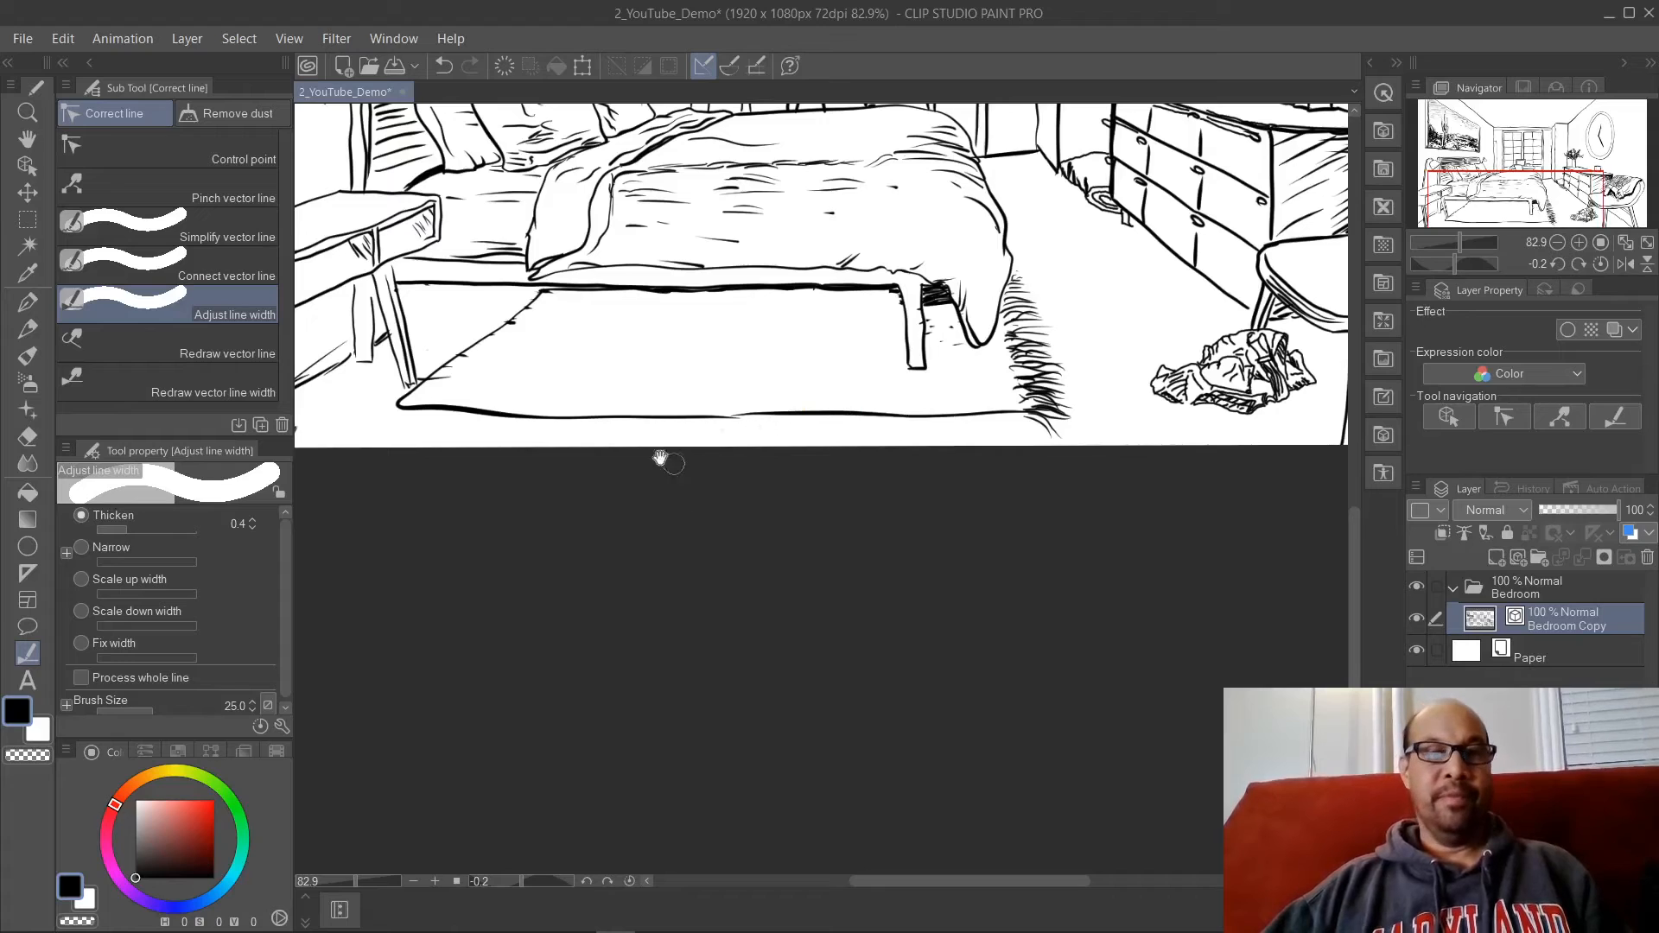
mouse_move(660, 458)
left_mouse_down()
mouse_move(663, 370)
mouse_move(624, 360)
mouse_move(902, 343)
left_mouse_up()
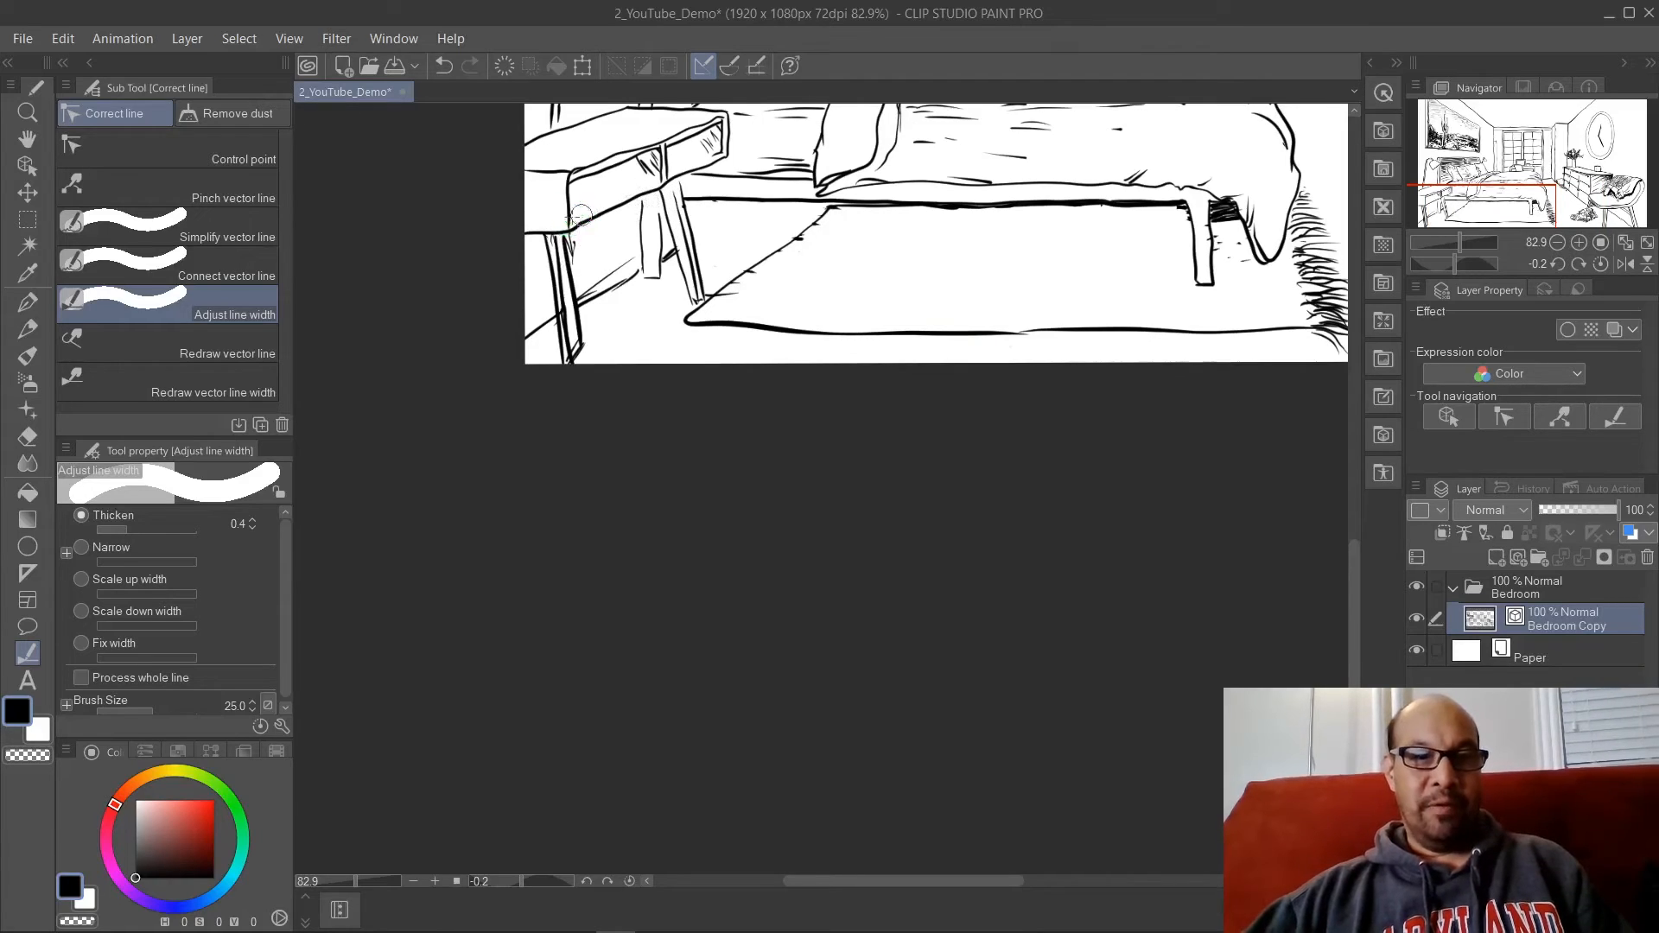
left_click_drag(581, 216, 638, 190)
Step: Thicken the window's middle vertical line and the lower part of its right edge with the Adjust line width tool
left_click_drag(656, 208, 562, 519)
left_click_drag(1071, 260, 584, 450)
mouse_move(559, 308)
left_mouse_down()
mouse_move(559, 432)
mouse_move(558, 372)
left_mouse_up()
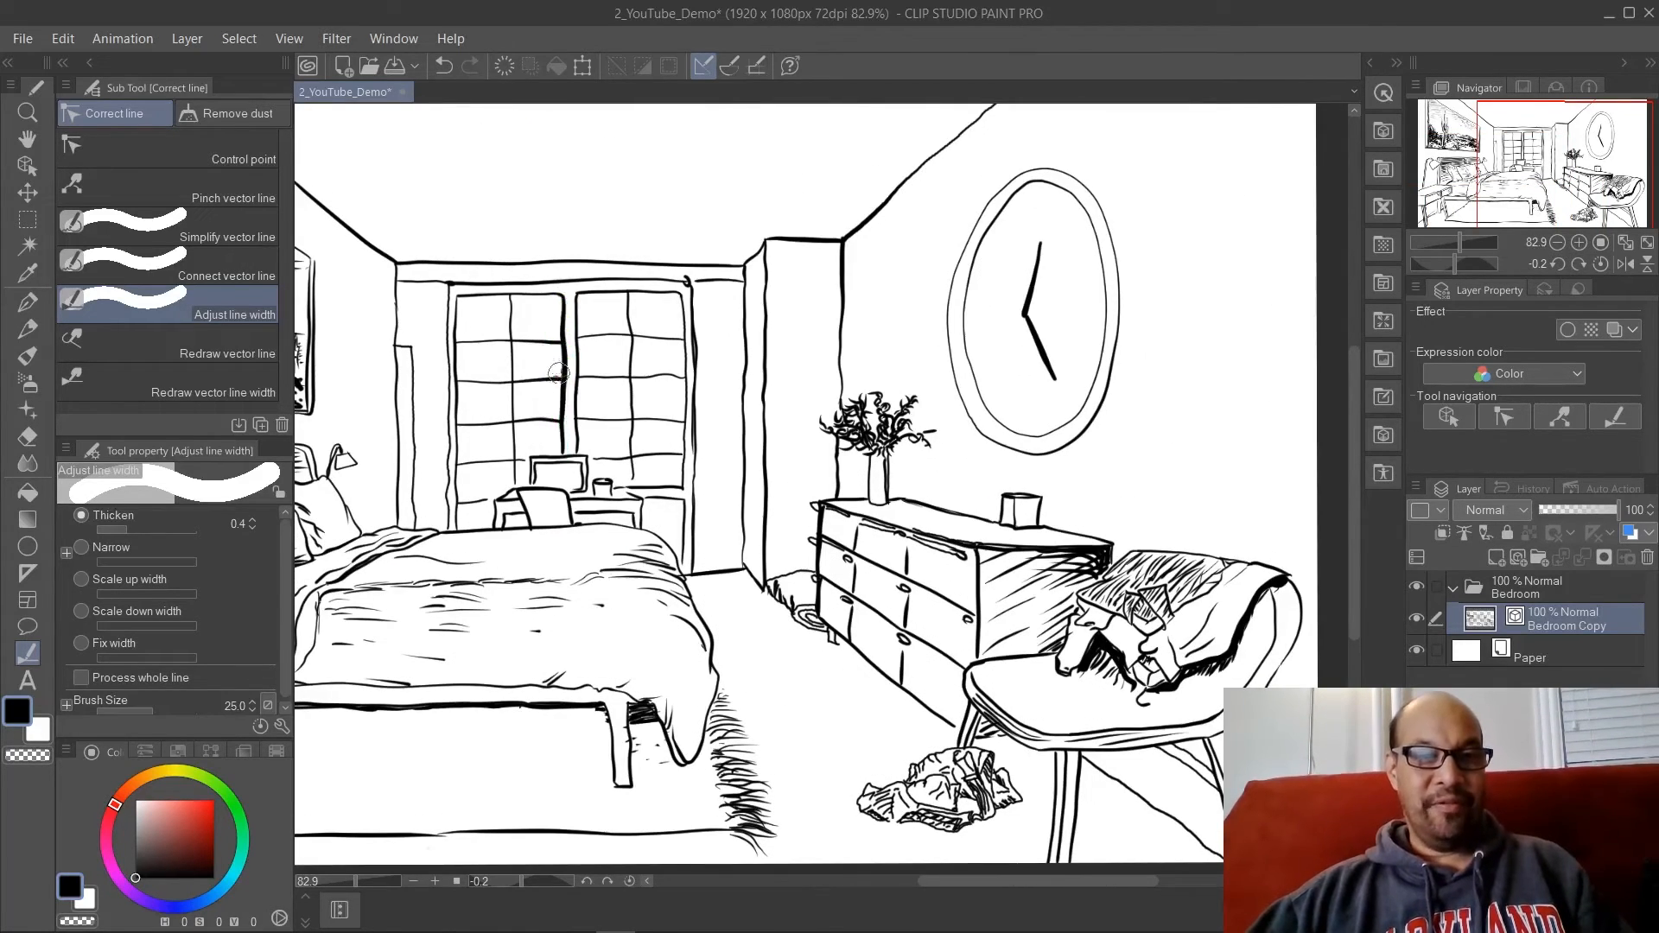
mouse_move(676, 484)
left_mouse_down()
mouse_move(679, 350)
mouse_move(682, 398)
left_mouse_up()
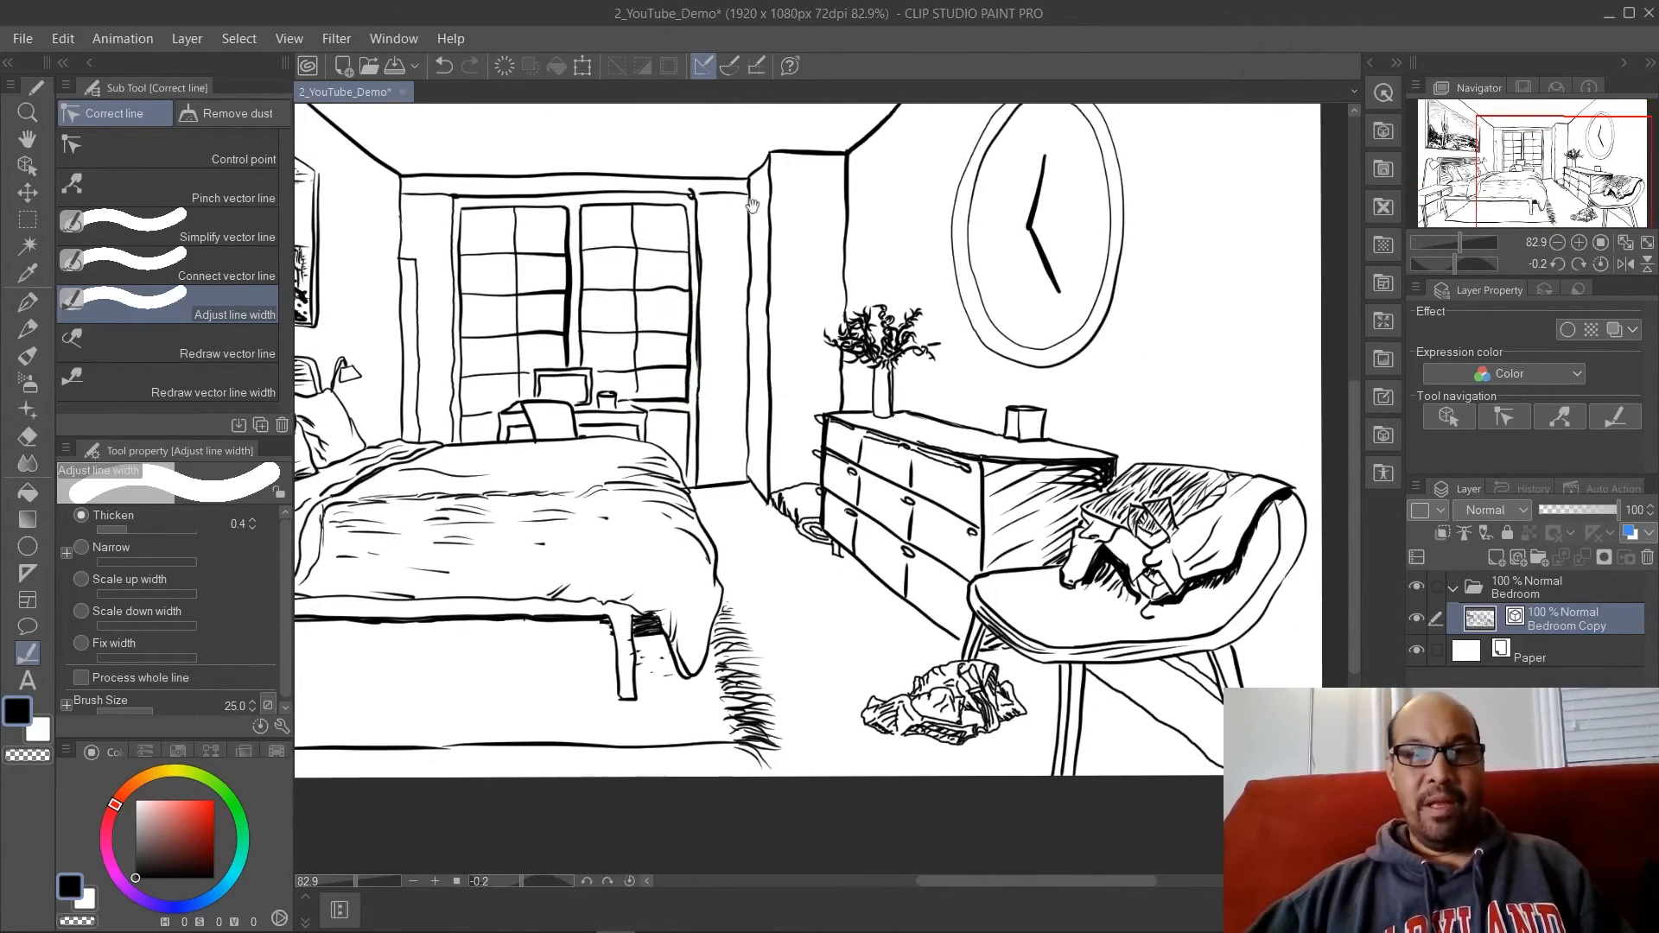
Step: Thicken the vertical wall corner to the right of the window and the short floor line at its base
left_click_drag(752, 205, 769, 363)
left_click_drag(769, 349, 692, 357)
left_click_drag(805, 384, 728, 129)
left_click_drag(692, 405, 700, 307)
scroll(1032, 605, "up", 1)
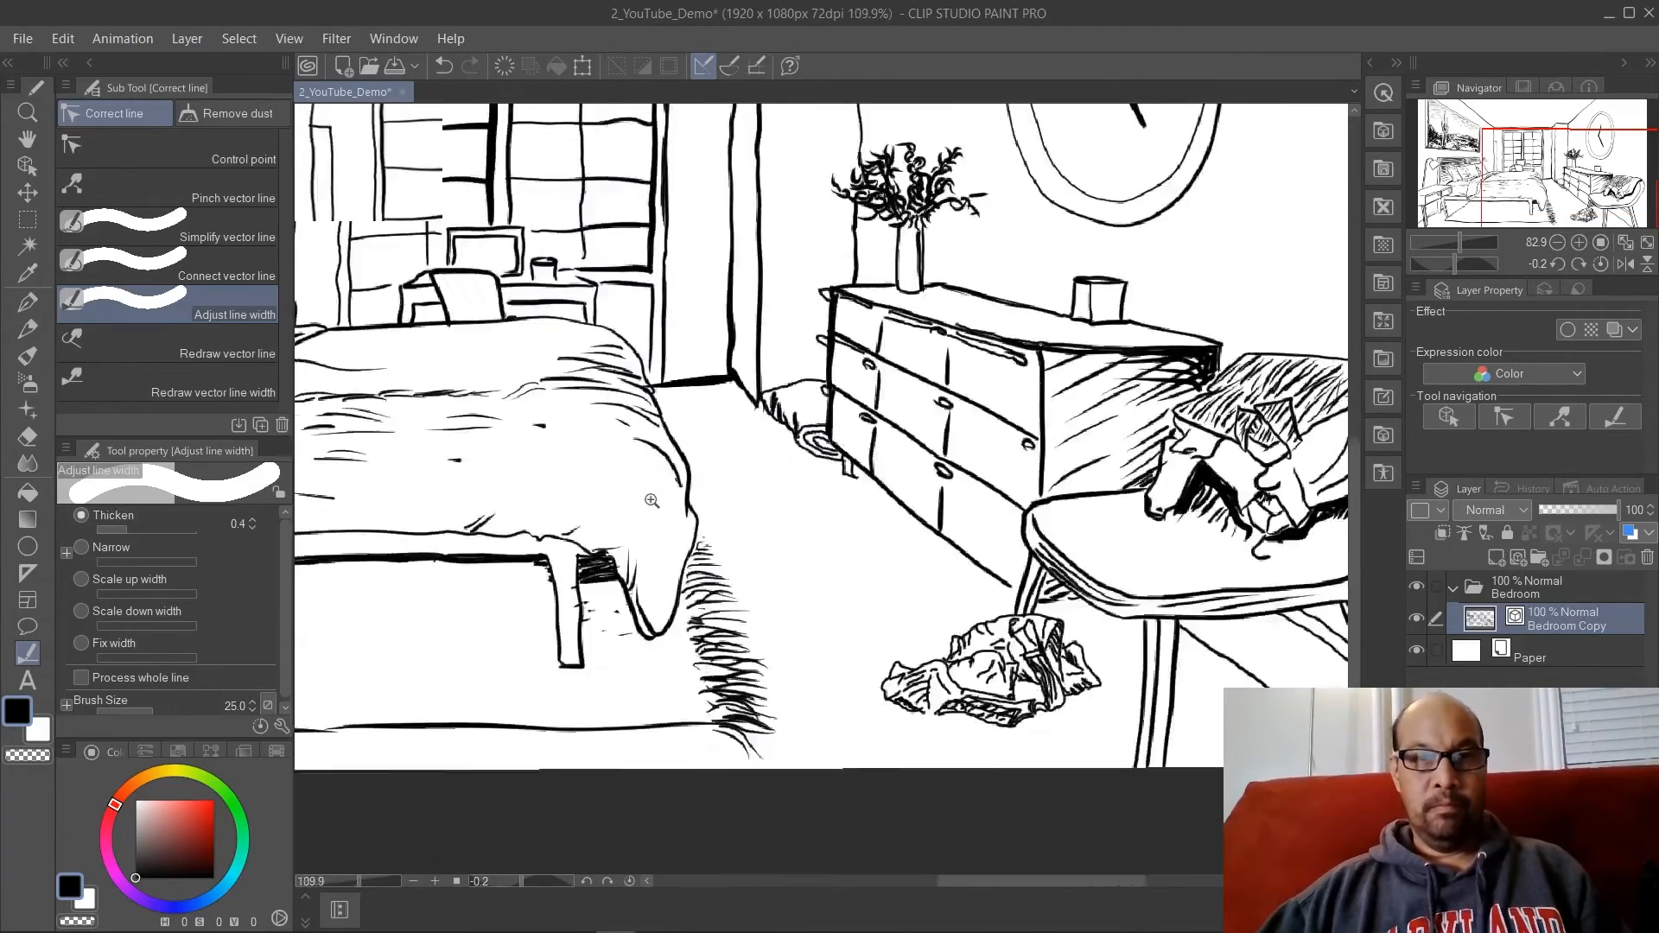
Step: Increase the Adjust line width brush size to 50
scroll(1032, 604, "down", 3)
key("]")
key("]")
key("]")
mouse_move(983, 394)
left_mouse_down()
mouse_move(1040, 383)
mouse_move(1056, 292)
mouse_move(1041, 386)
mouse_move(959, 269)
left_mouse_up()
scroll(814, 304, "up", 5)
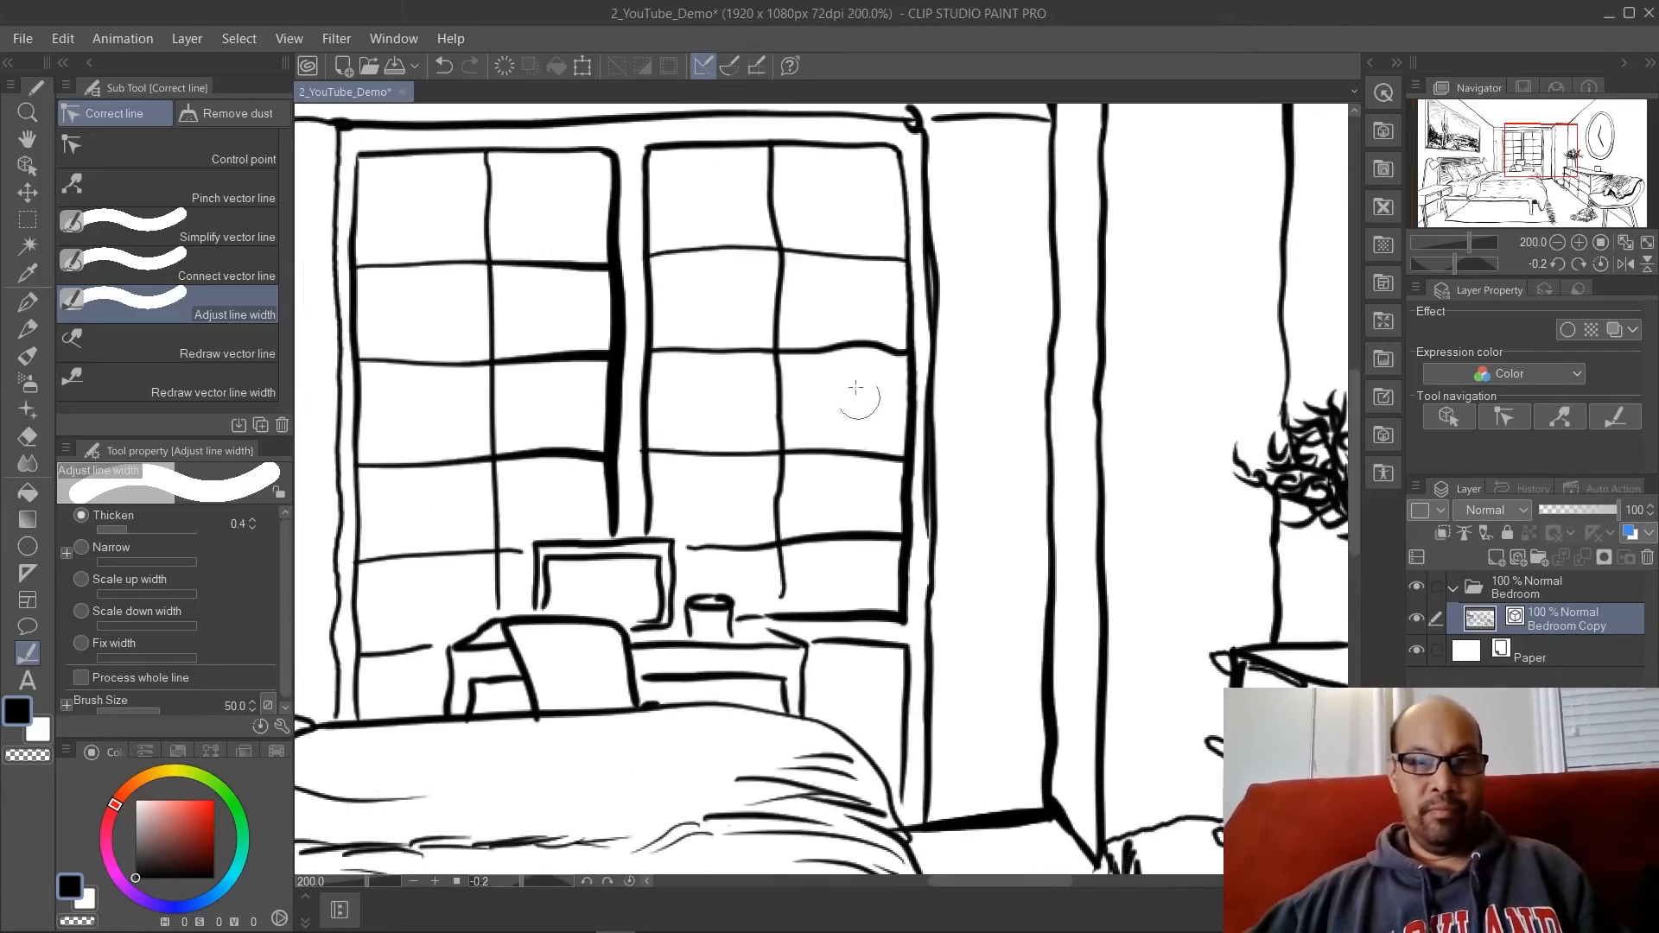
scroll(804, 451, "down", 5)
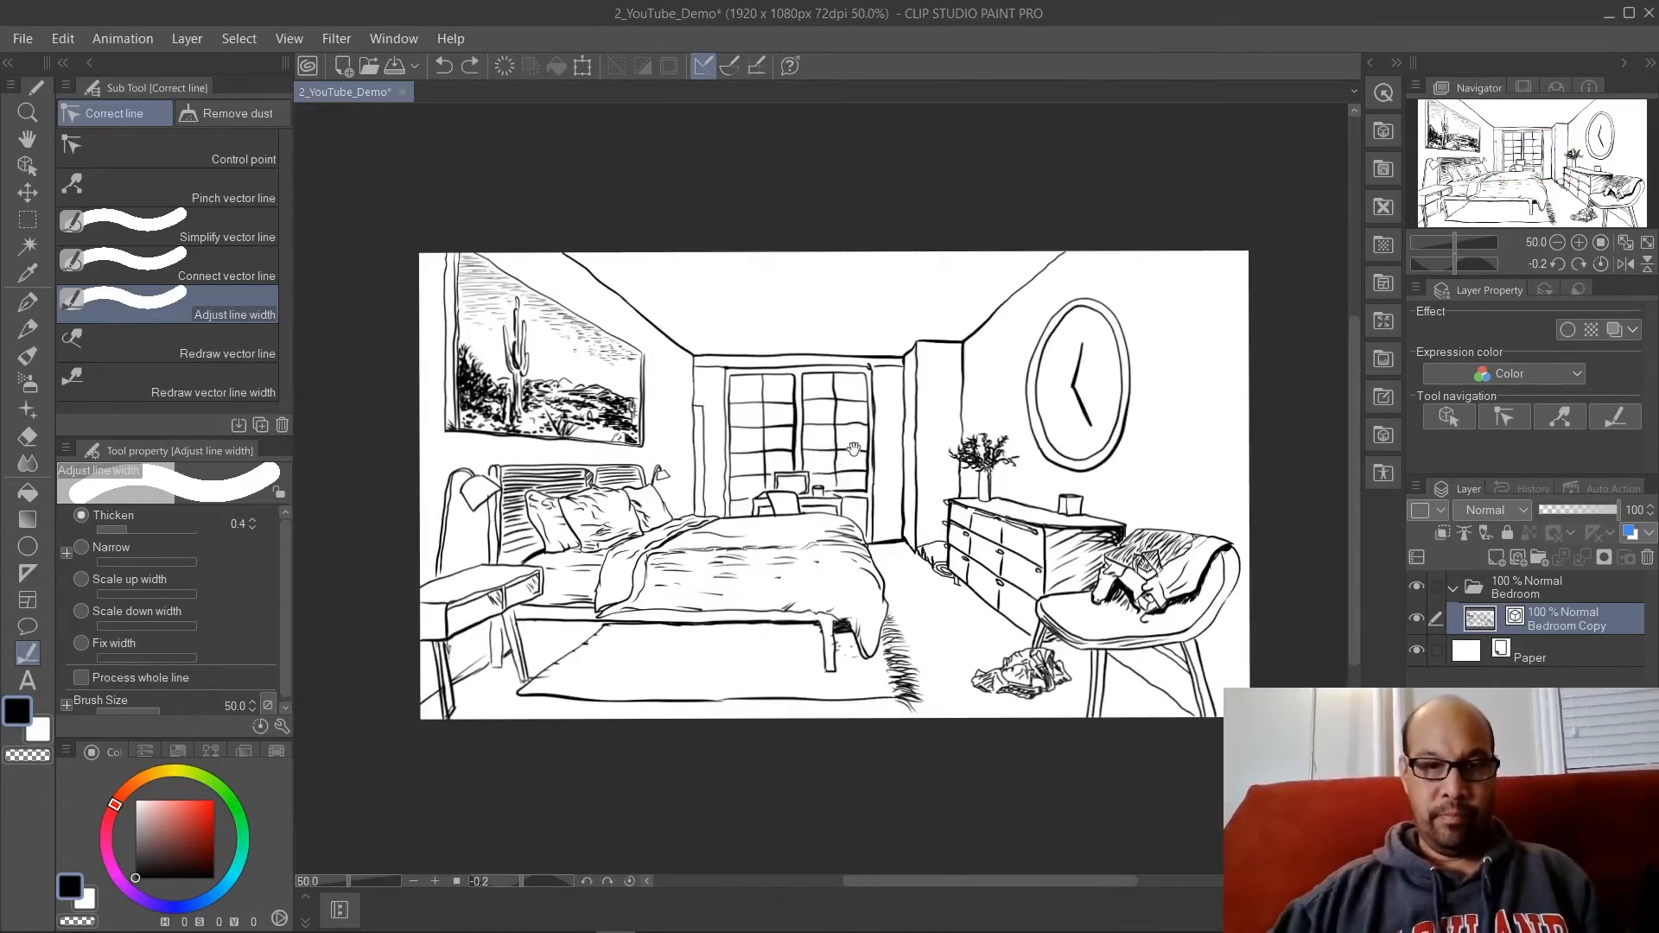
Step: Thicken the lower edge of the bed's blanket with the Adjust line width tool at brush size 50
left_click_drag(803, 508, 858, 518)
scroll(862, 504, "up", 5)
left_click_drag(748, 441, 797, 439)
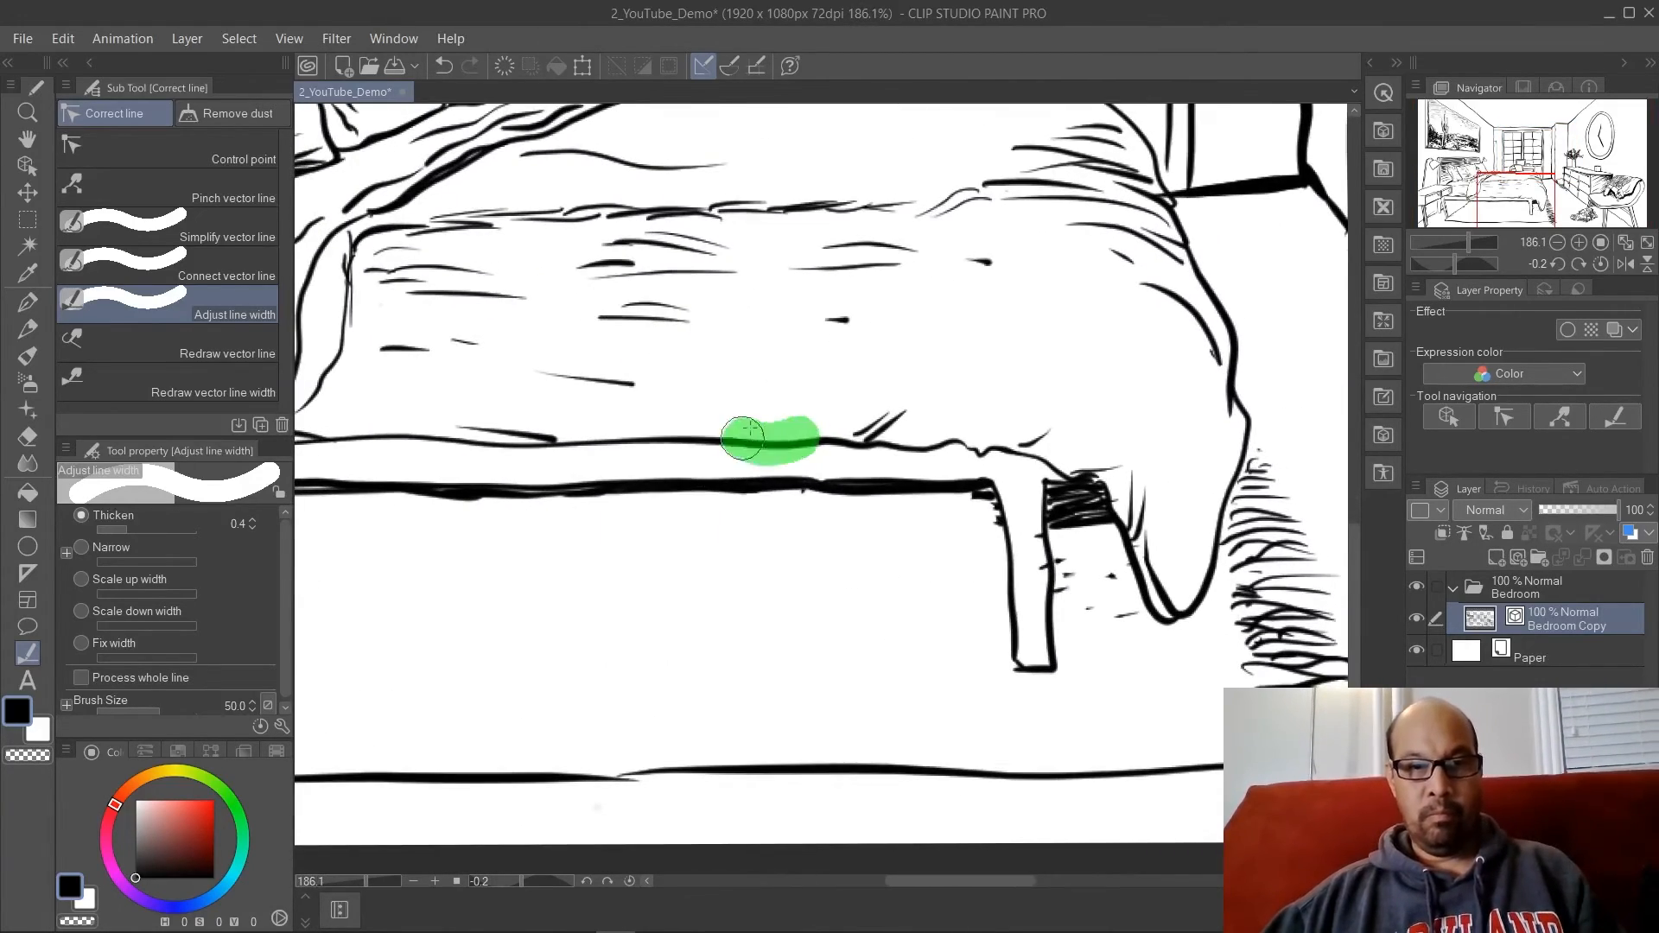
left_click_drag(482, 436, 712, 412)
left_click_drag(574, 428, 759, 417)
left_click_drag(962, 381, 472, 426)
left_click_drag(737, 475, 810, 473)
mouse_move(892, 451)
left_mouse_down()
mouse_move(1152, 595)
mouse_move(841, 412)
left_mouse_up()
left_click_drag(709, 297, 790, 519)
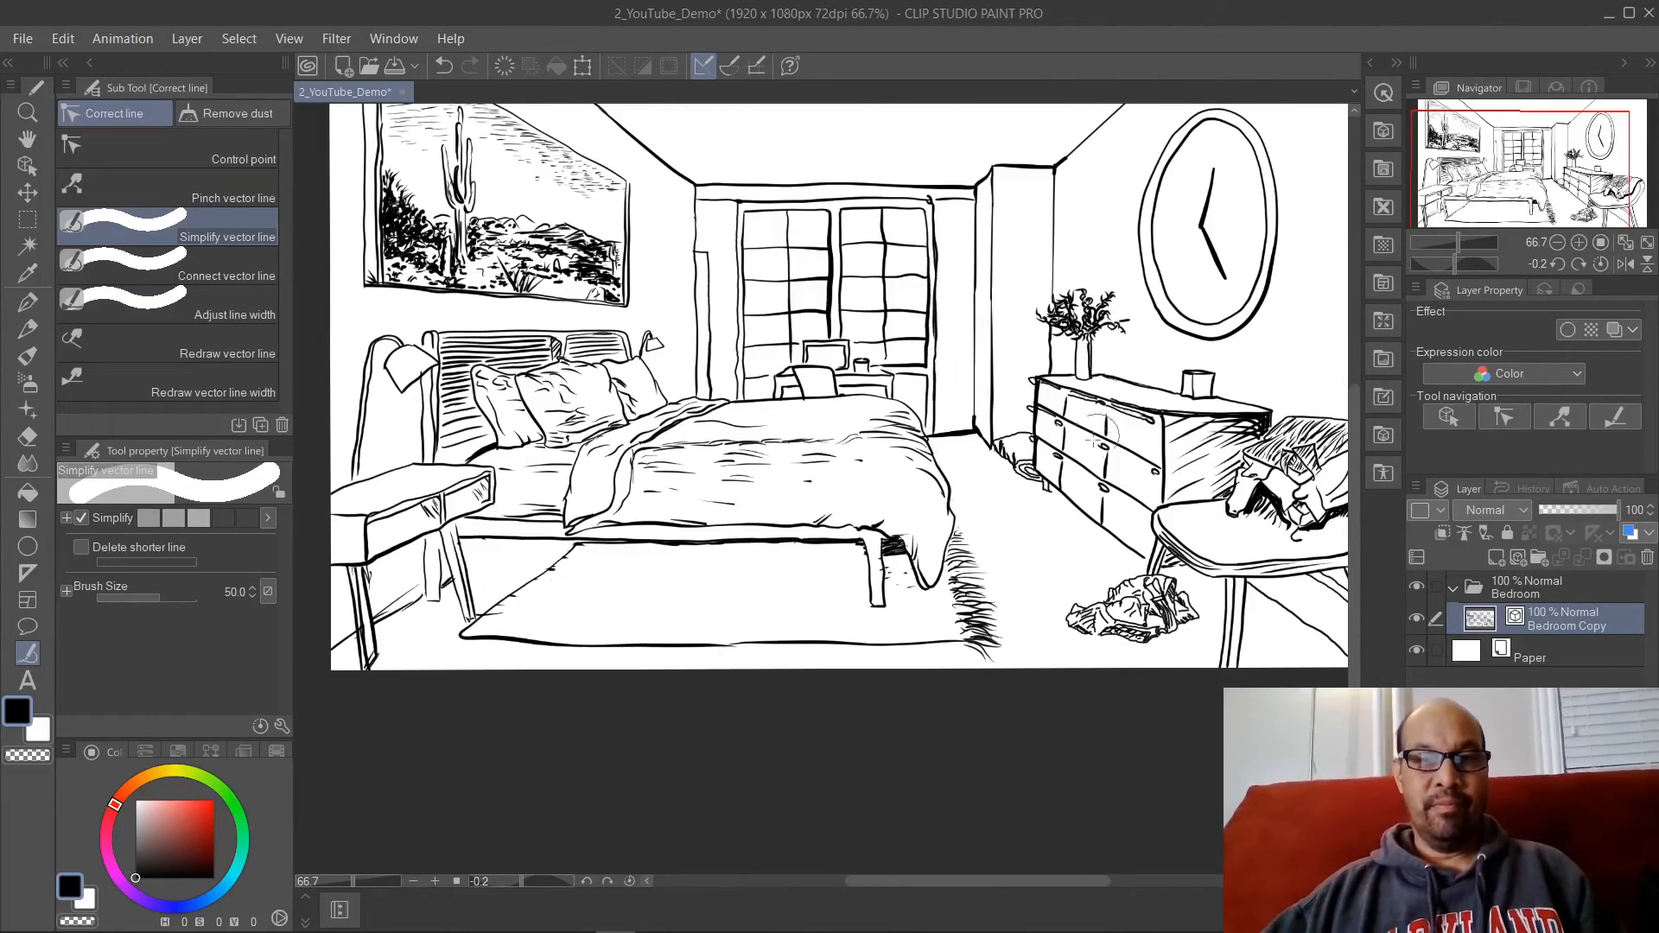
Step: Look over the whole bedroom drawing, then switch to OBS
left_click_drag(1077, 537, 810, 574)
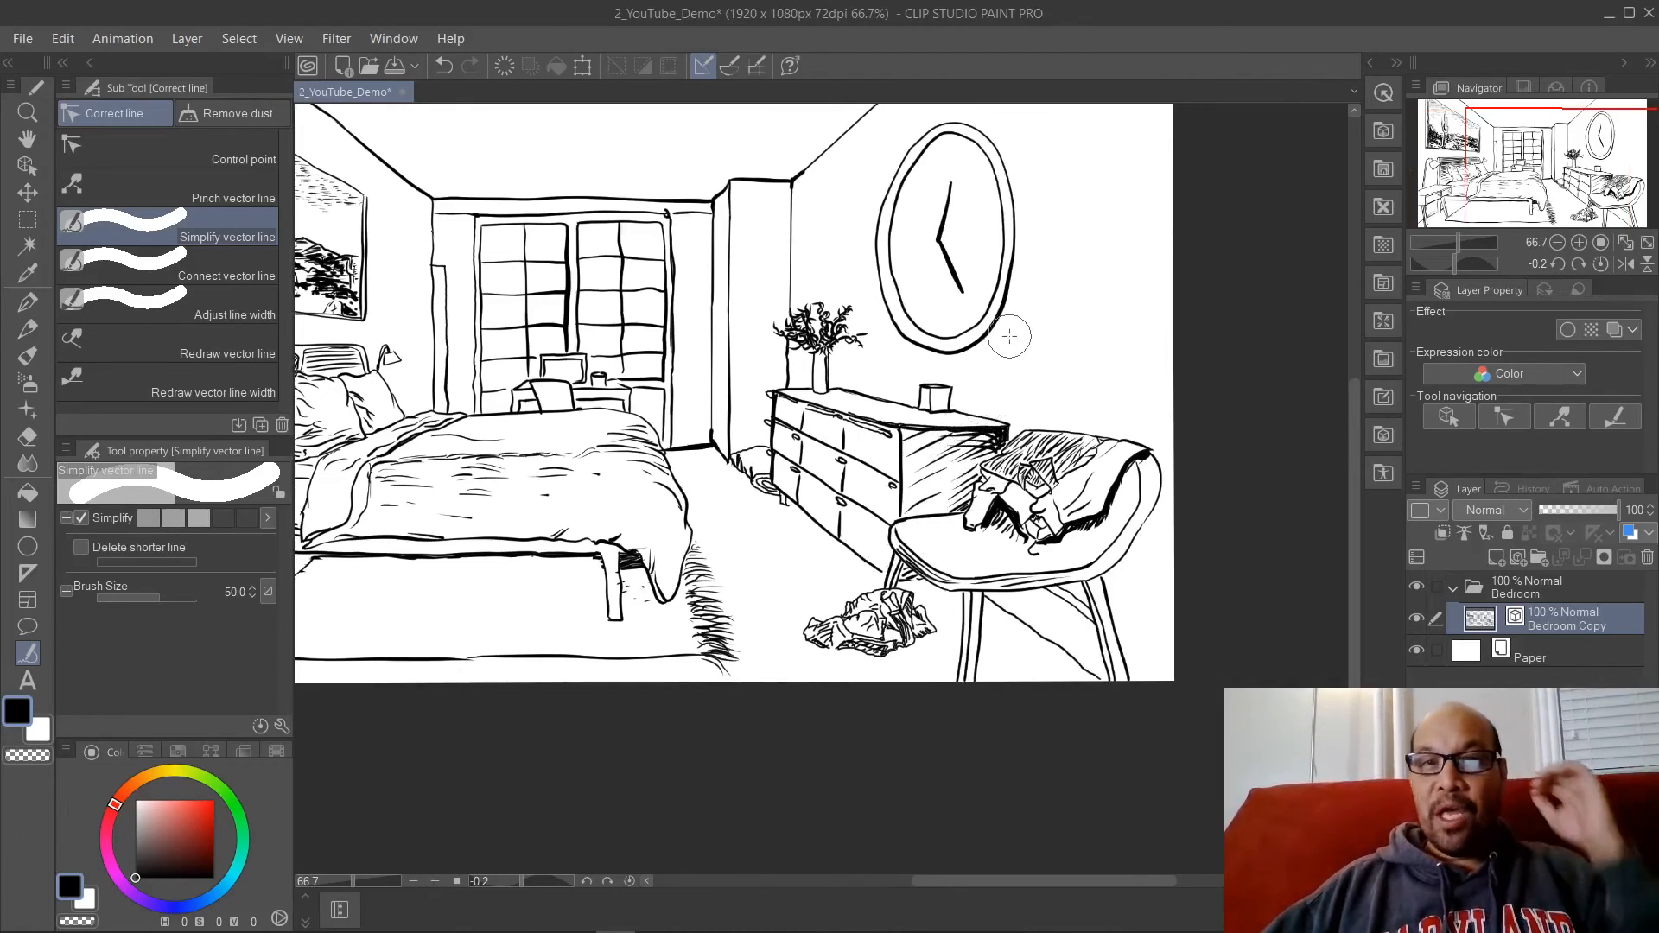
left_click_drag(641, 437, 810, 596)
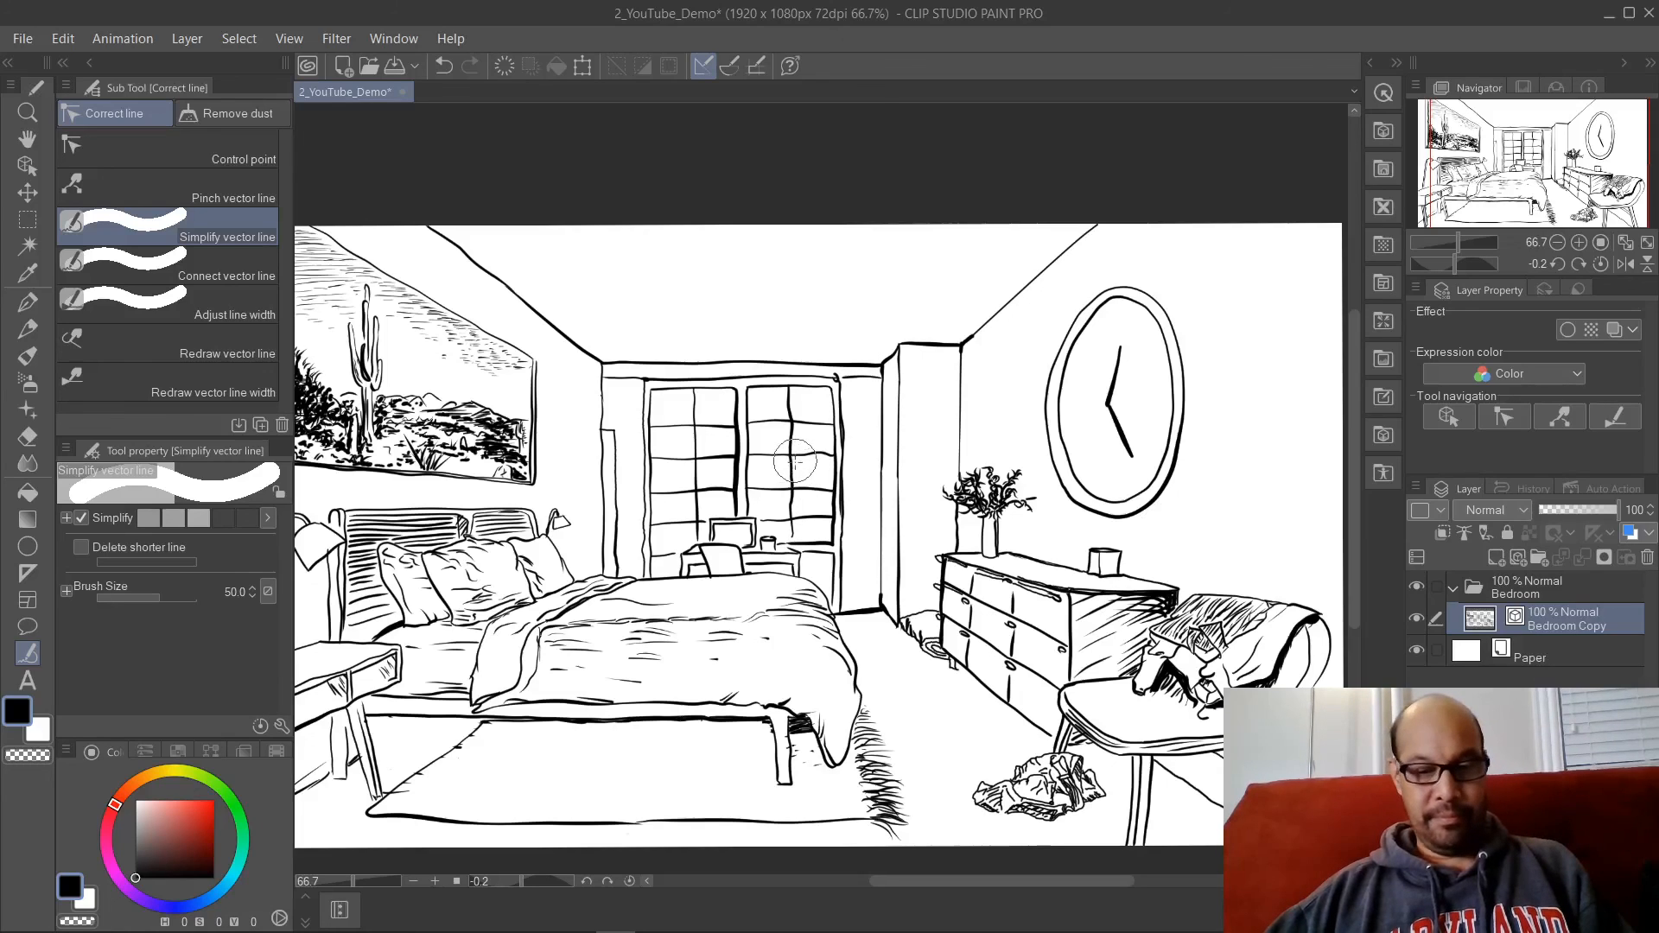
key("alt+Tab")
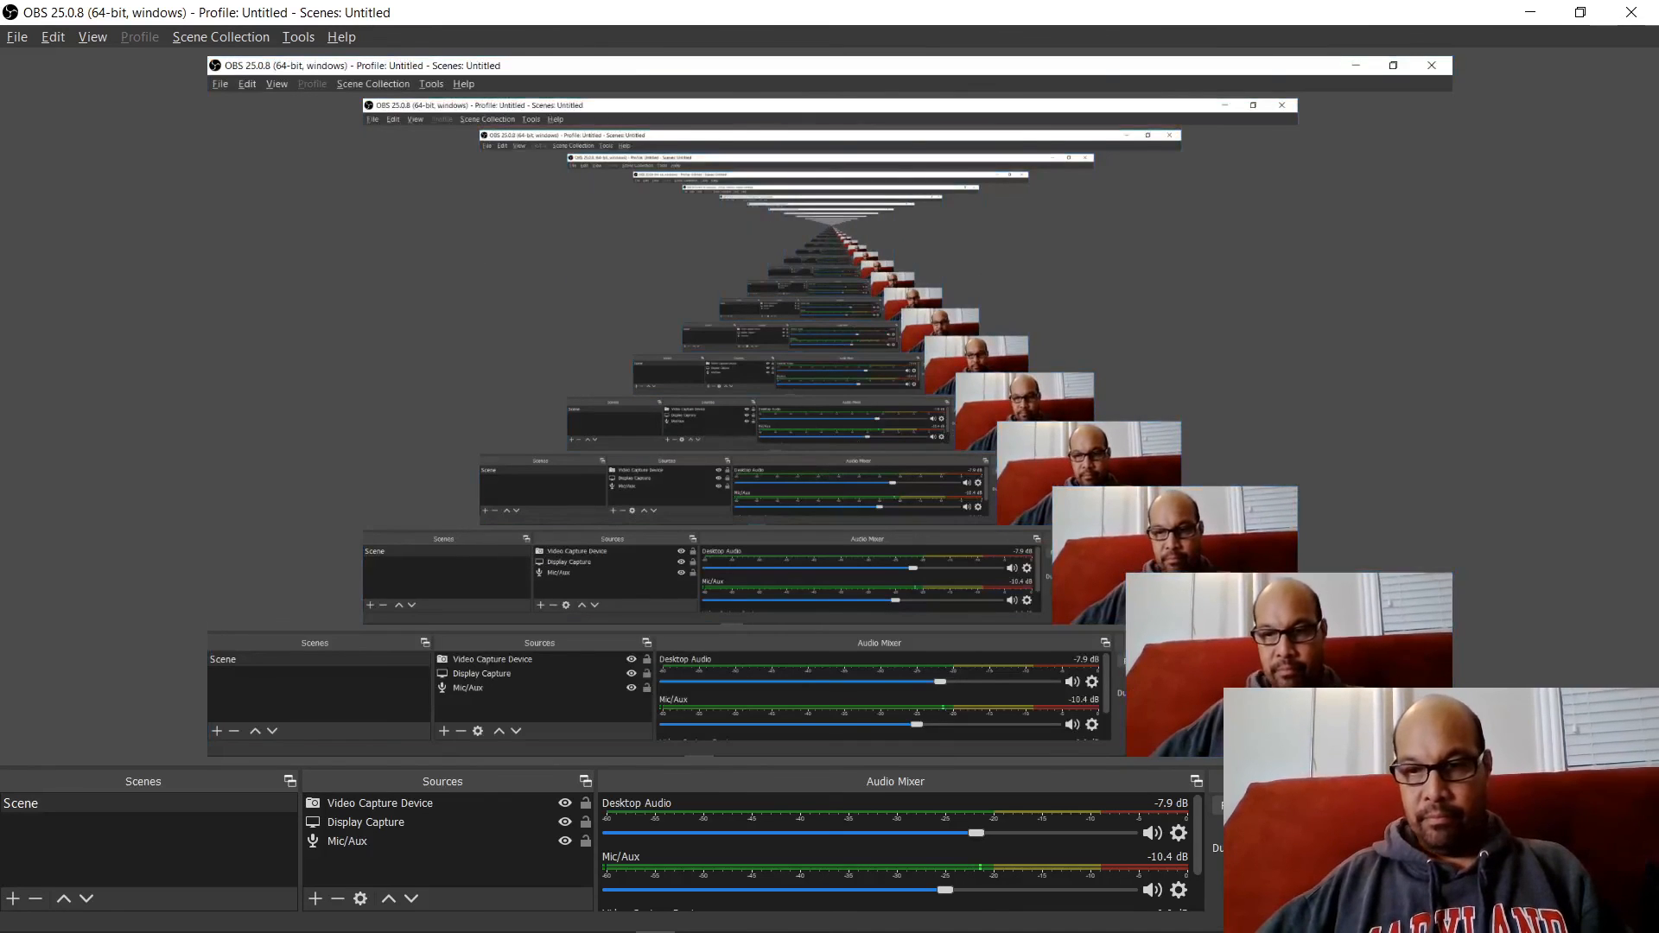